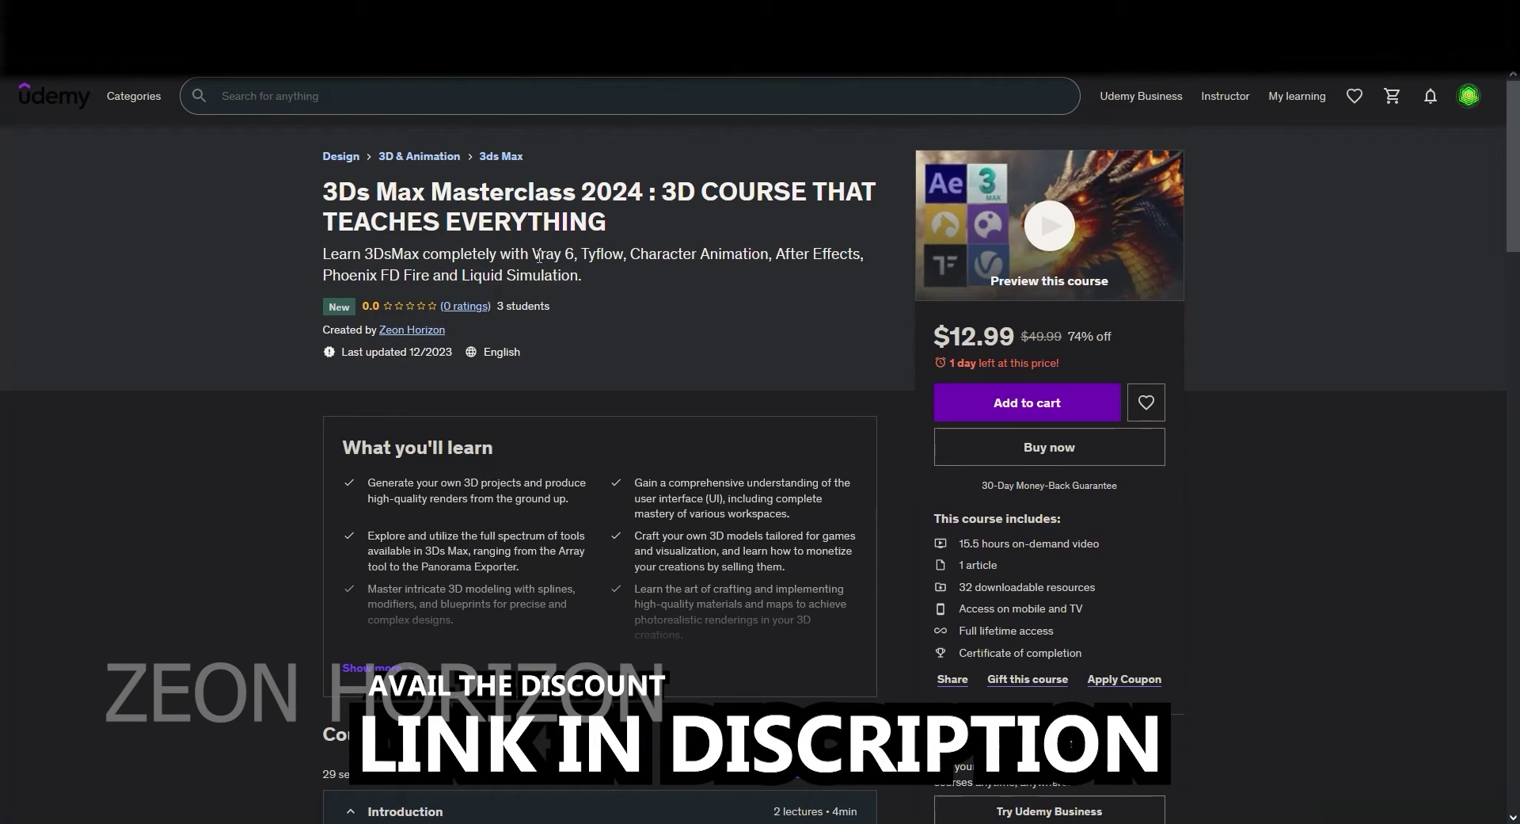
Highlight and clear the subtitle text on the Udemy course page, then scroll down
left_click_drag(584, 251, 774, 251)
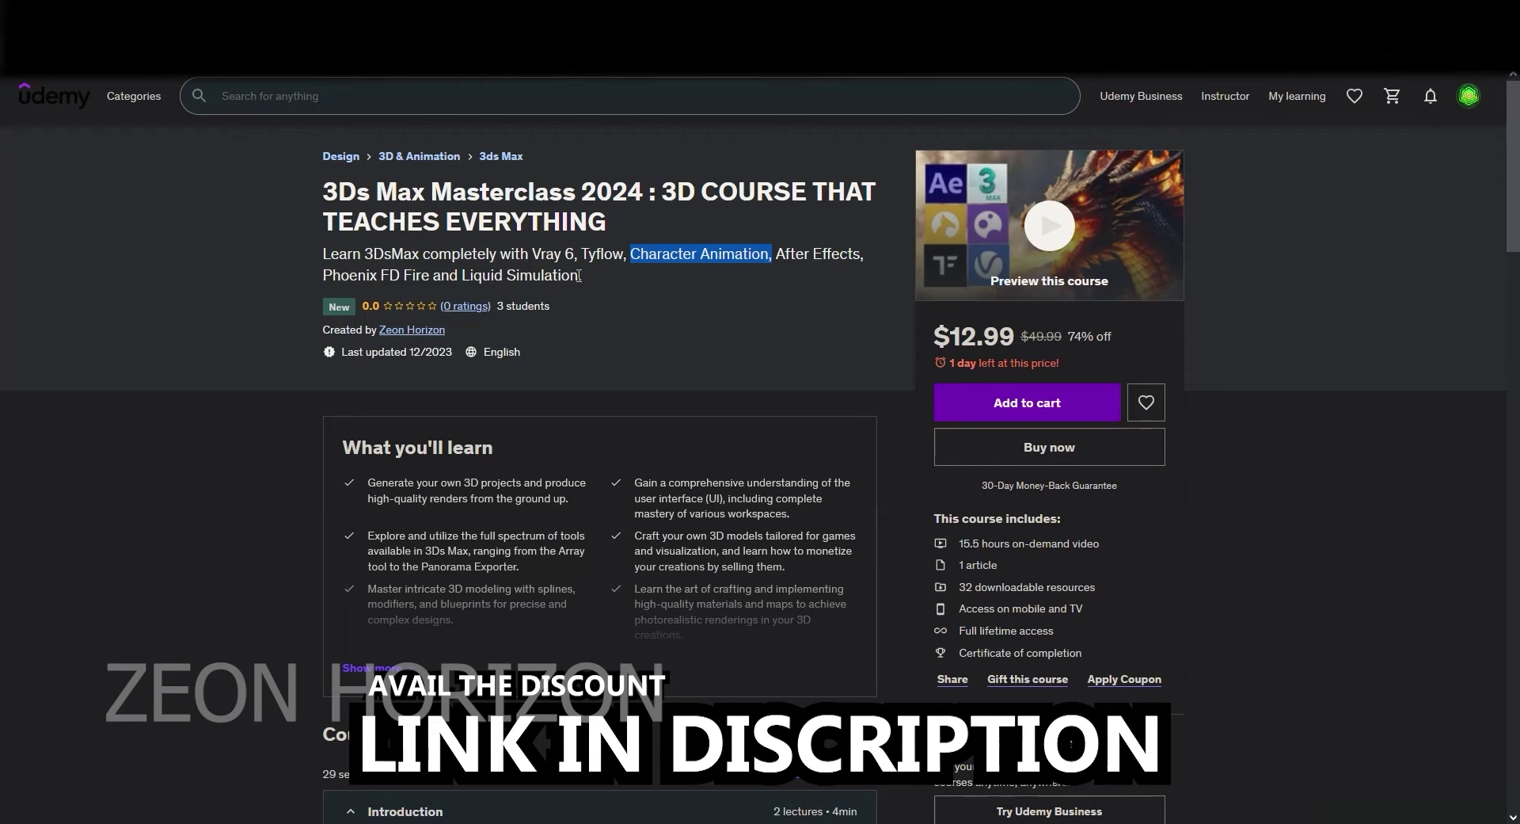
left_click(713, 313)
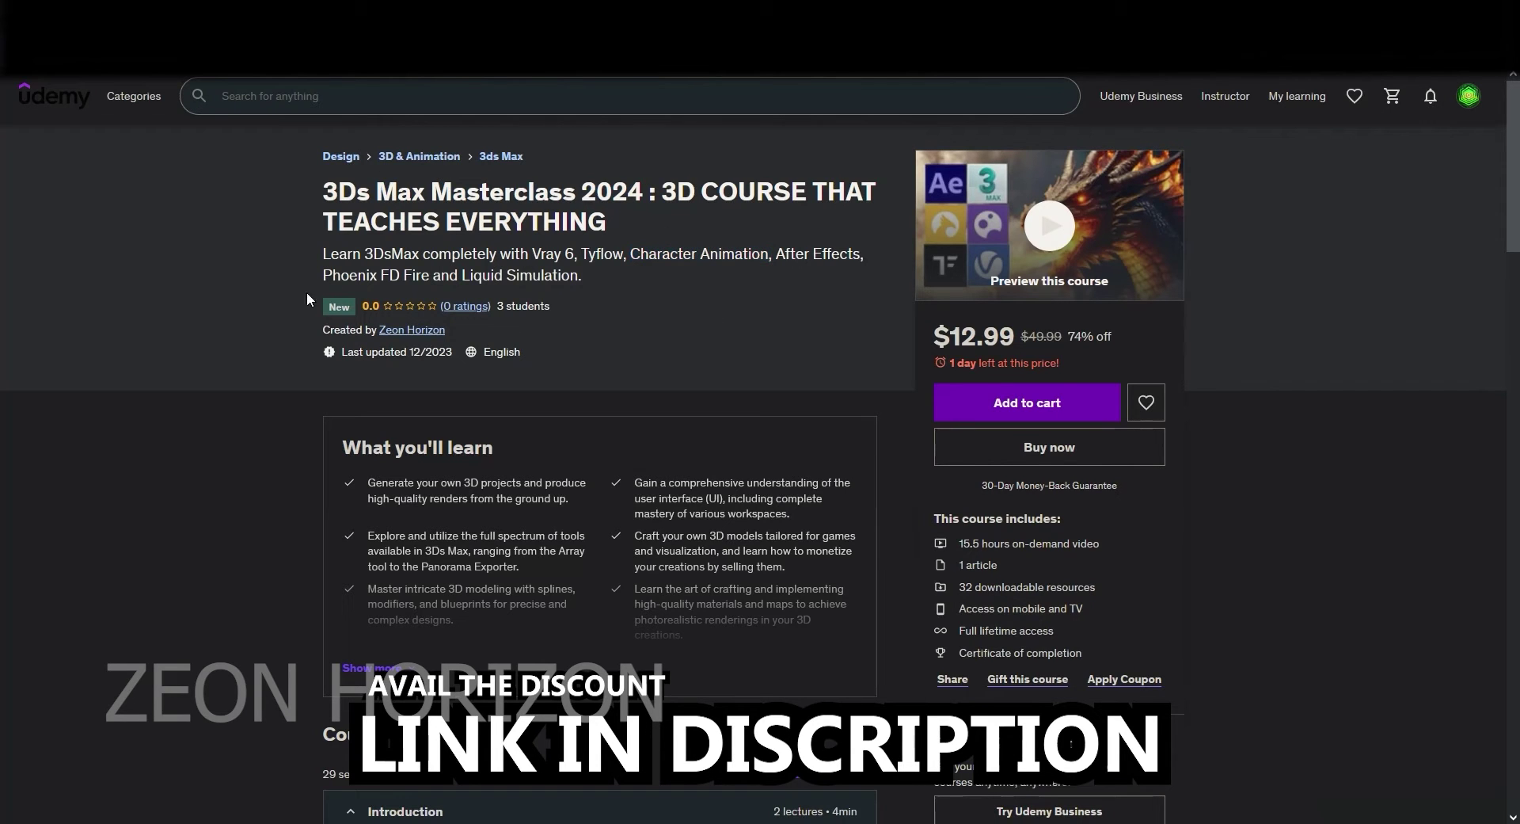
scroll(695, 322, "down", 4)
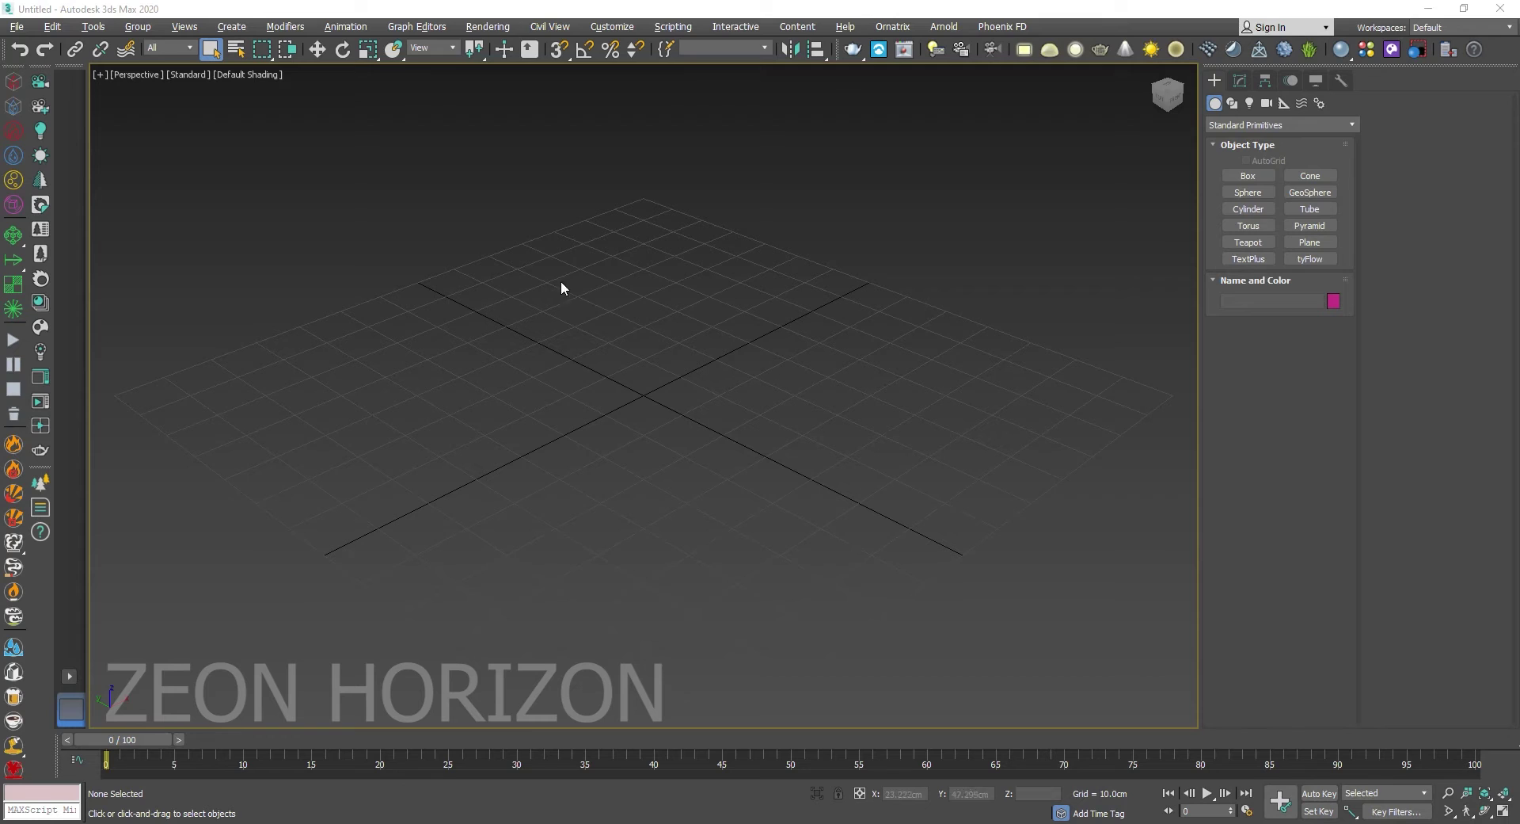
Create a tyIcon emitter on the grid and raise it above the grid
left_click(1301, 103)
left_click(1291, 122)
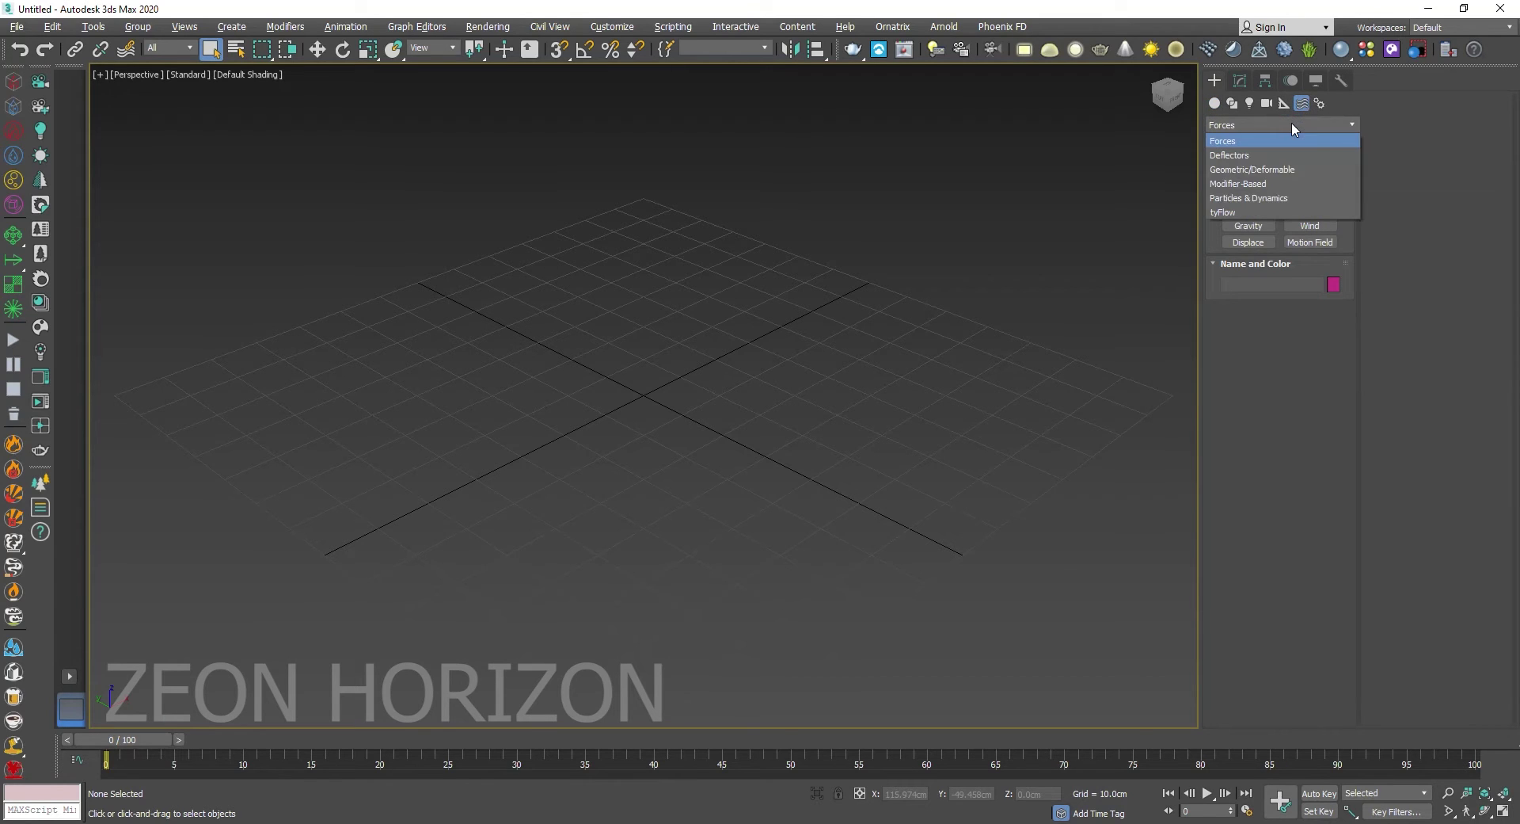
left_click(1284, 104)
left_click(1285, 121)
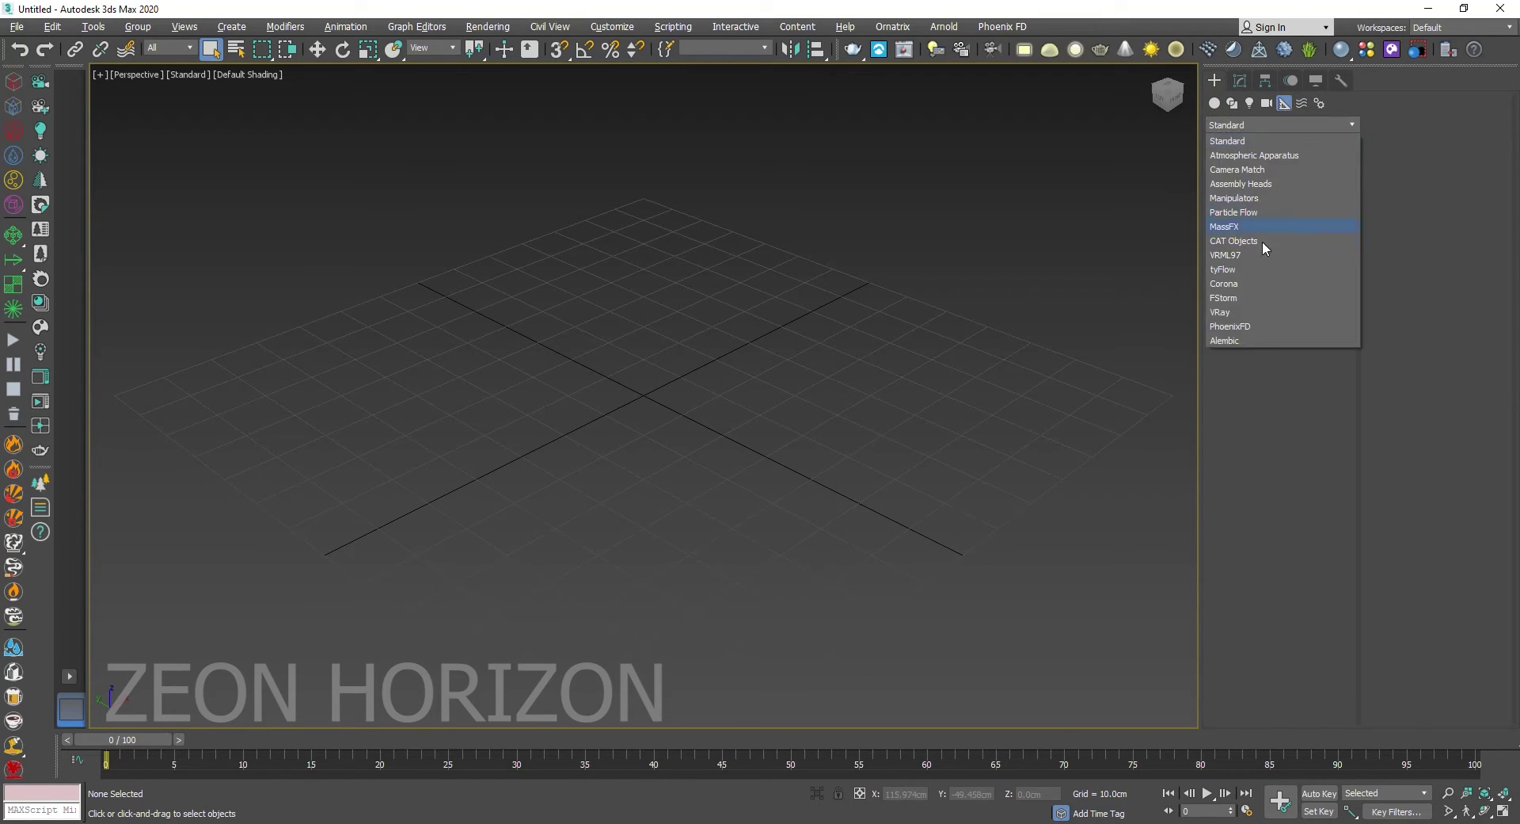
left_click(1239, 272)
left_click(1249, 175)
left_click_drag(640, 429, 622, 534)
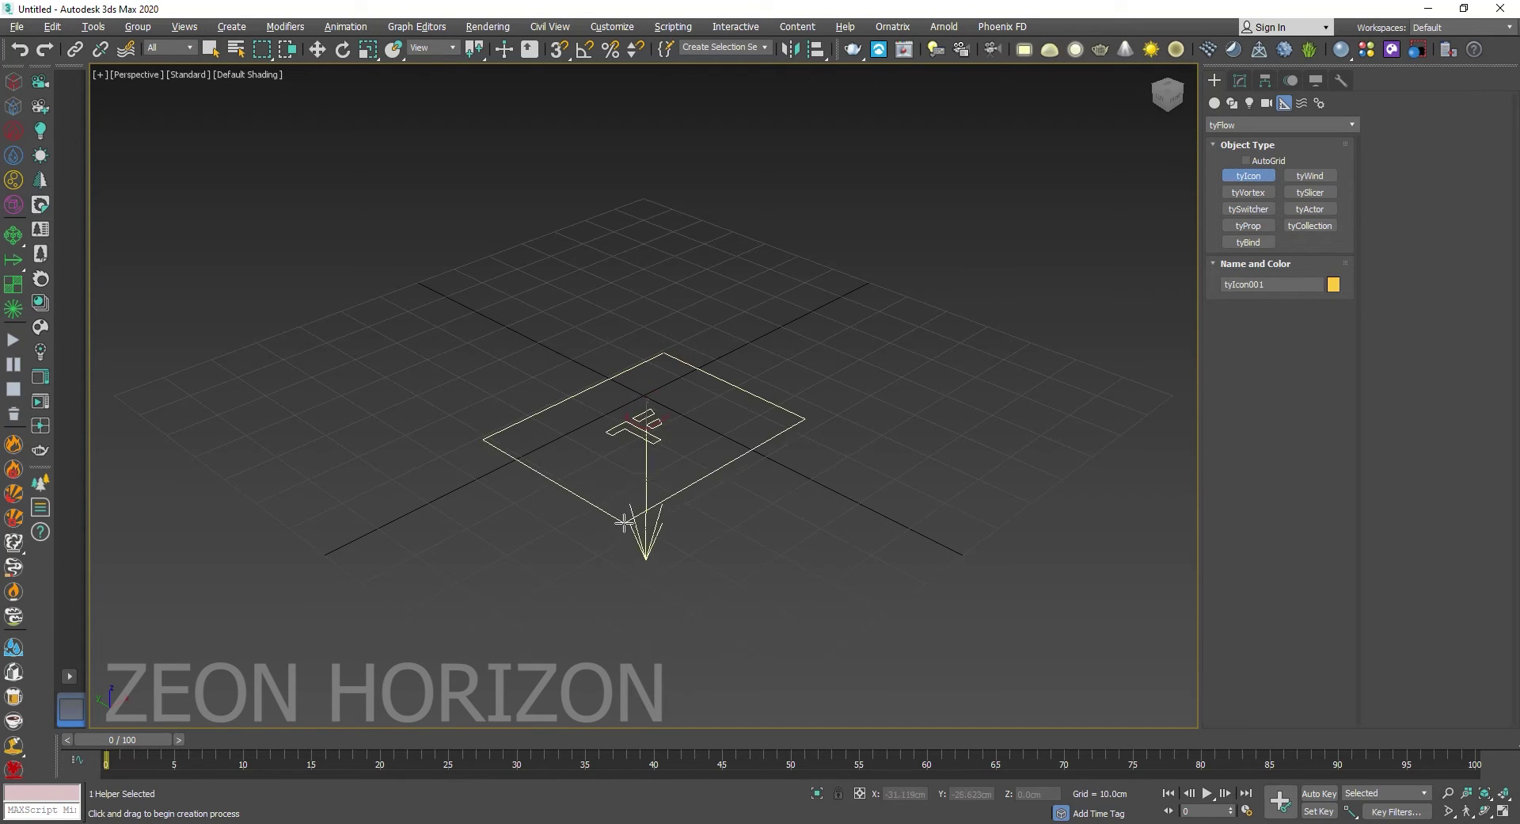
scroll(614, 467, "down", 3)
key("w")
mouse_move(615, 411)
left_mouse_down()
mouse_move(615, 244)
mouse_move(585, 214)
left_mouse_up()
middle_click_drag(584, 214, 561, 194, "alt")
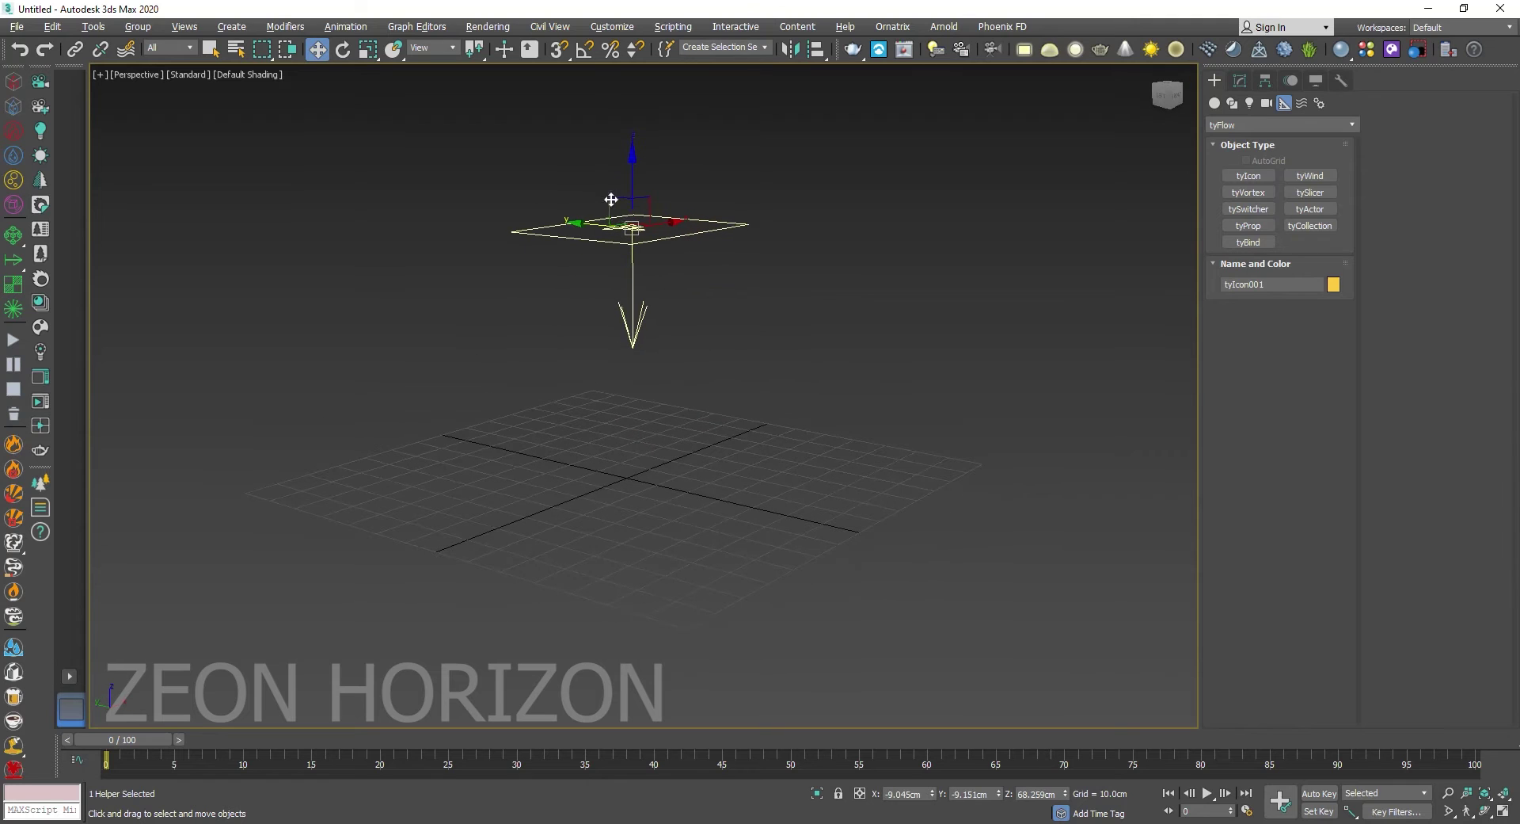
Place a tyFlow object on the grid beside the emitter
left_click(1216, 104)
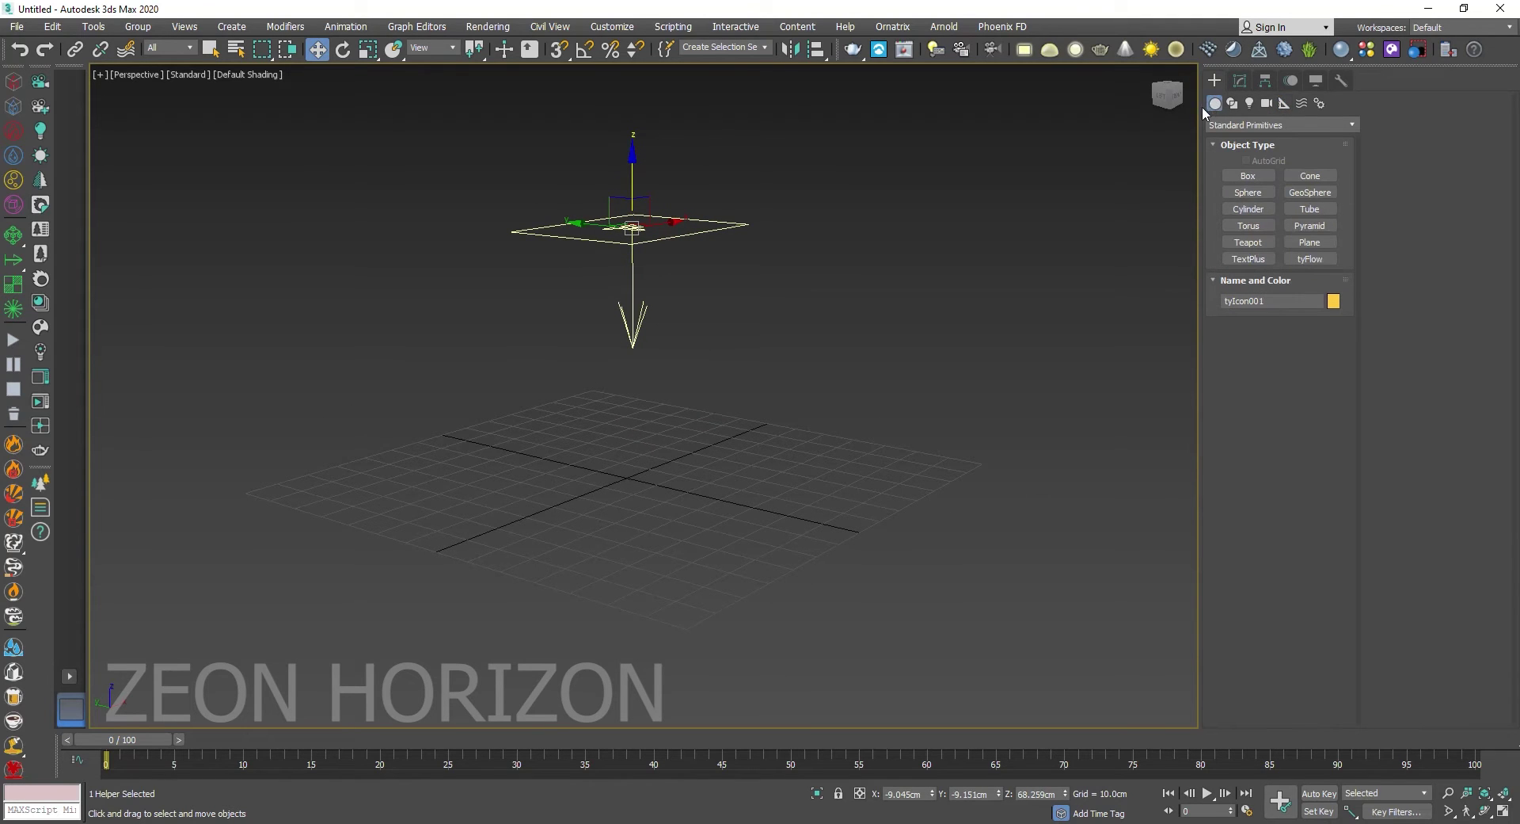
left_click(1310, 259)
left_click_drag(910, 455, 931, 487)
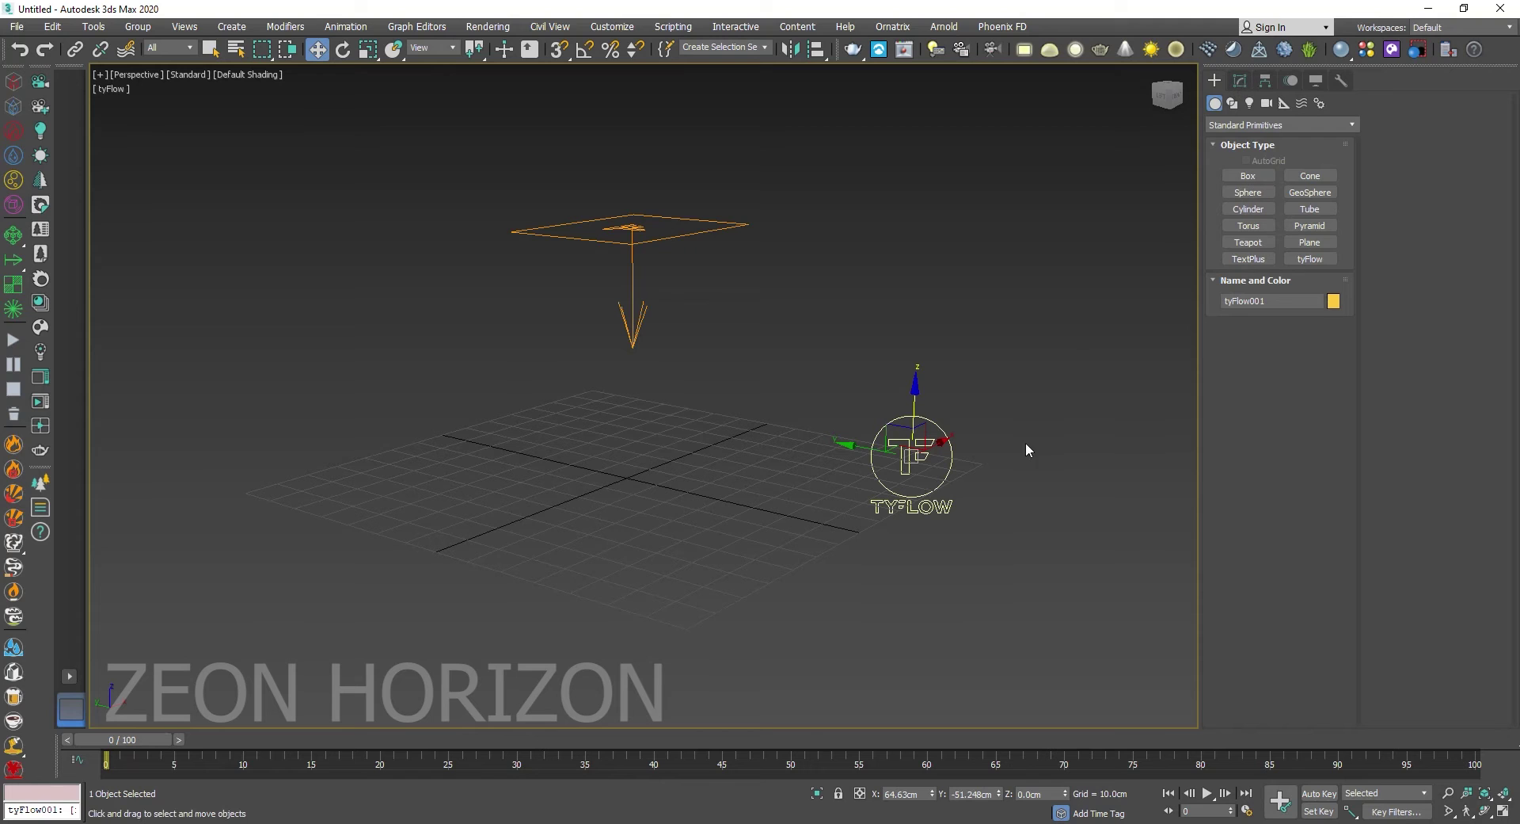
Open the tyFlow editor and reposition and resize its window
left_click(1240, 80)
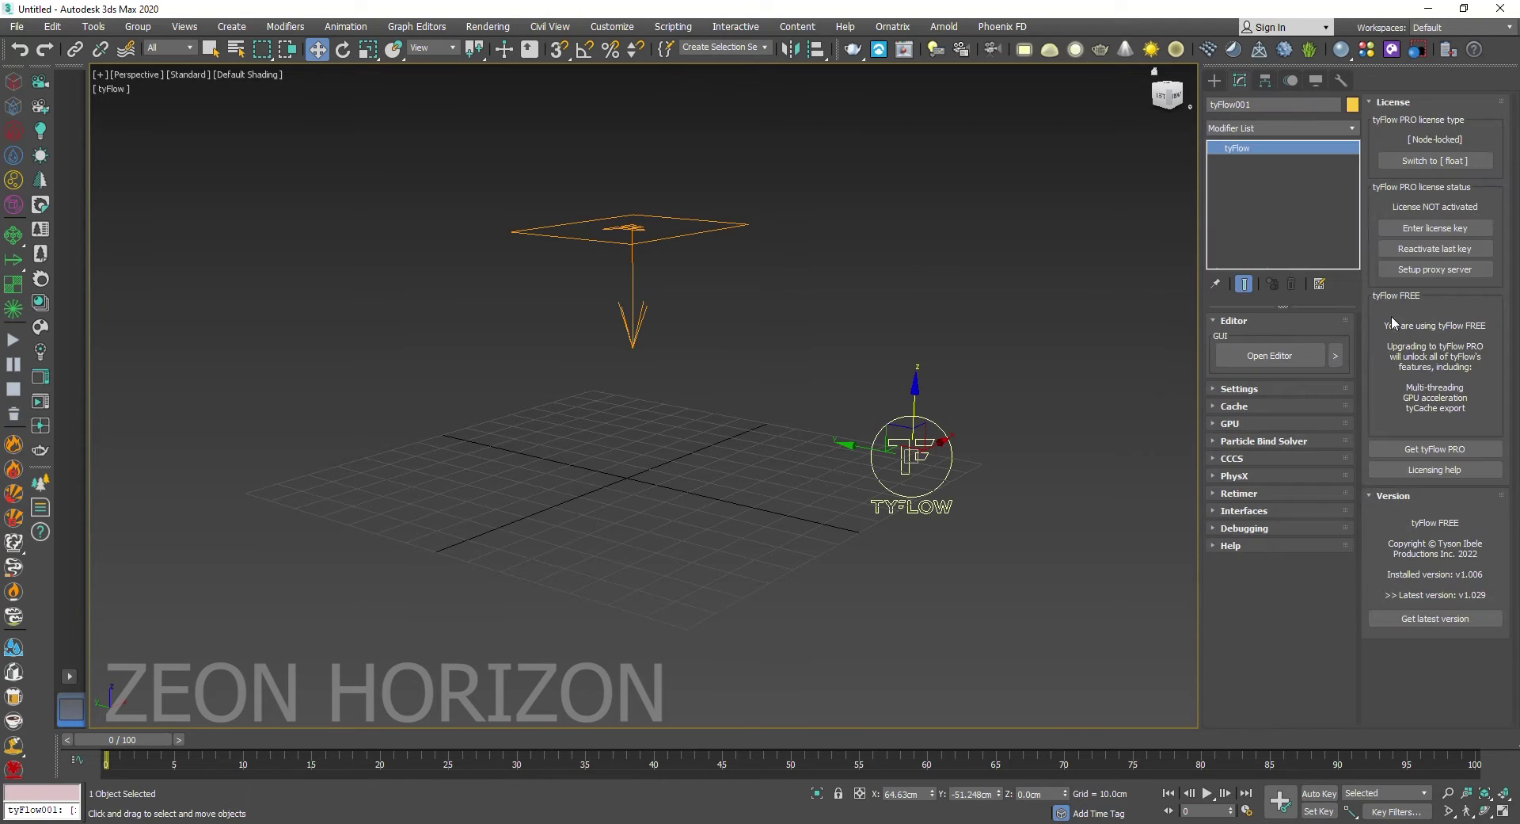
left_click(1253, 358)
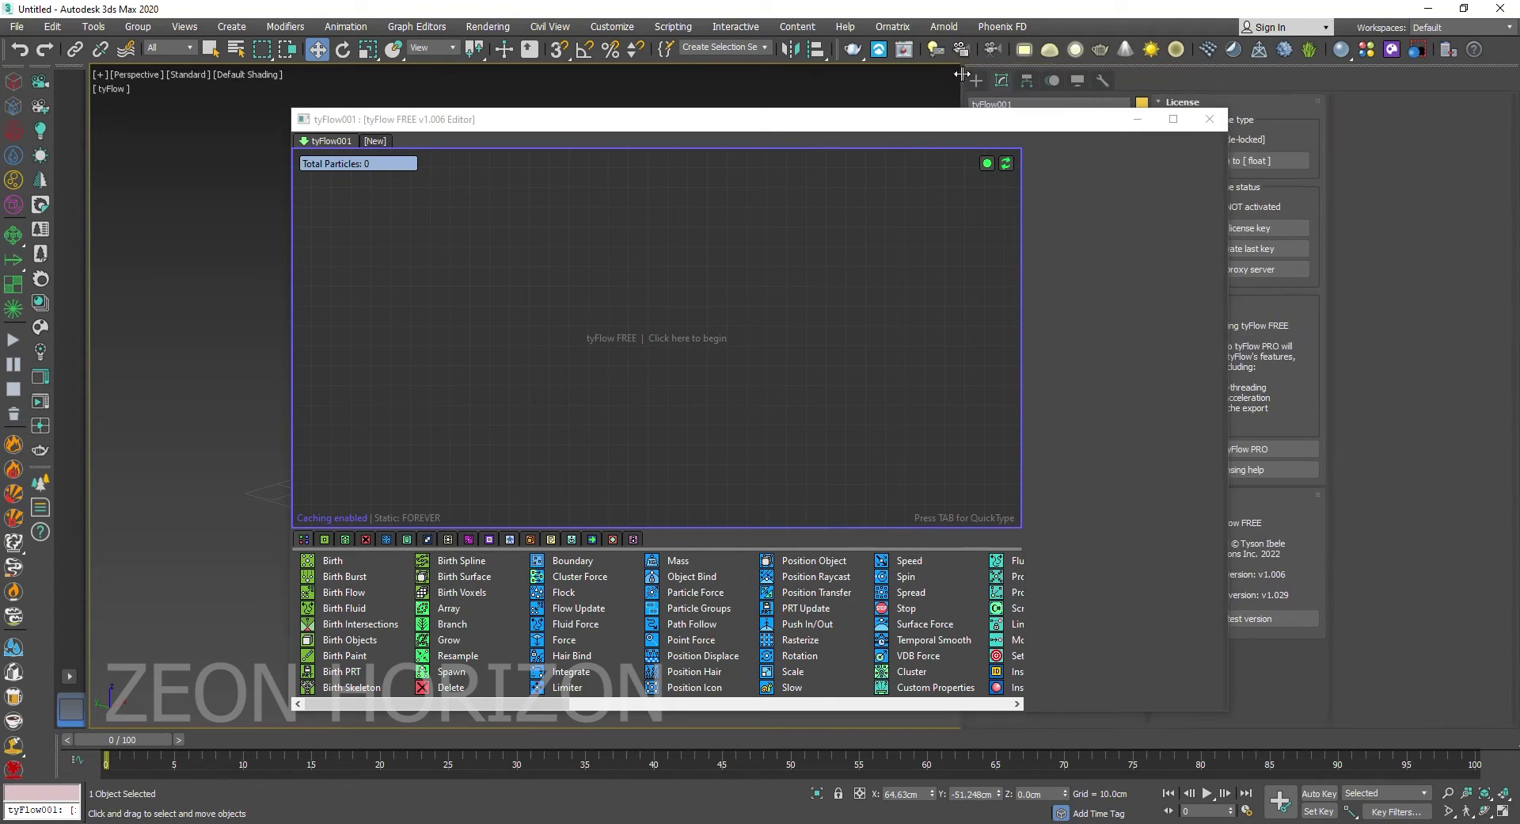
left_click_drag(296, 120, 946, 76)
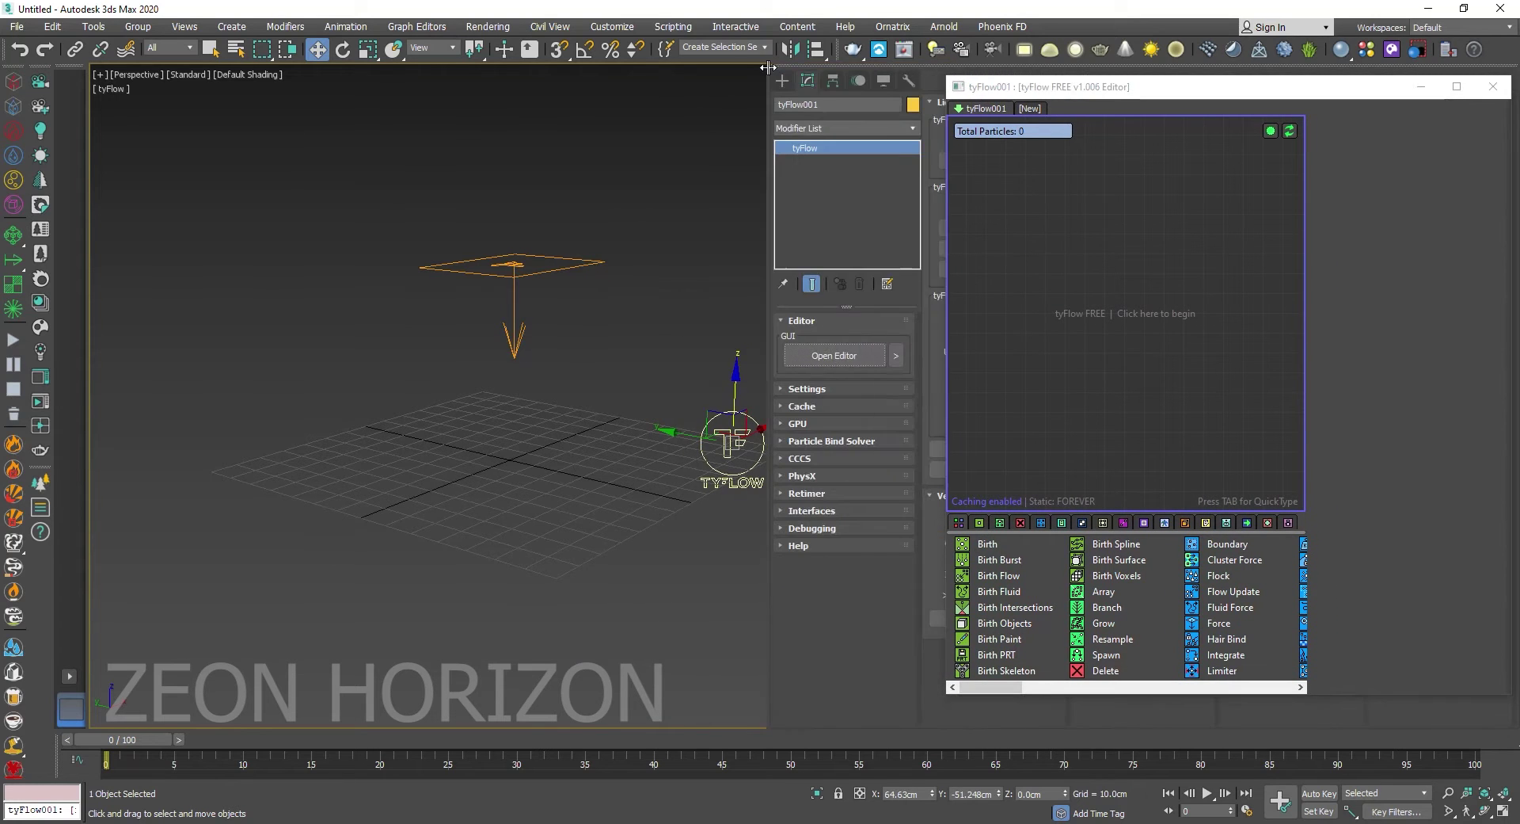
left_click_drag(960, 71, 813, 75)
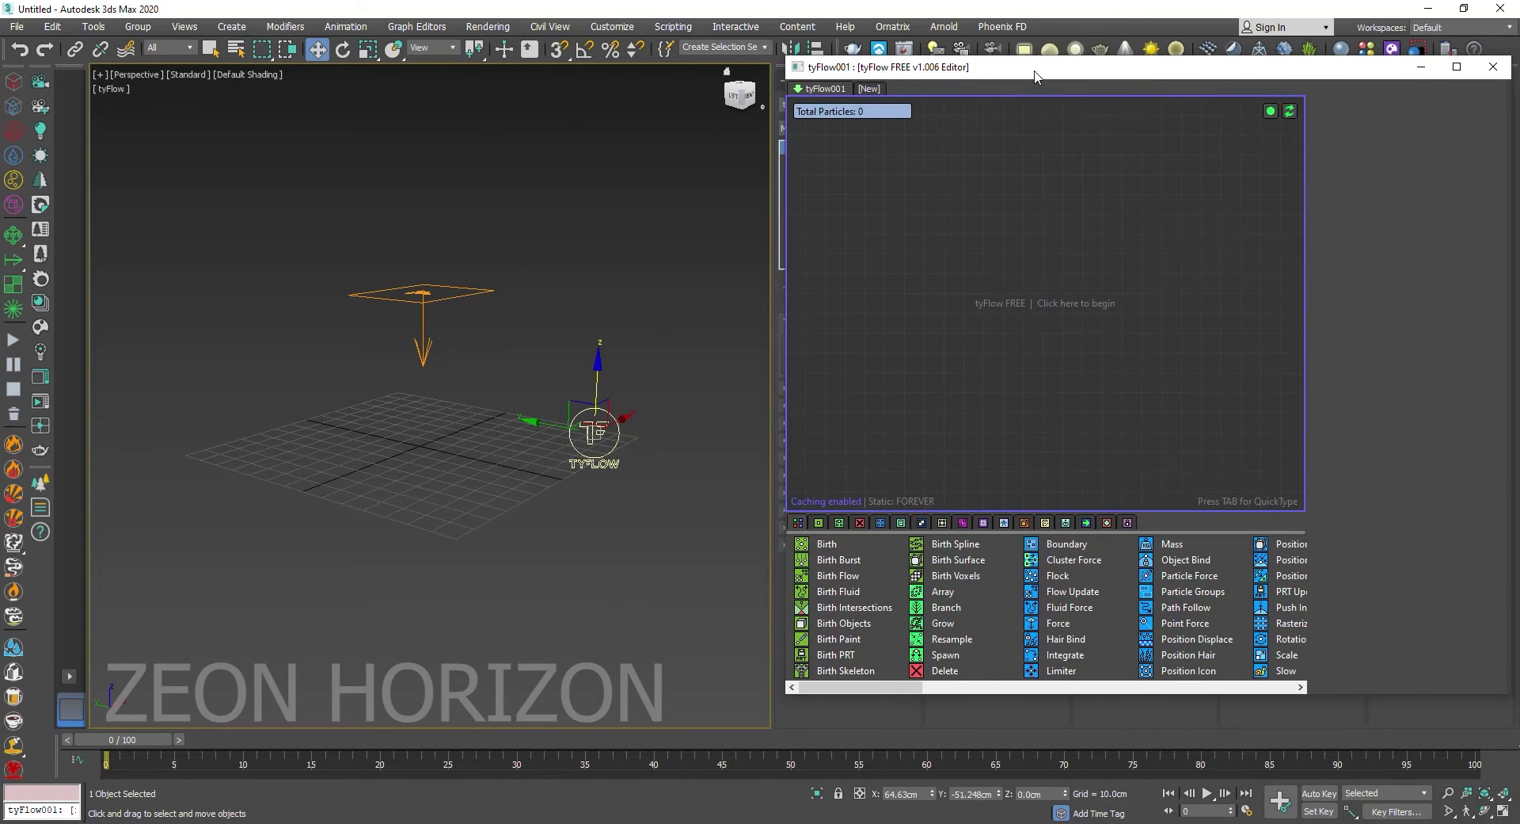
left_click_drag(1035, 76, 1006, 85)
left_click(528, 431)
Add a Birth event emitting a Total of 50 particles
left_click_drag(796, 552, 826, 173)
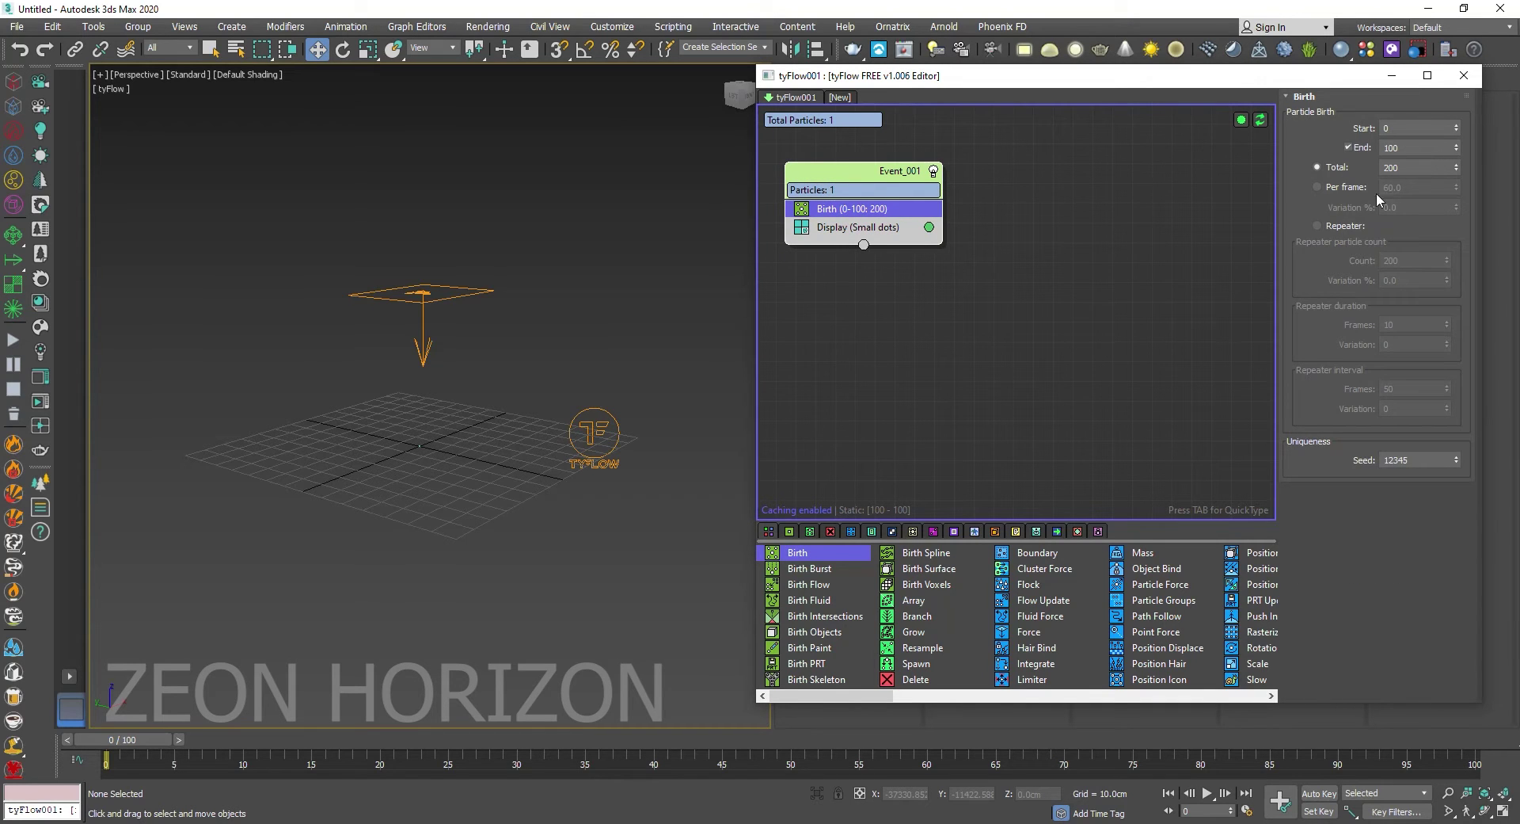
double_click(1428, 167)
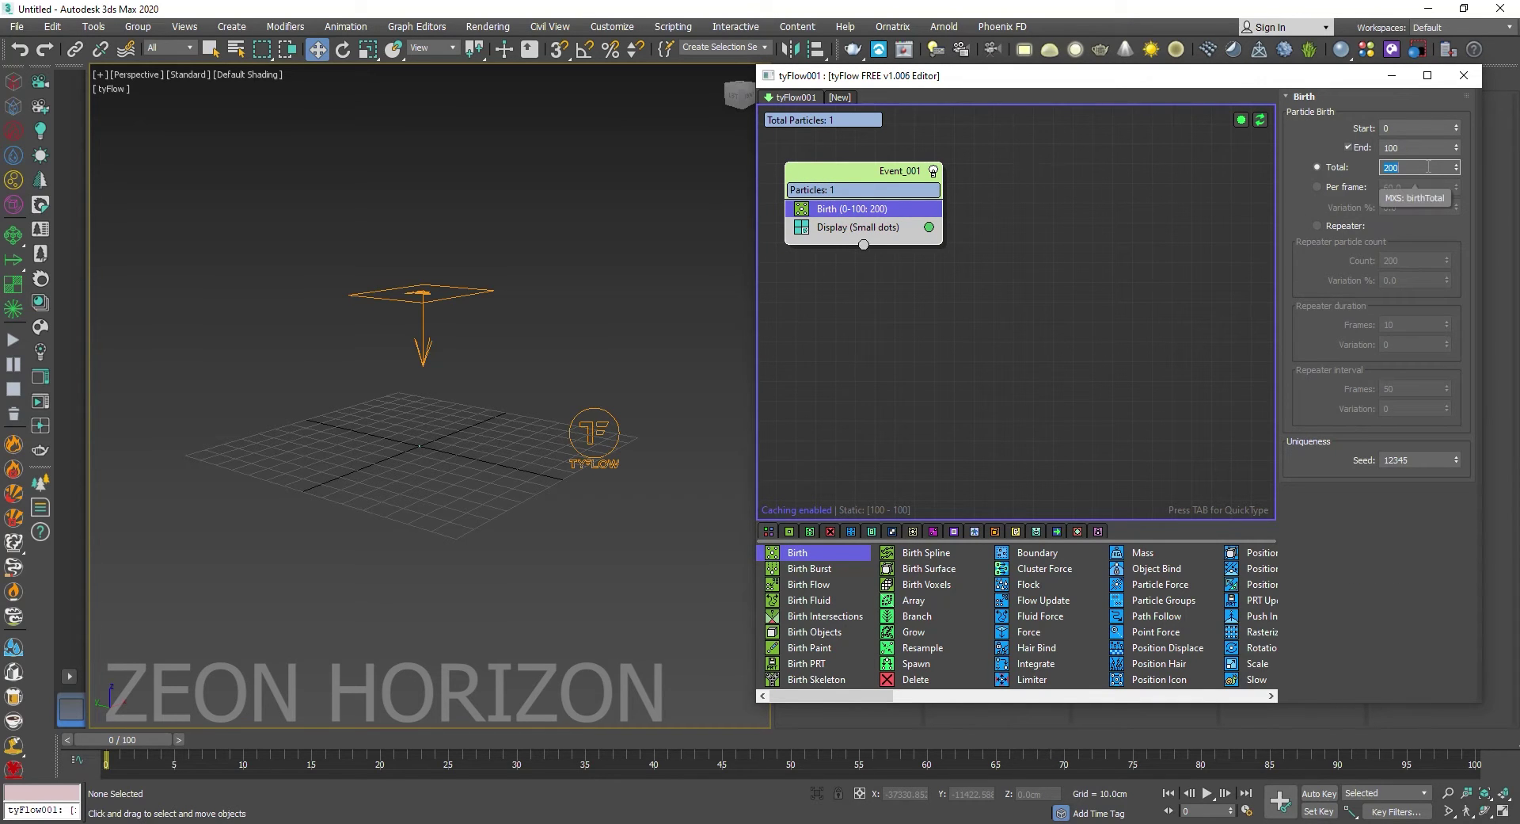
type("50")
key("Return")
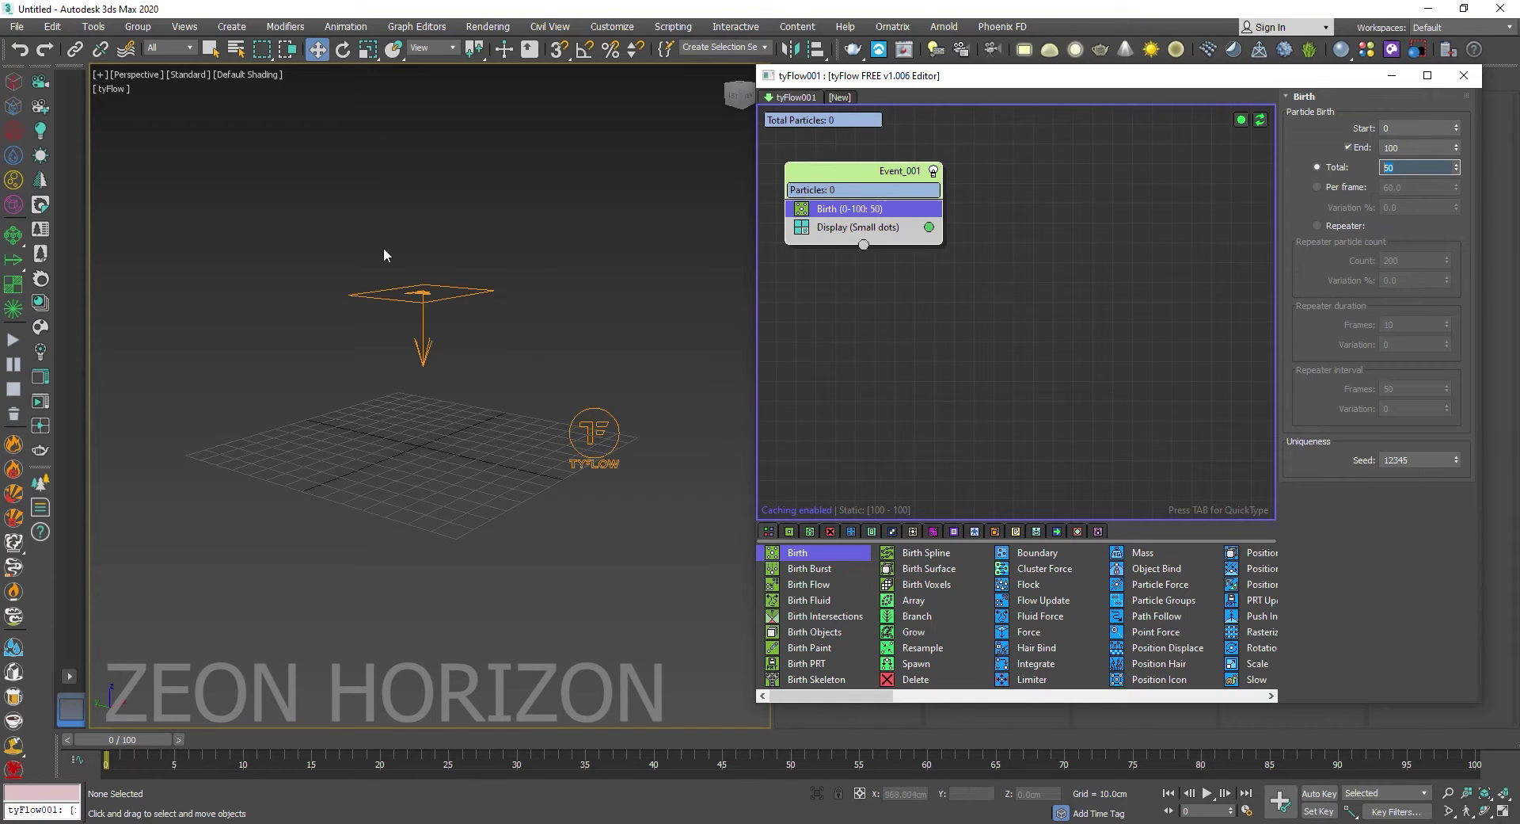
middle_click_drag(983, 273, 973, 254)
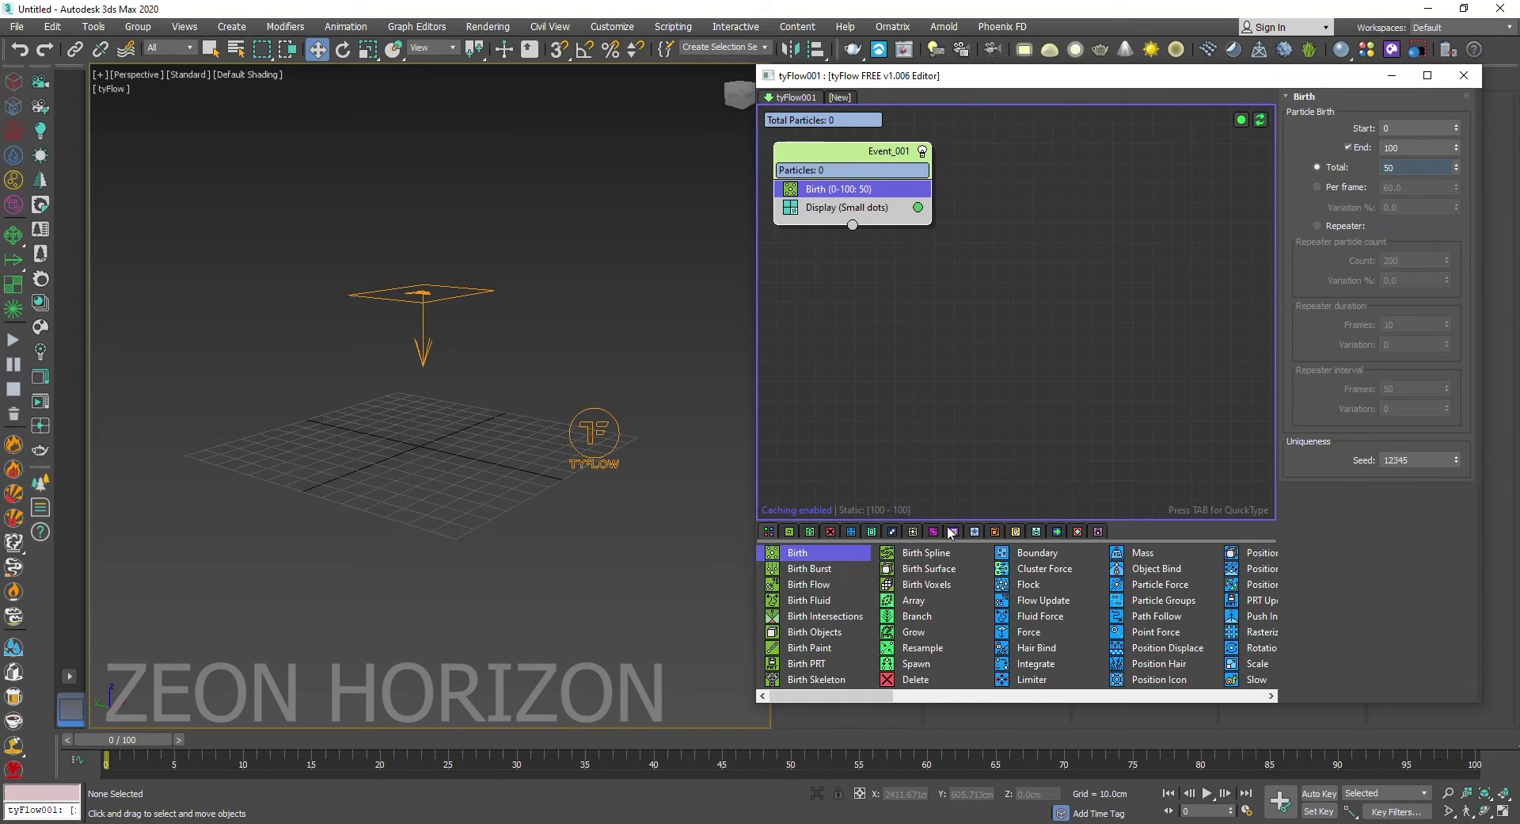
left_click(890, 207)
Add a Shape operator using Geosphere (MidRes) 3D meshes
key("Tab")
type("sha")
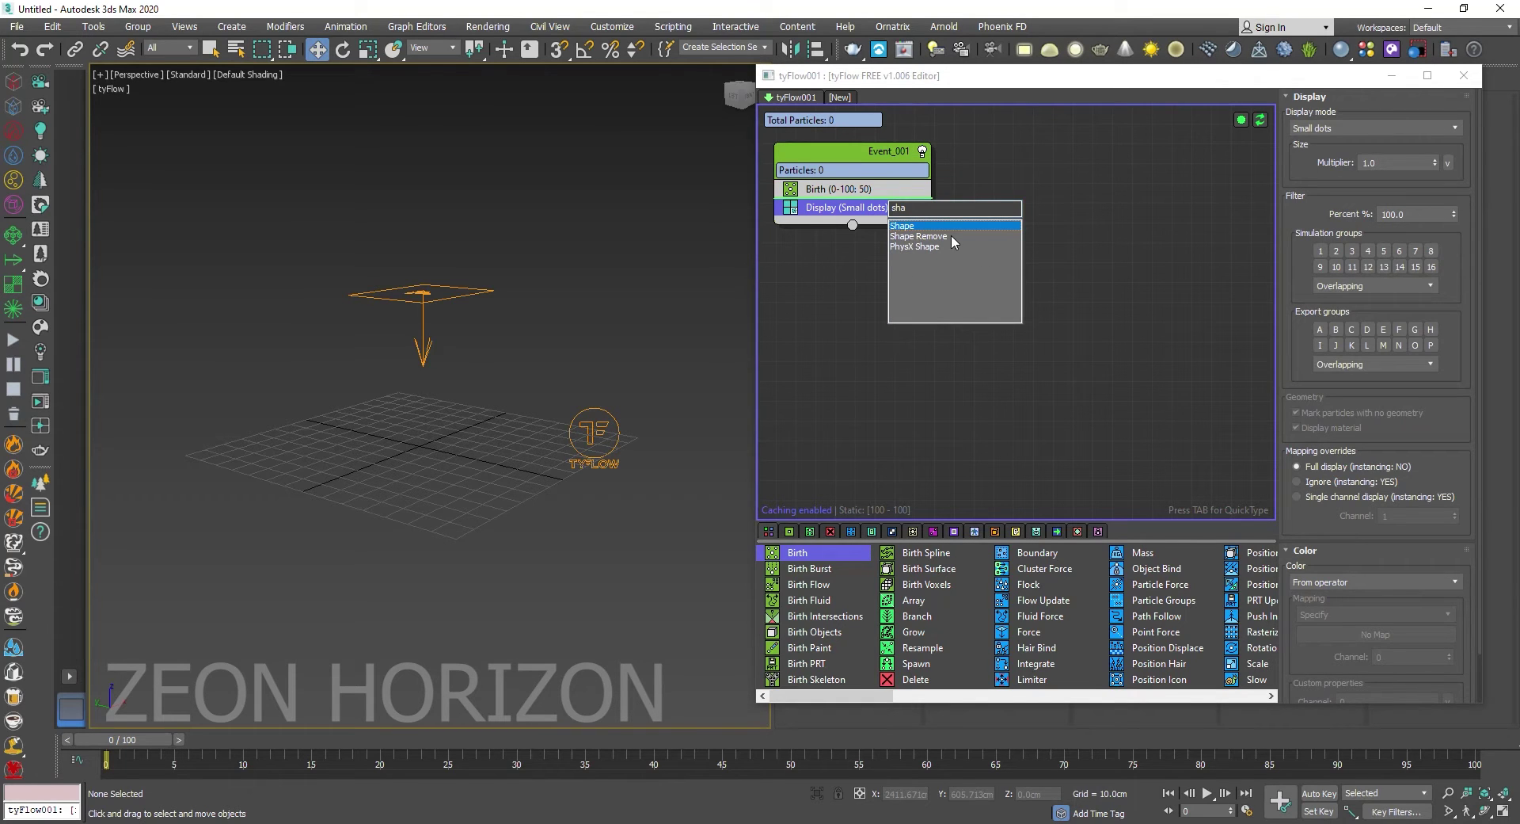
left_click(951, 228)
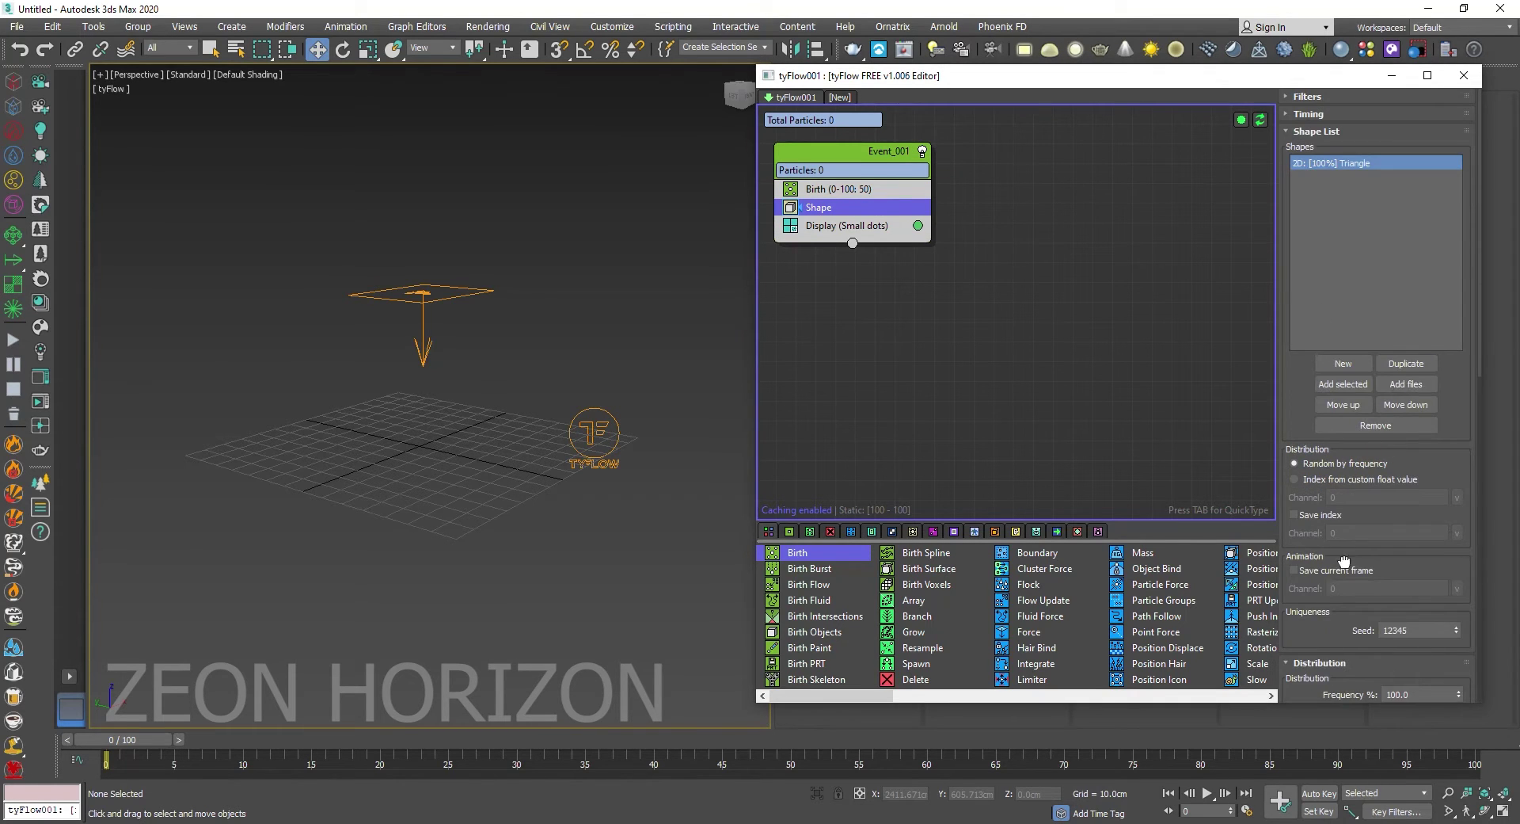
scroll(1338, 558, "down", 3)
scroll(1328, 546, "down", 3)
left_click(1297, 442)
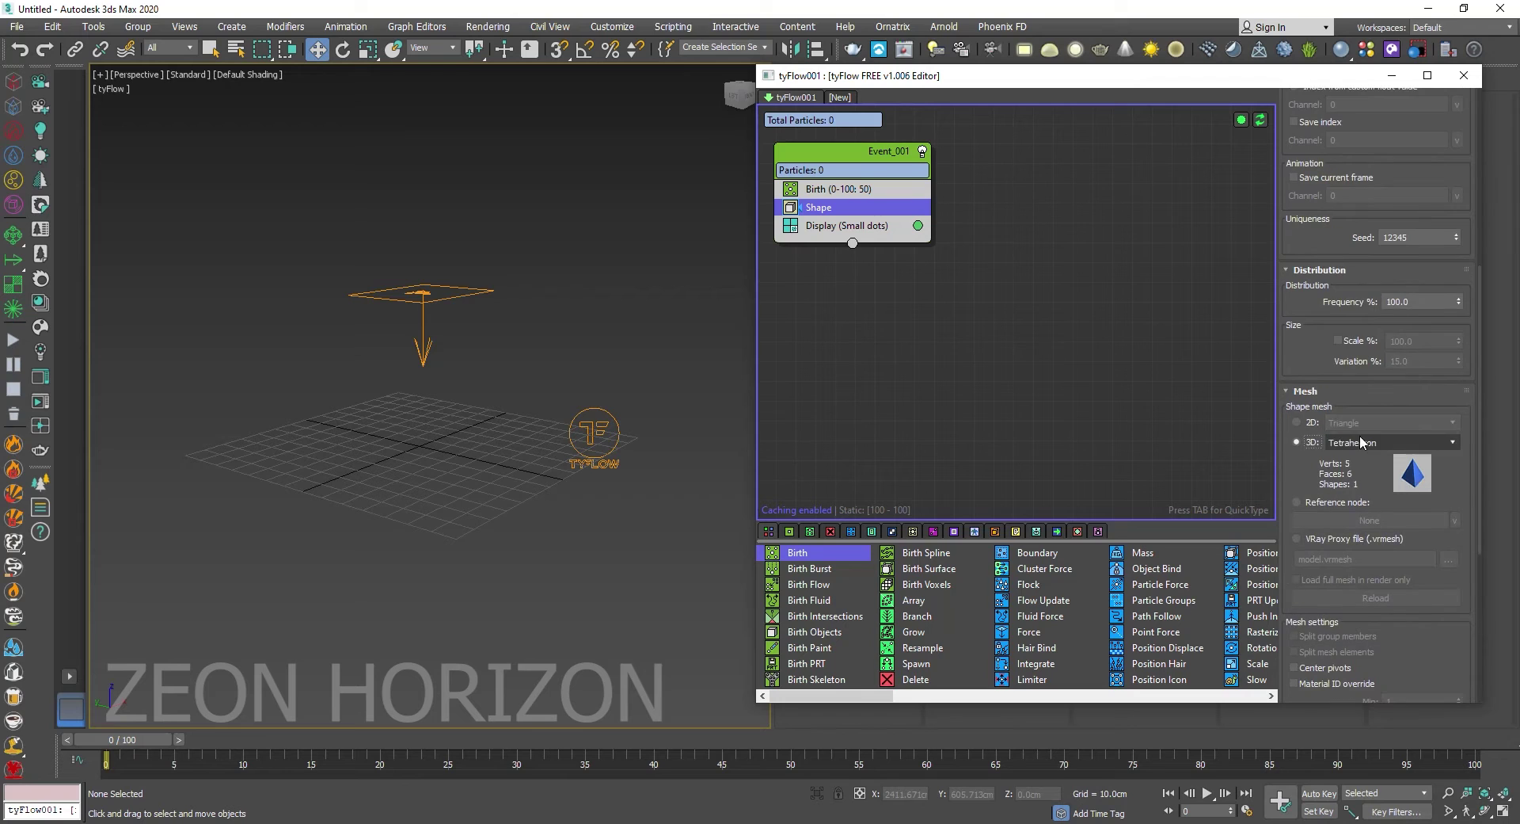
left_click(1370, 442)
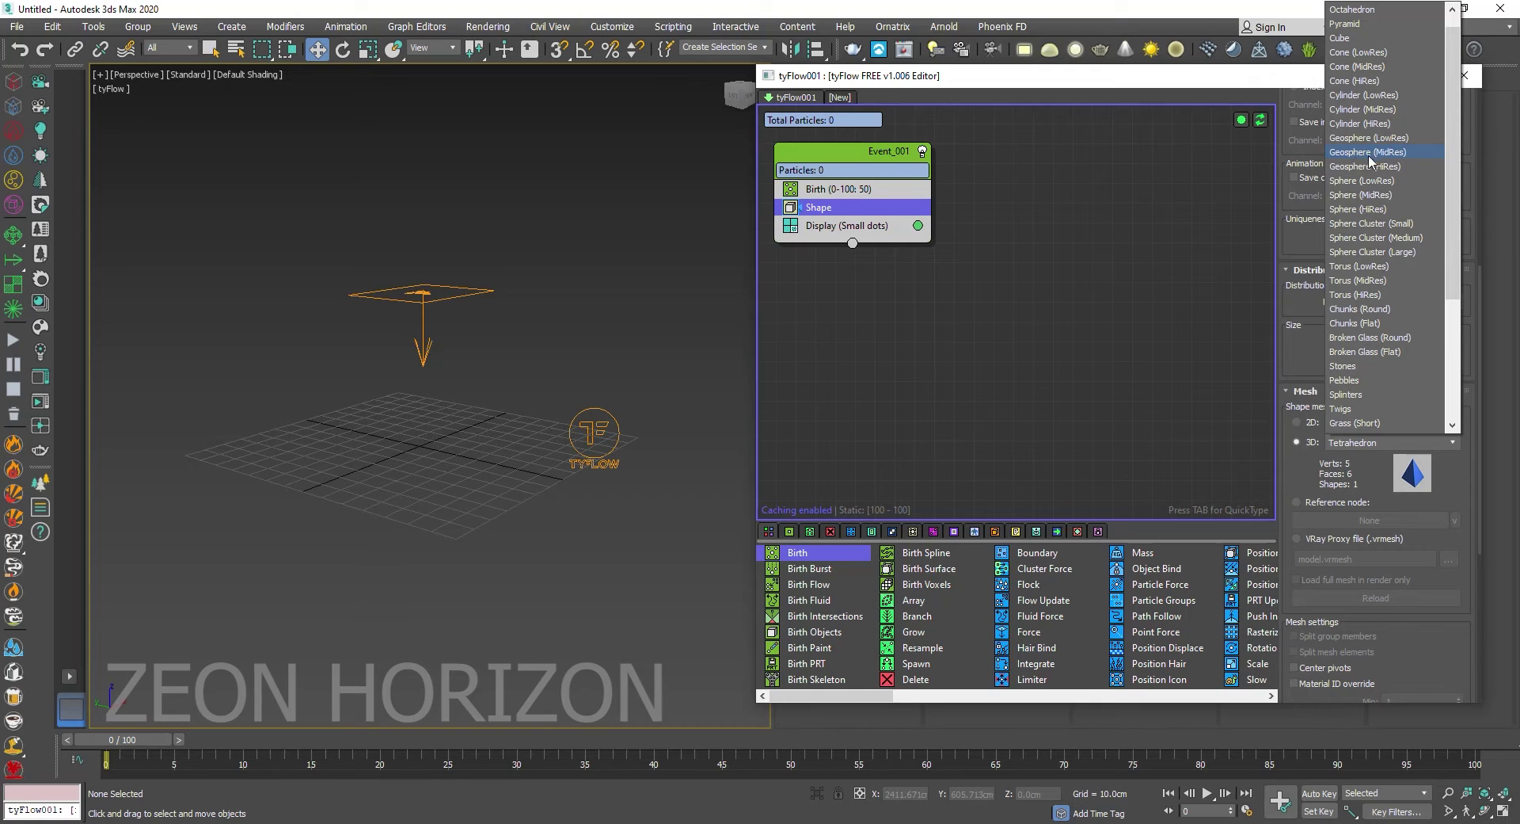
left_click(1391, 161)
Set the Display operator's mode to Geometry
left_click_drag(853, 190, 858, 184)
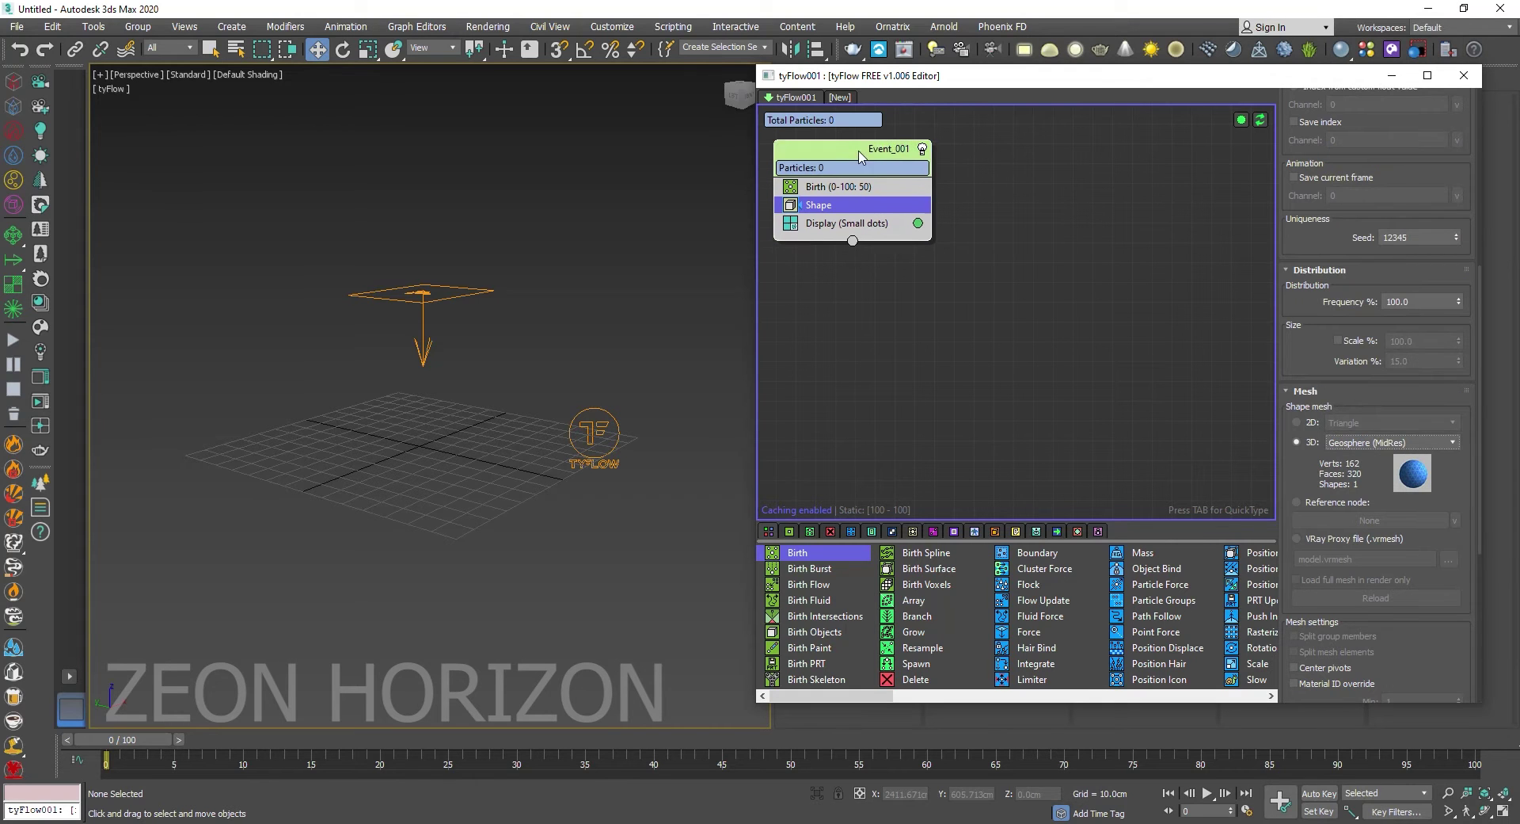
left_click(851, 228)
left_click(847, 219)
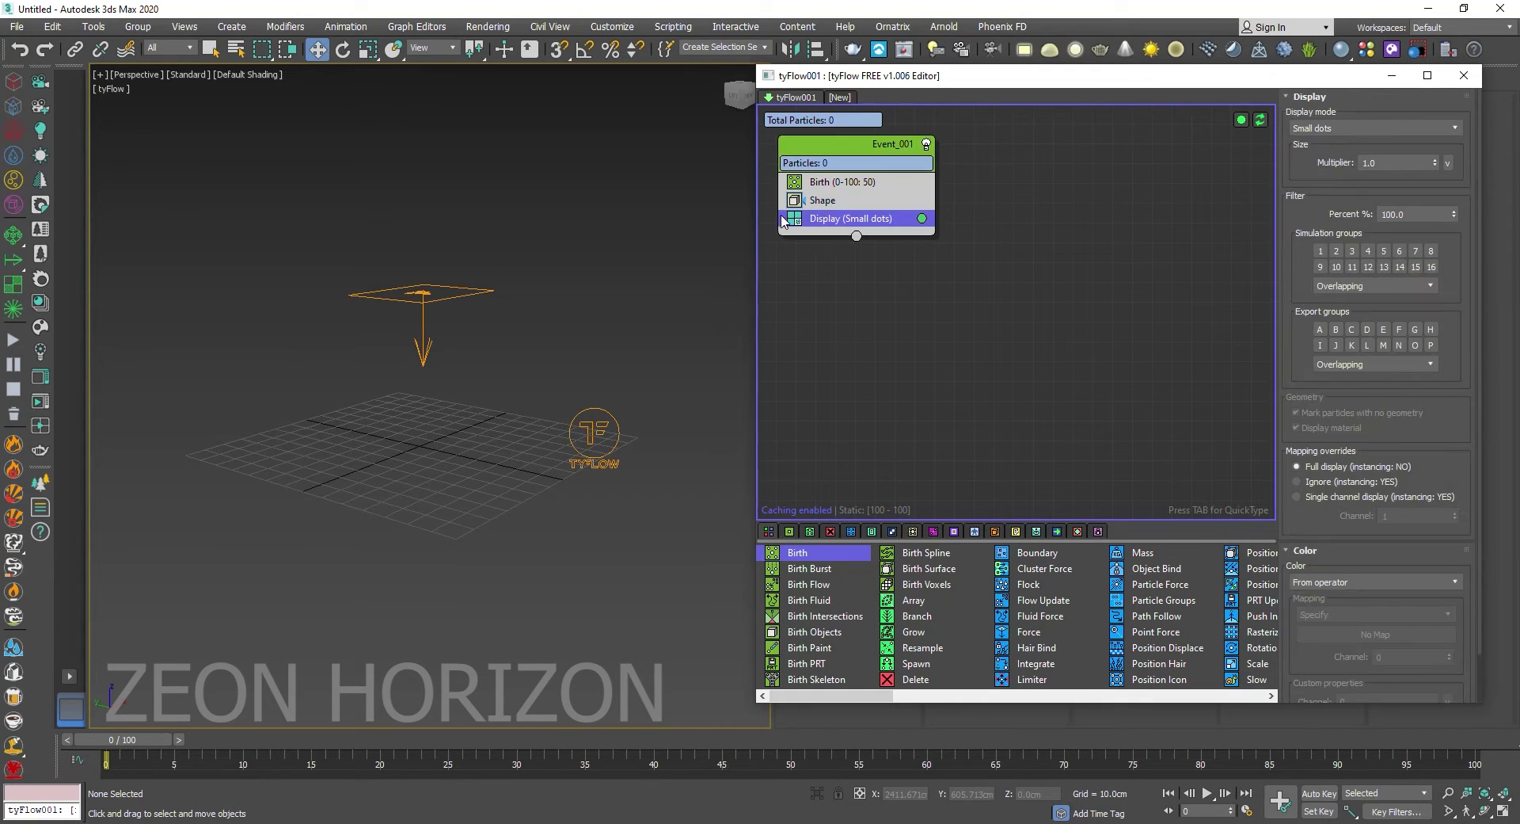
left_click(1377, 128)
left_click(1320, 230)
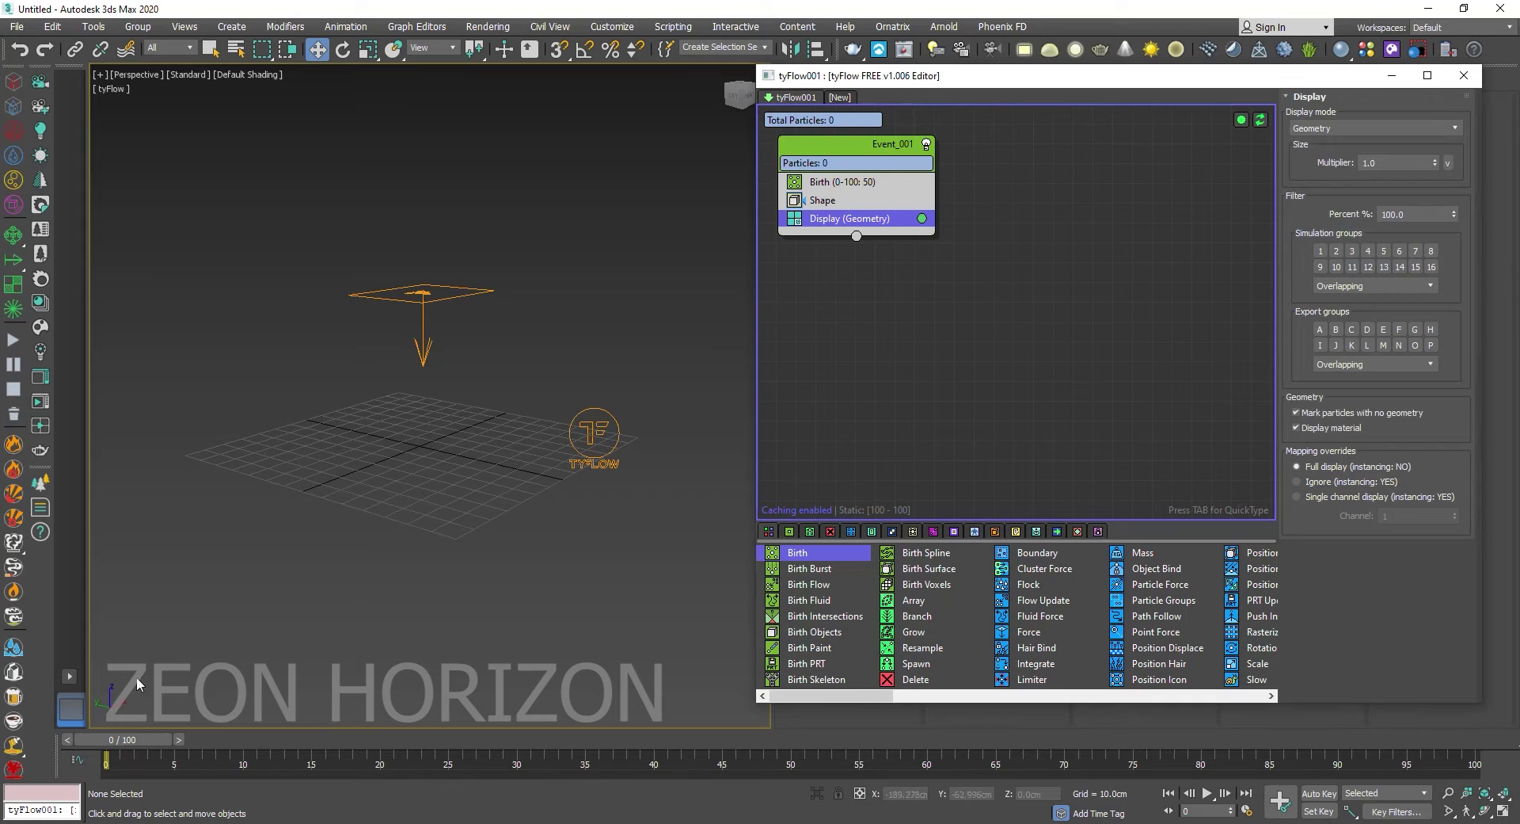
scroll(460, 342, "up", 2)
Add a Position Icon operator emitting from tyIcon001, preview, then rewind to frame 0
scroll(460, 342, "up", 2)
left_click(849, 203)
key("Tab")
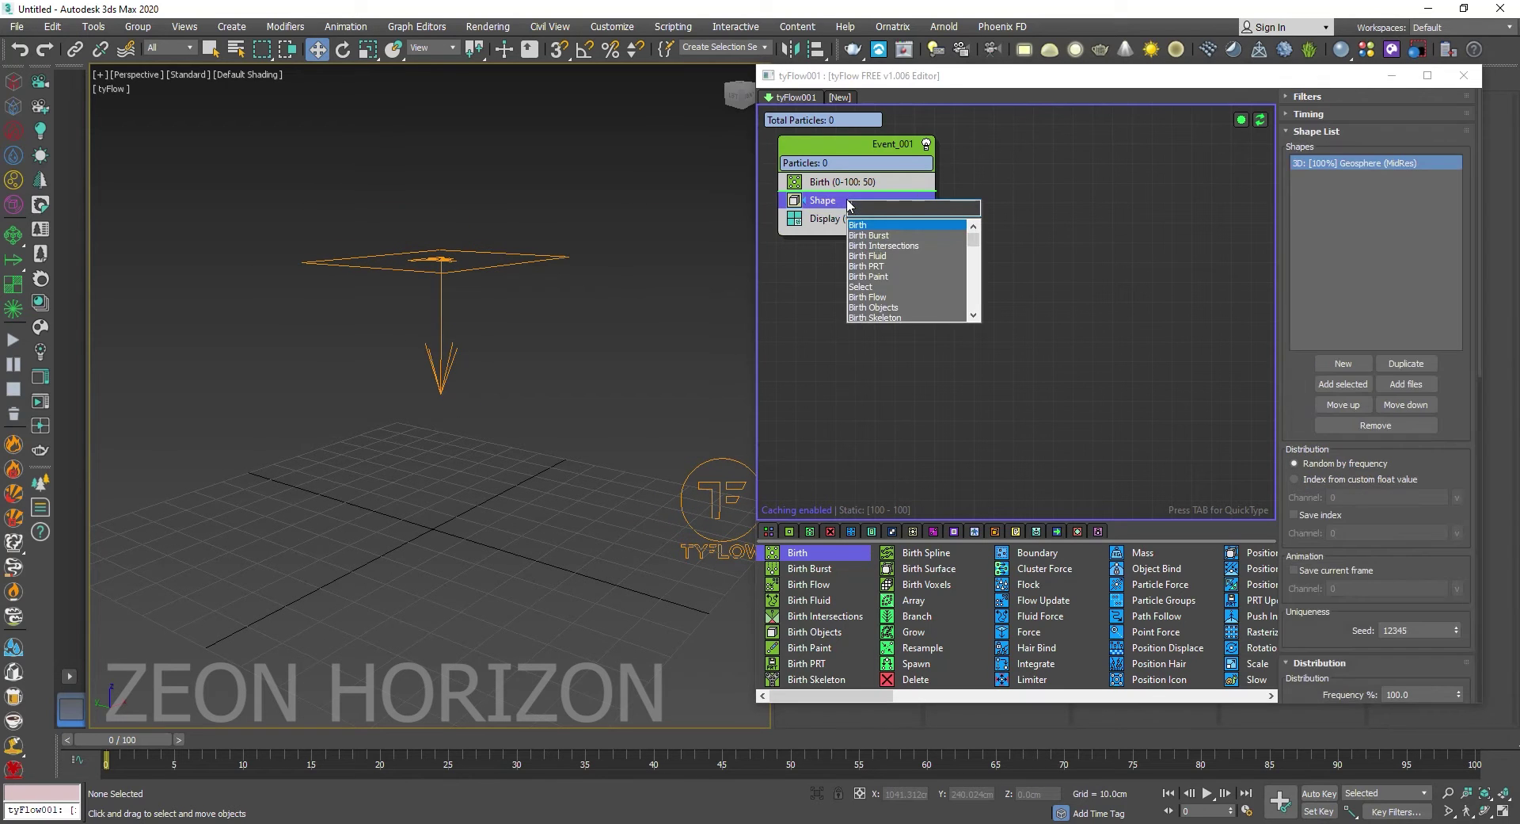
type("pos")
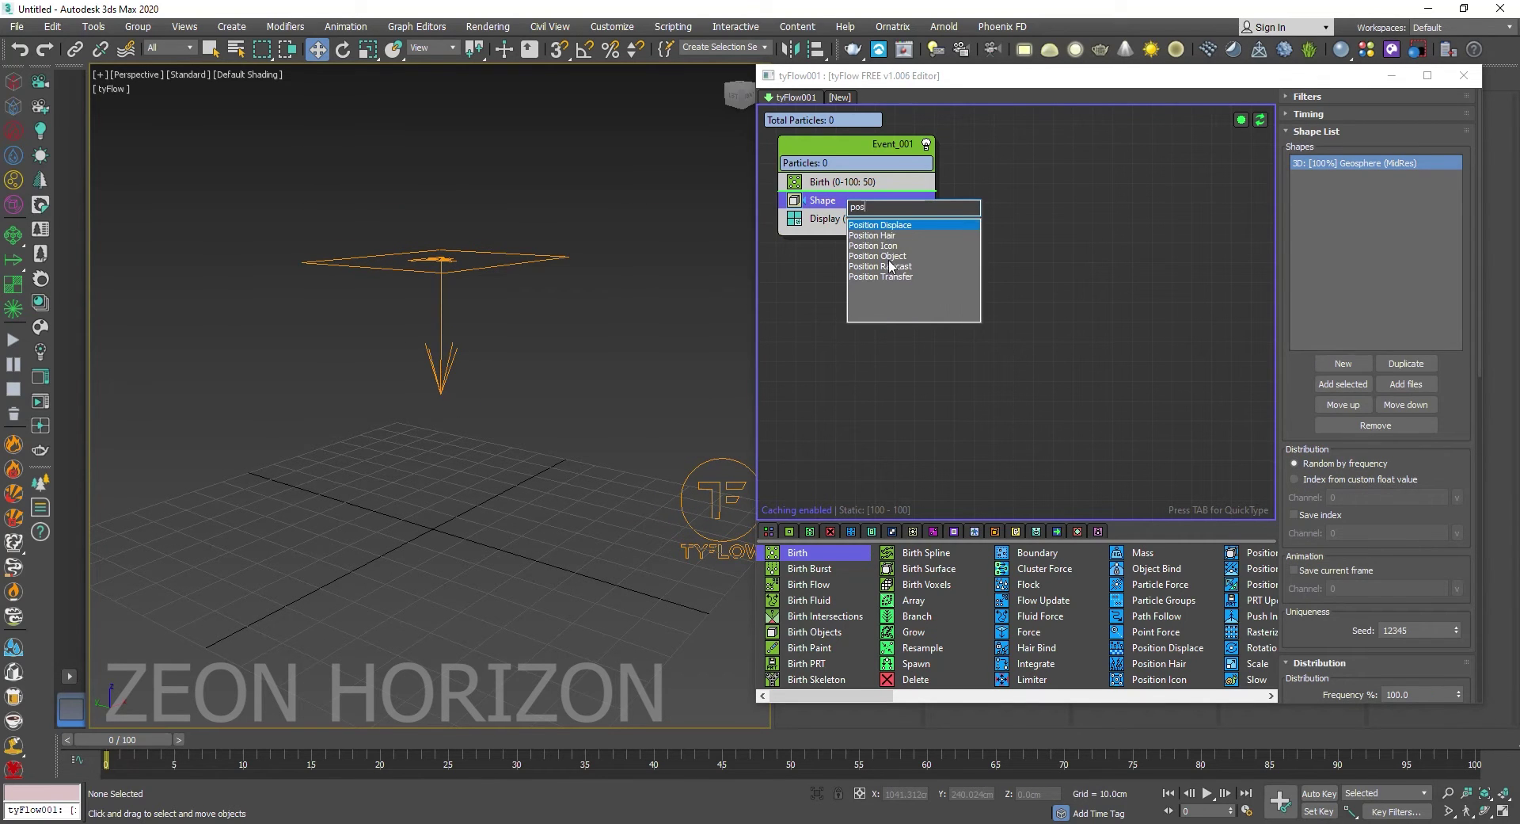
left_click(897, 247)
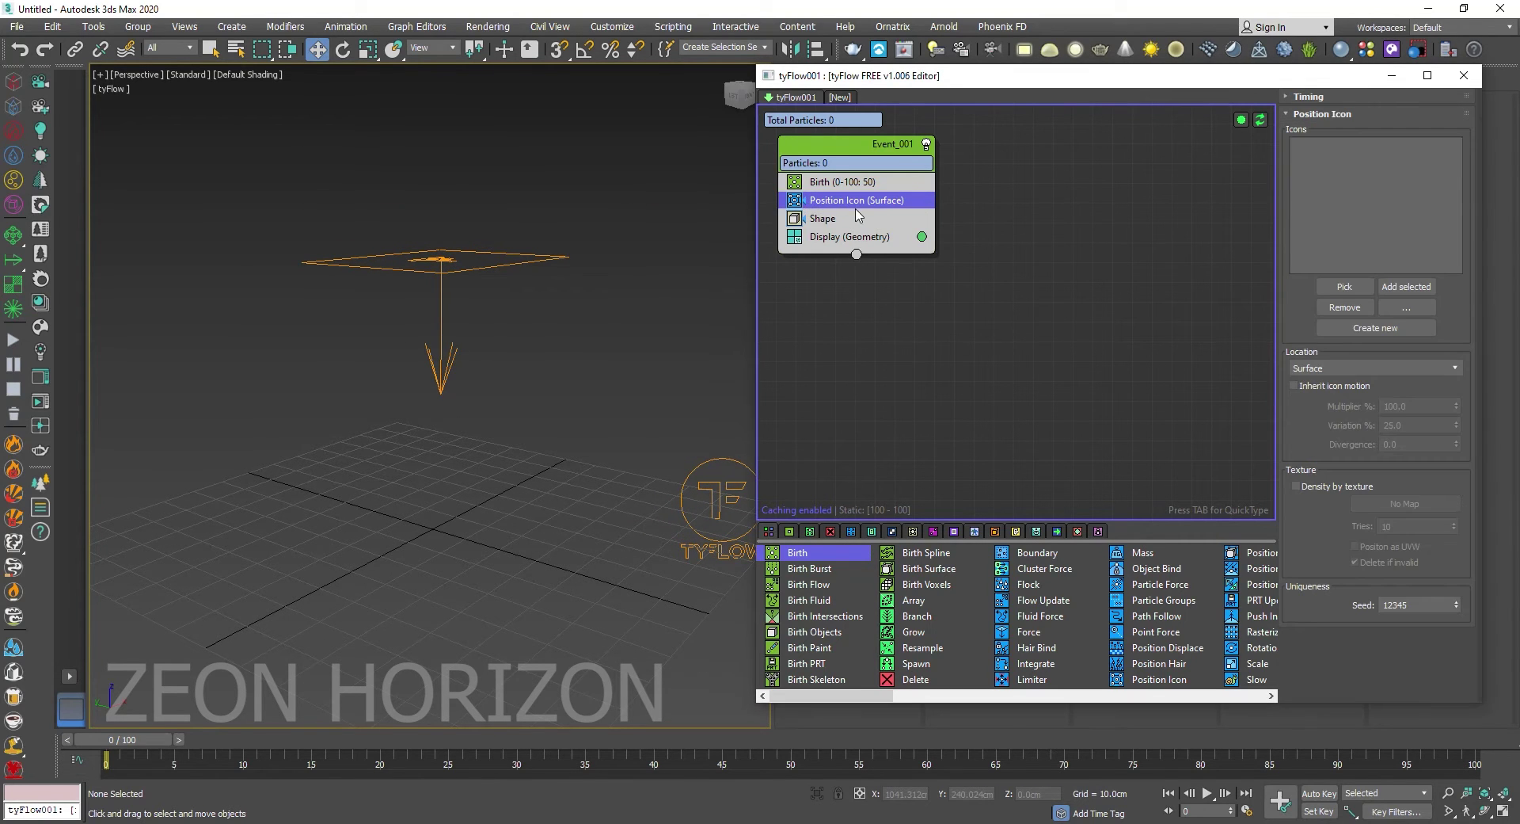
left_click(1370, 284)
left_click(435, 272)
left_click_drag(123, 739, 499, 739)
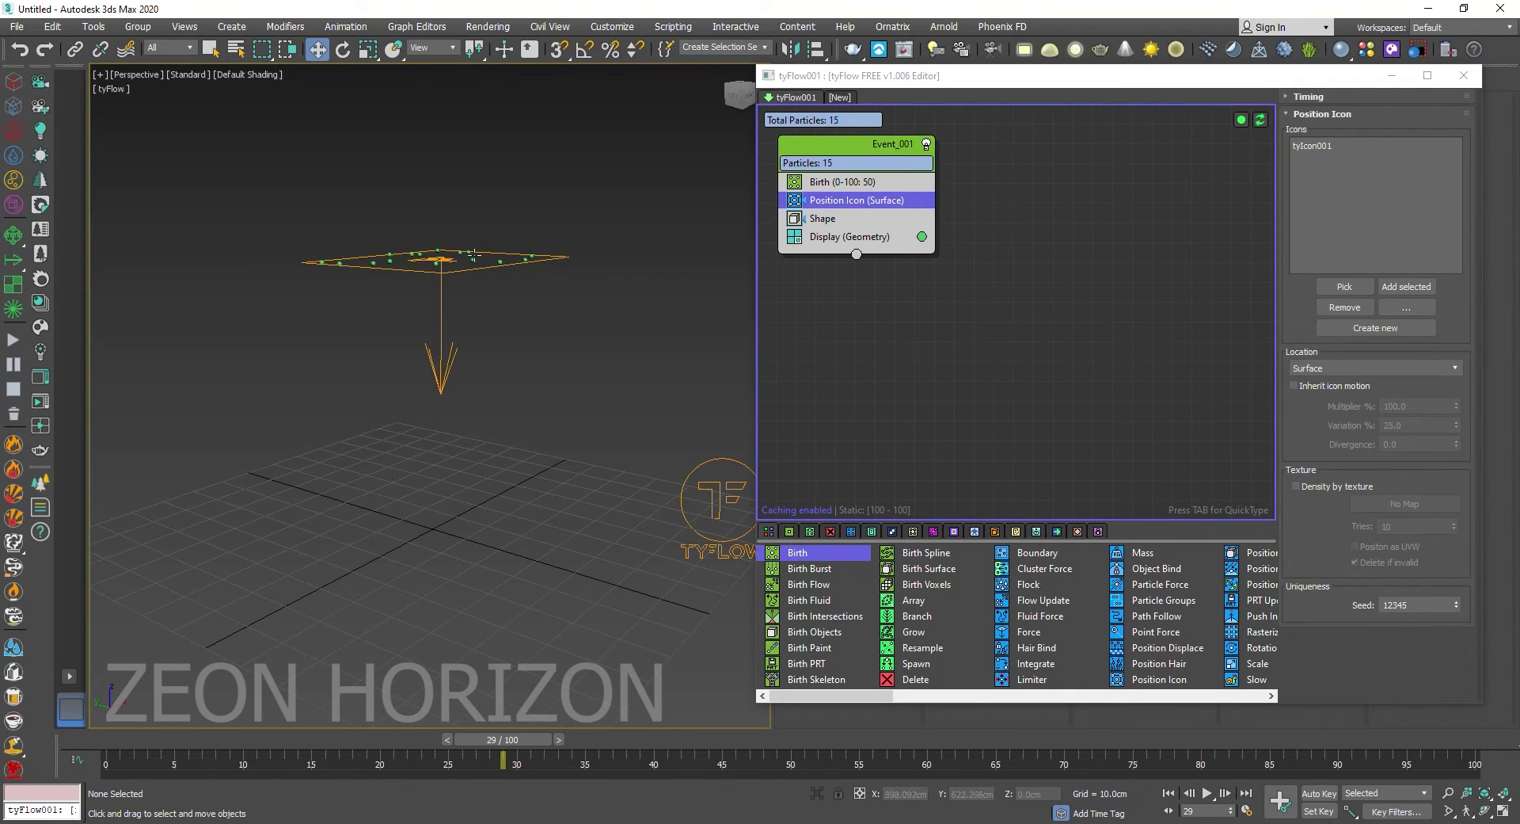
left_click_drag(504, 740, 26, 695)
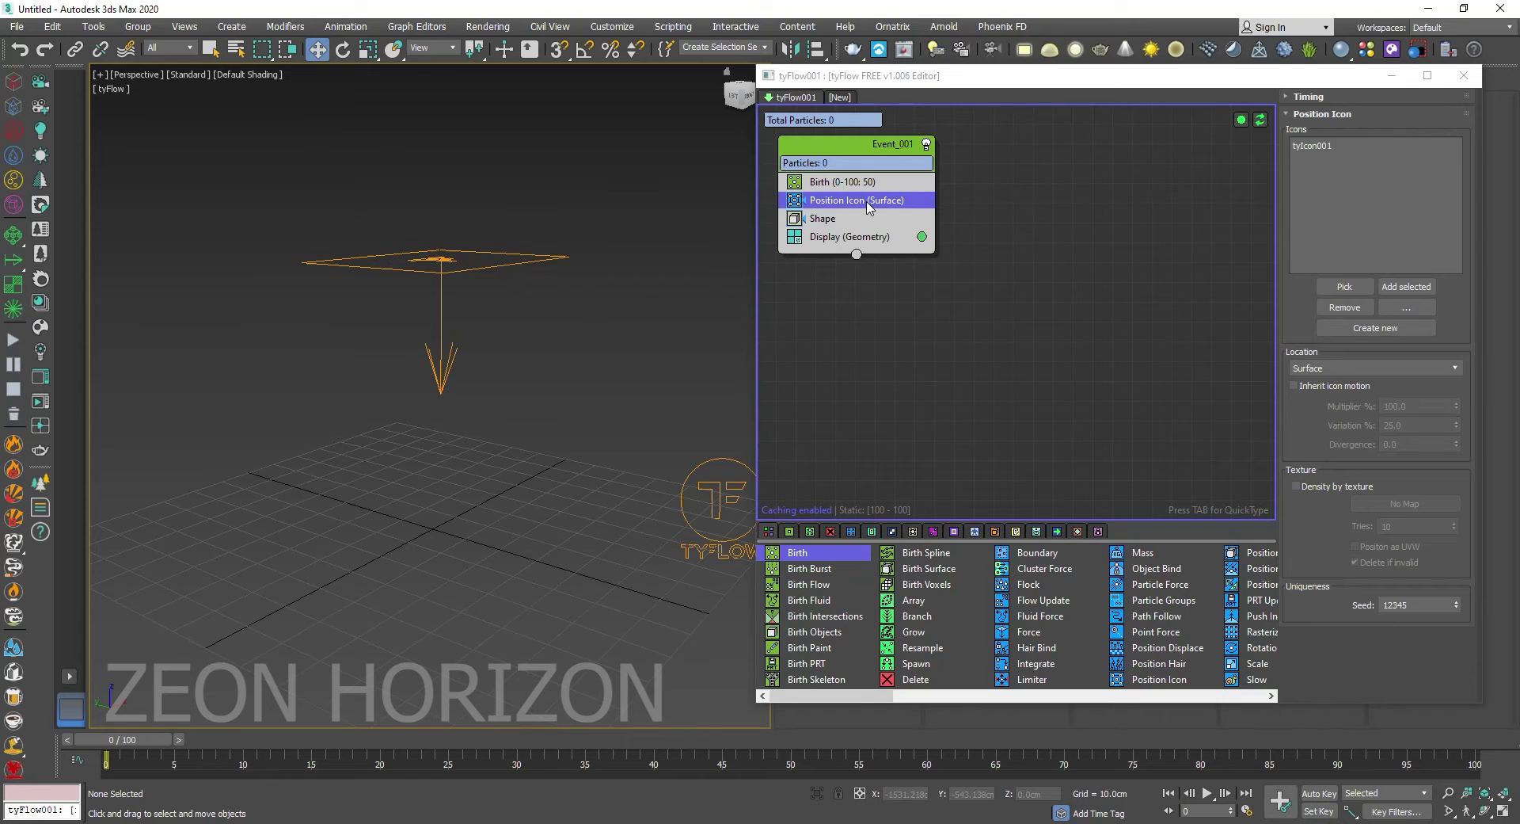
Add a Scale operator set to 500% on X, Y and Z
key("Tab")
type("scale")
key("Return")
left_click(1405, 218)
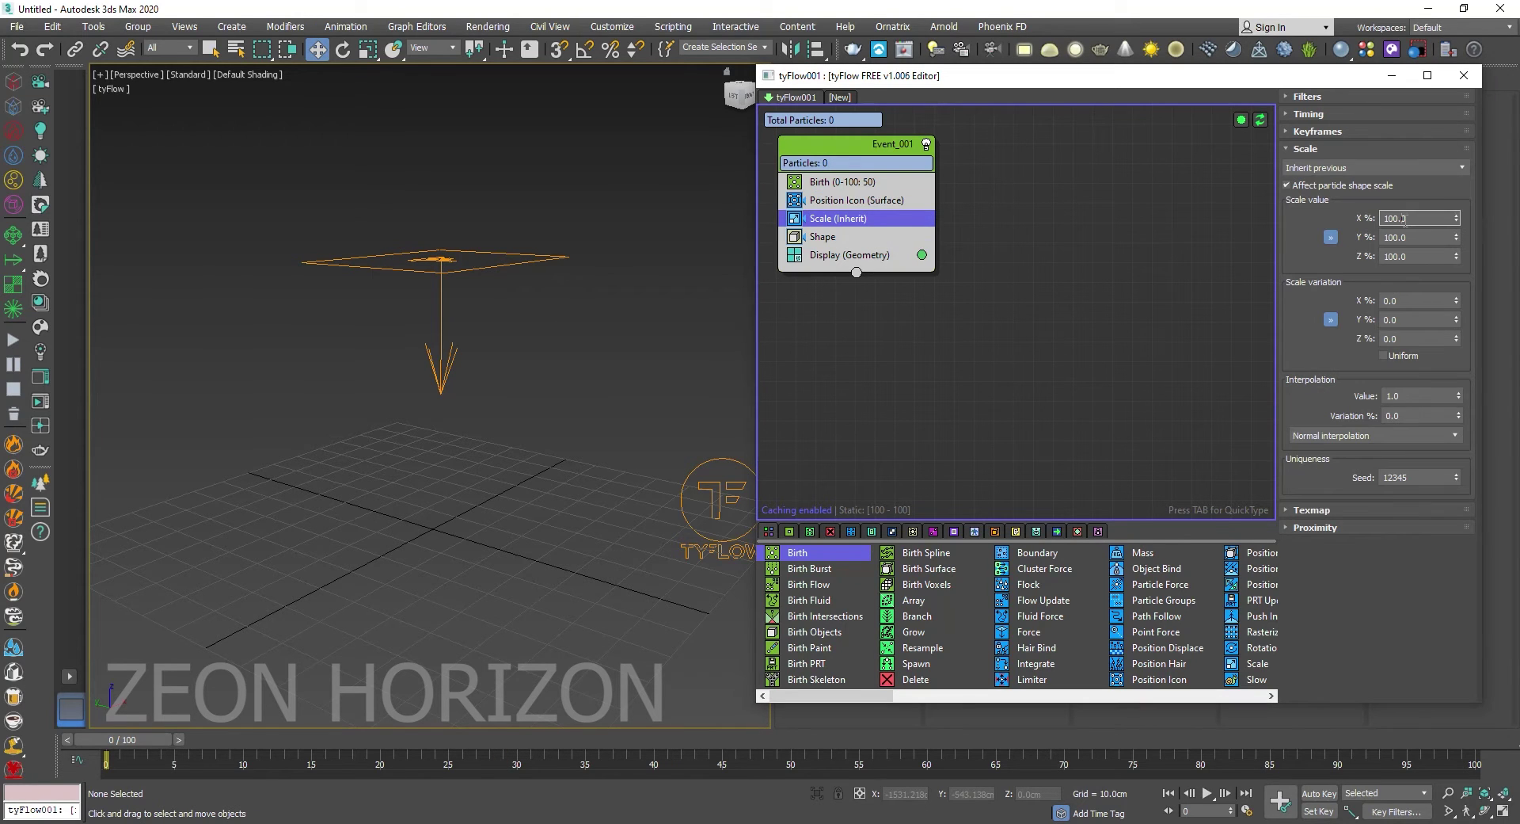
type("0")
key("Return")
left_click_drag(125, 739, 527, 739)
double_click(1406, 213)
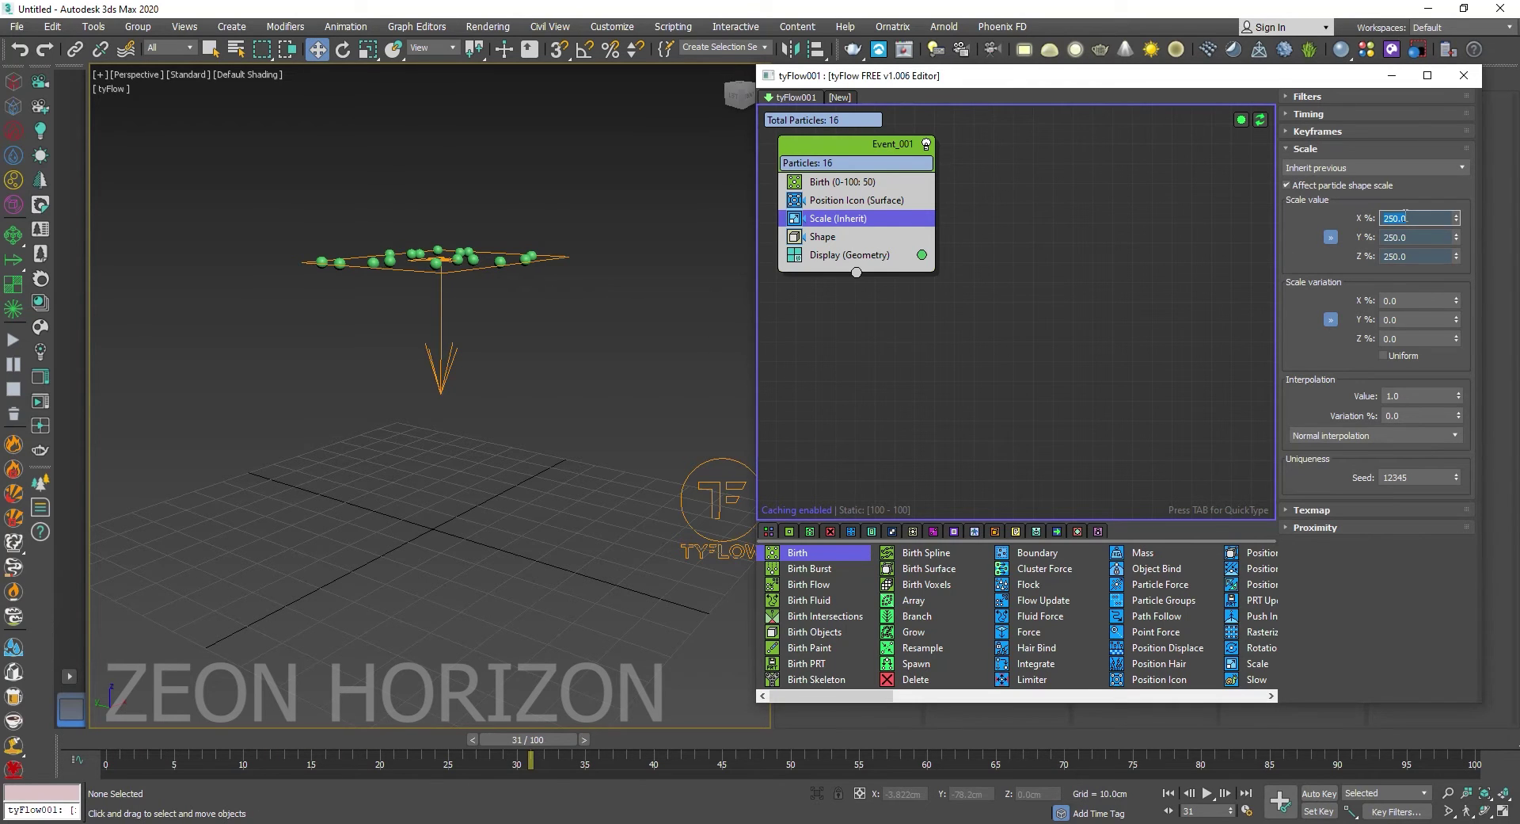
key("Return")
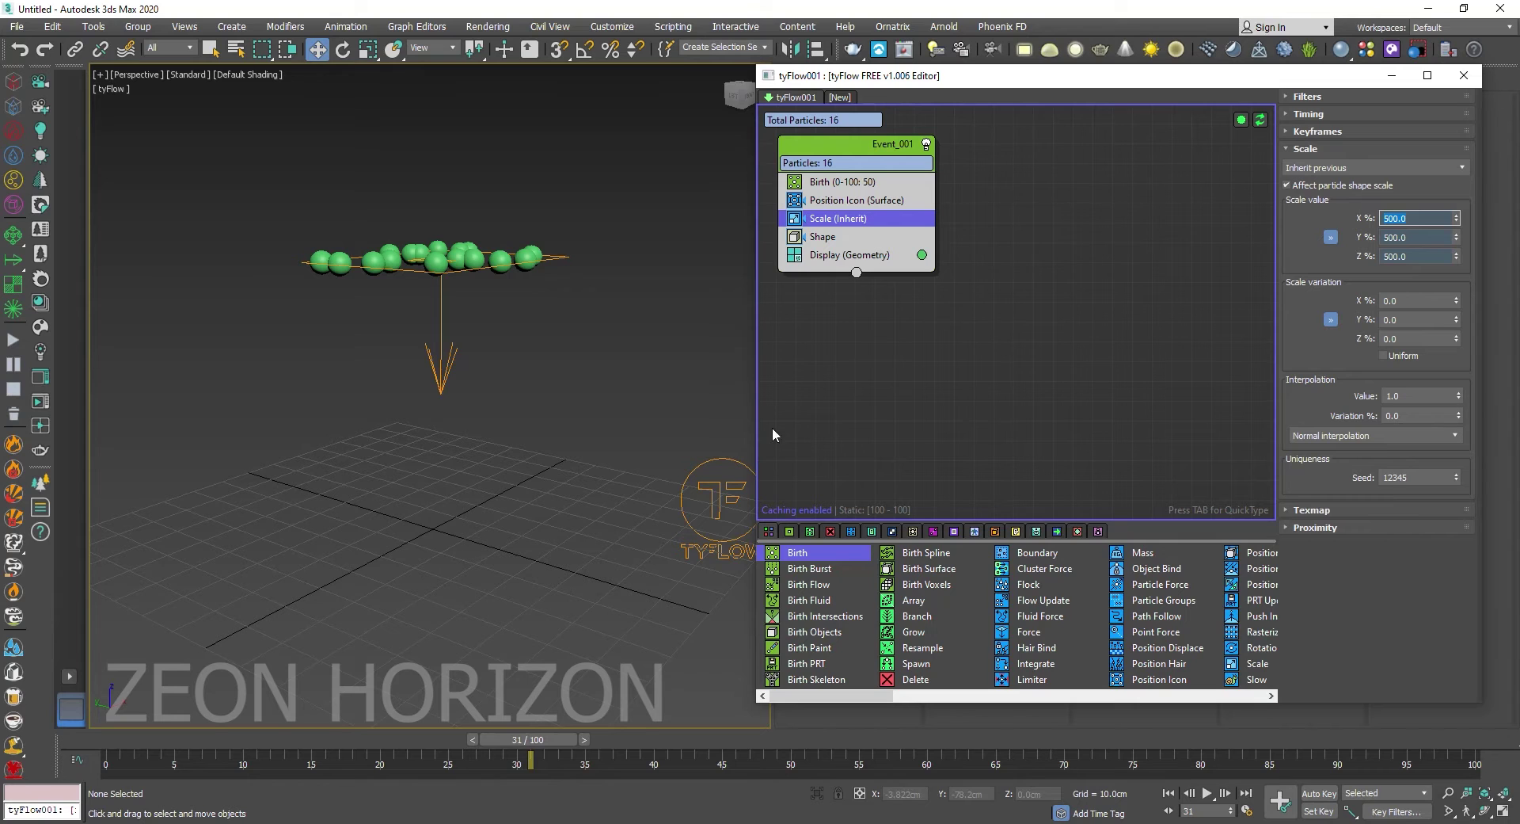
mouse_move(526, 752)
left_mouse_down()
mouse_move(107, 740)
mouse_move(476, 740)
left_mouse_up()
Delete the stray Particle Physics operator and rewind to frame 0
key("Delete")
key("w")
mouse_move(503, 421)
middle_mouse_down("alt")
mouse_move(529, 346)
mouse_move(607, 401)
mouse_move(516, 414)
mouse_move(479, 395)
middle_mouse_up("alt")
left_click_drag(464, 743, 119, 738)
mouse_move(278, 311)
middle_mouse_down()
mouse_move(340, 285)
mouse_move(347, 255)
mouse_move(414, 262)
middle_mouse_up()
Add a Cloth Bind (Convert) operator below Shape and scrub to preview the cloth spheres
left_click(824, 236)
key("Tab")
type("clo")
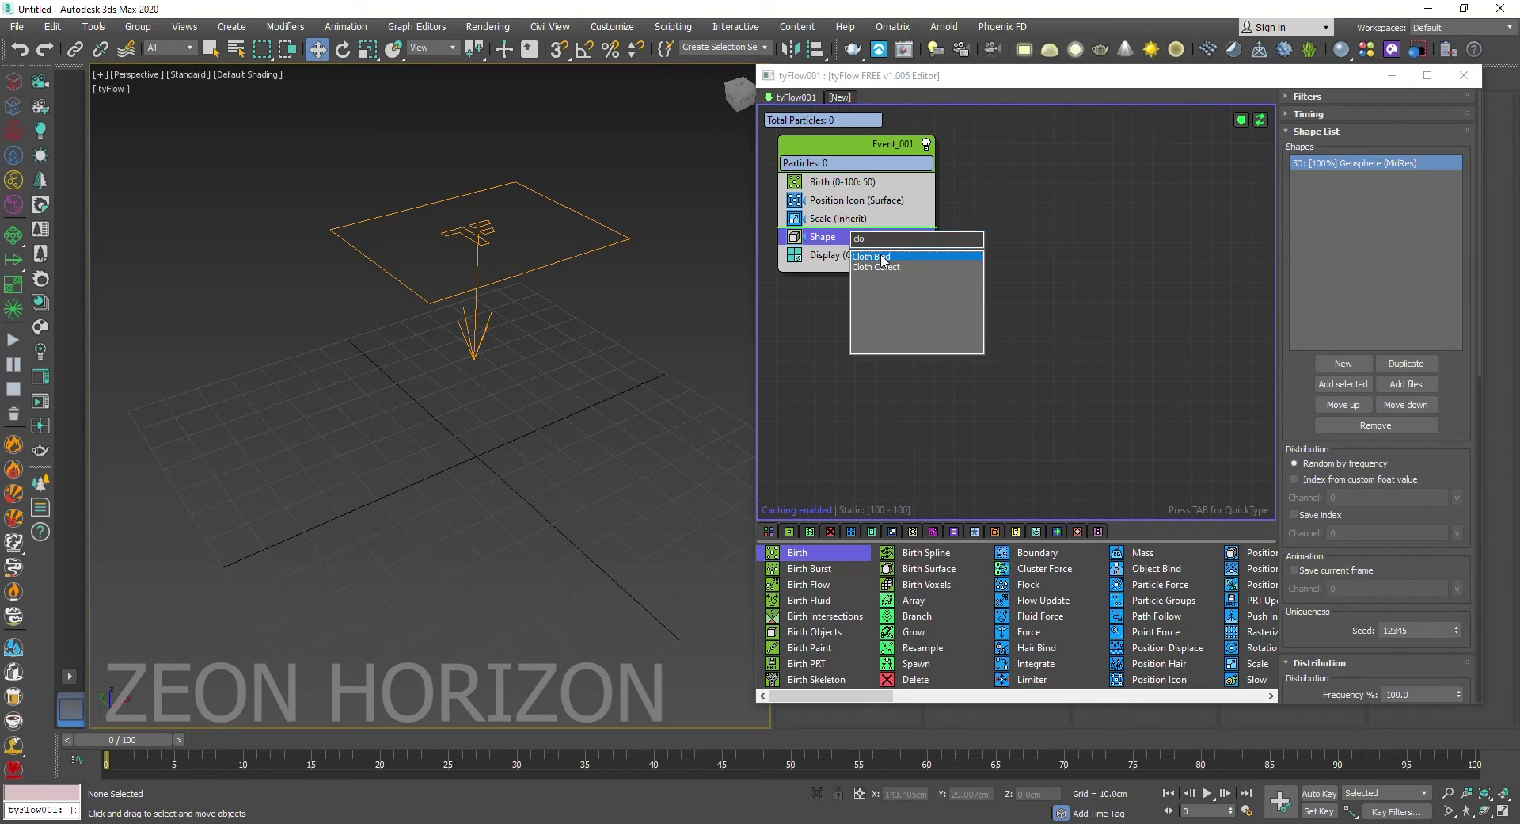
left_click(883, 258)
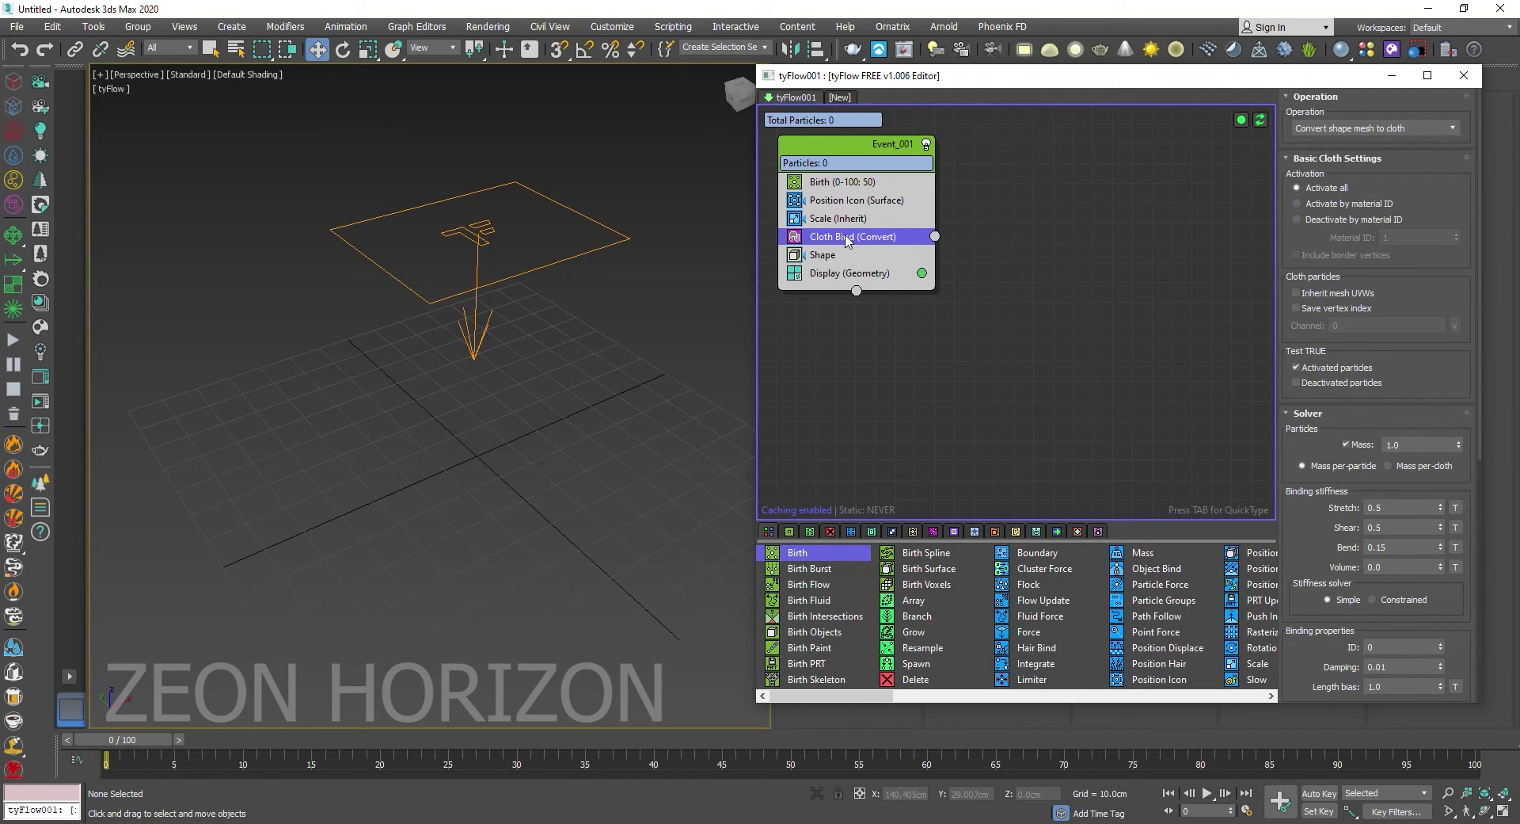
left_click_drag(846, 237, 871, 270)
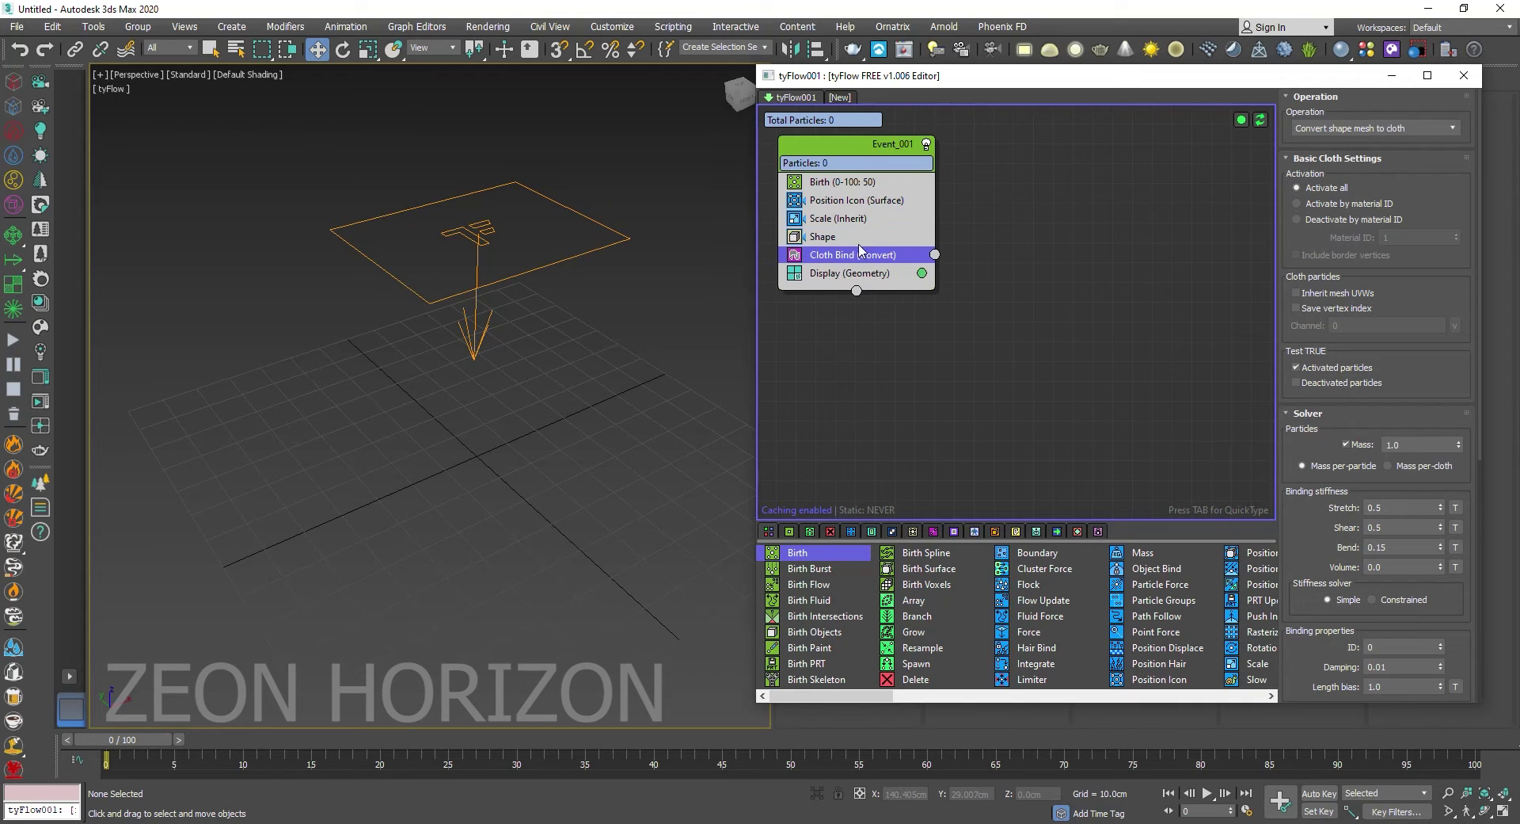
left_click(135, 739)
left_click_drag(135, 740, 412, 739)
key("w")
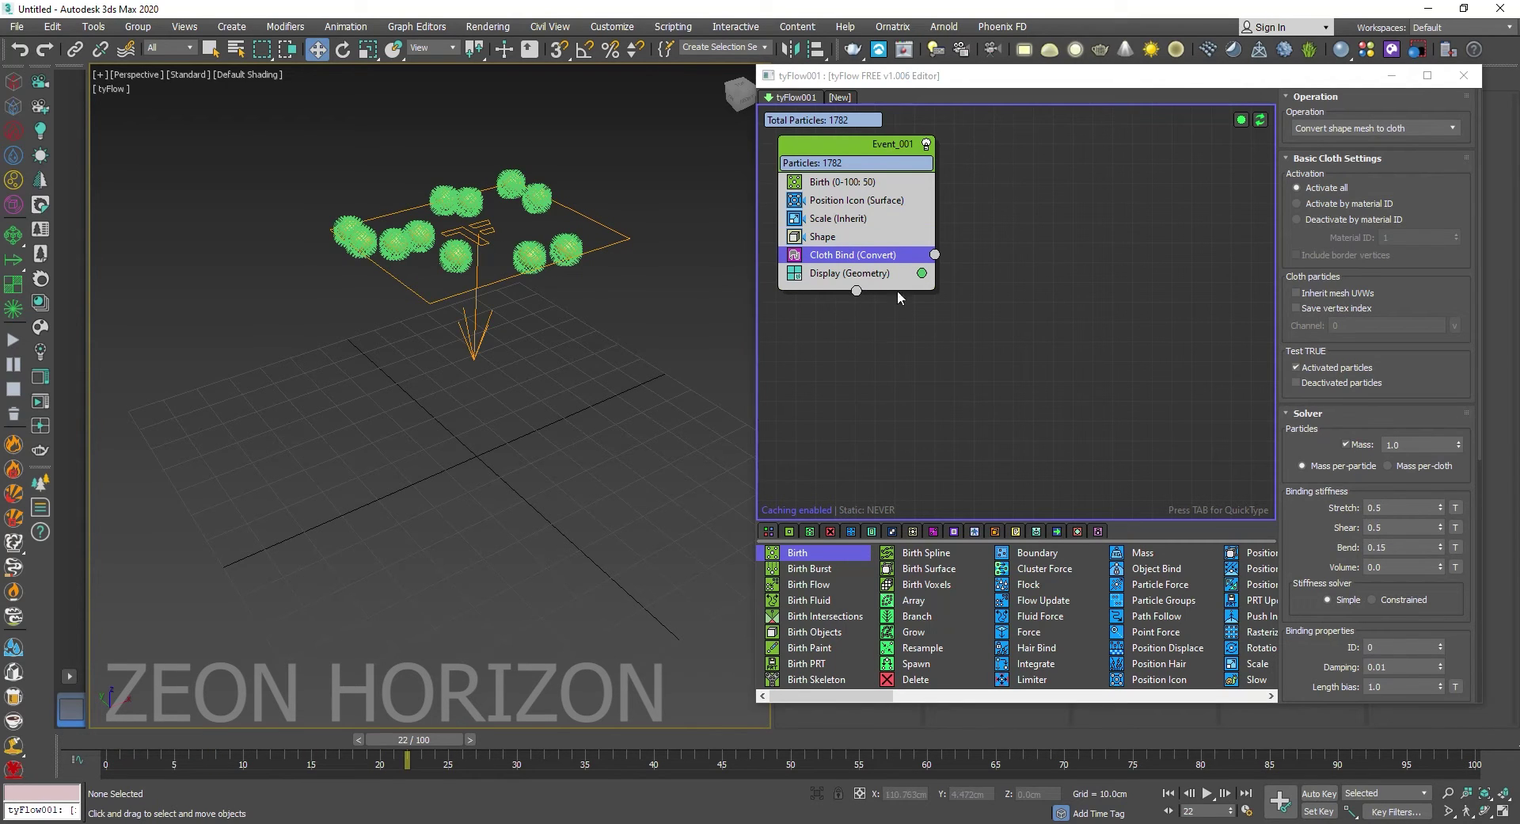
key("Tab")
Add a Force operator with built-in gravity strength -0.1cm and watch the spheres fall
type("o")
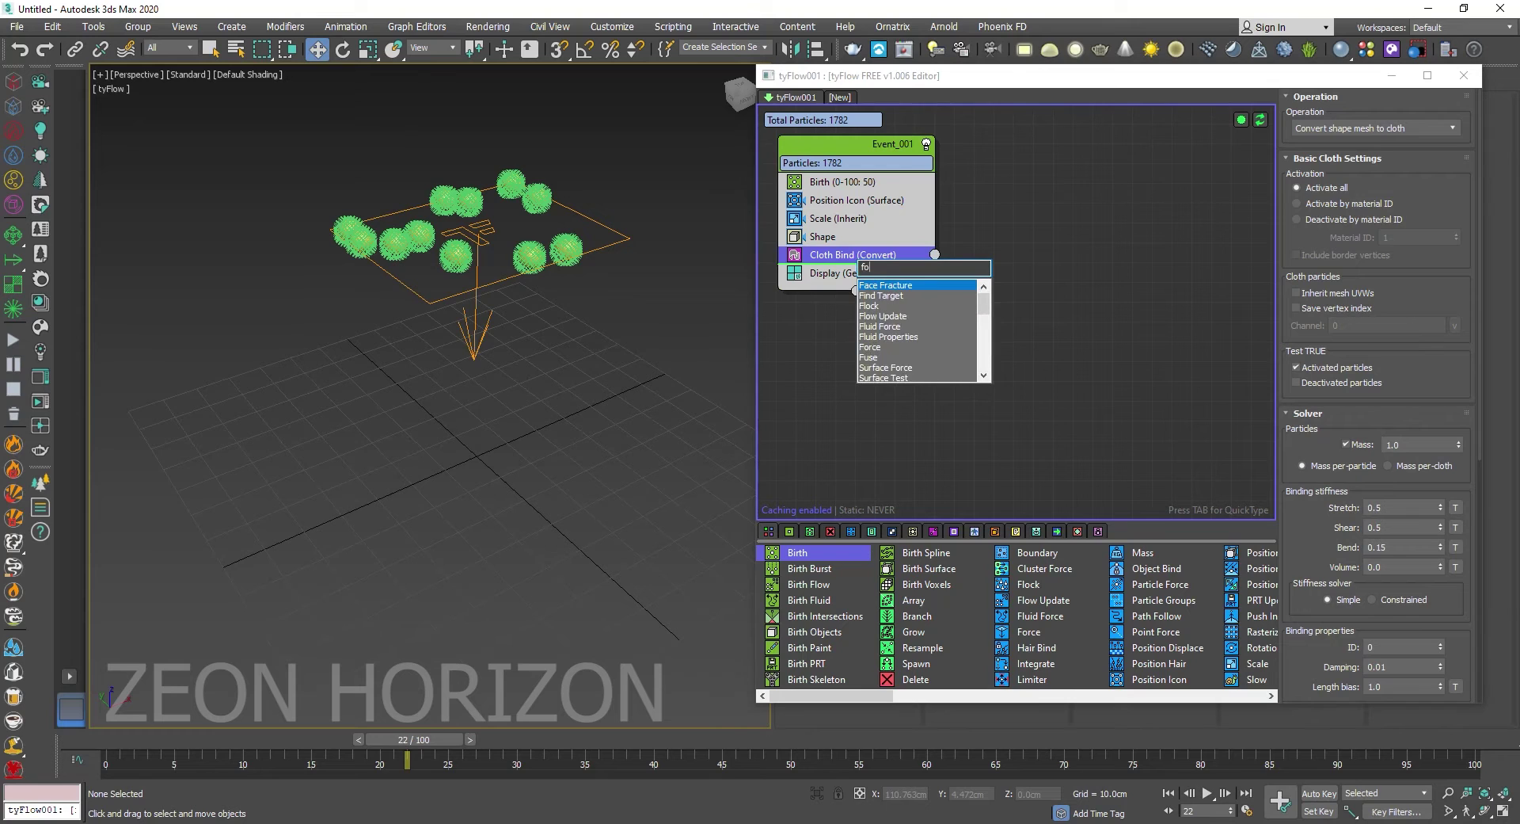
type("r")
key("Return")
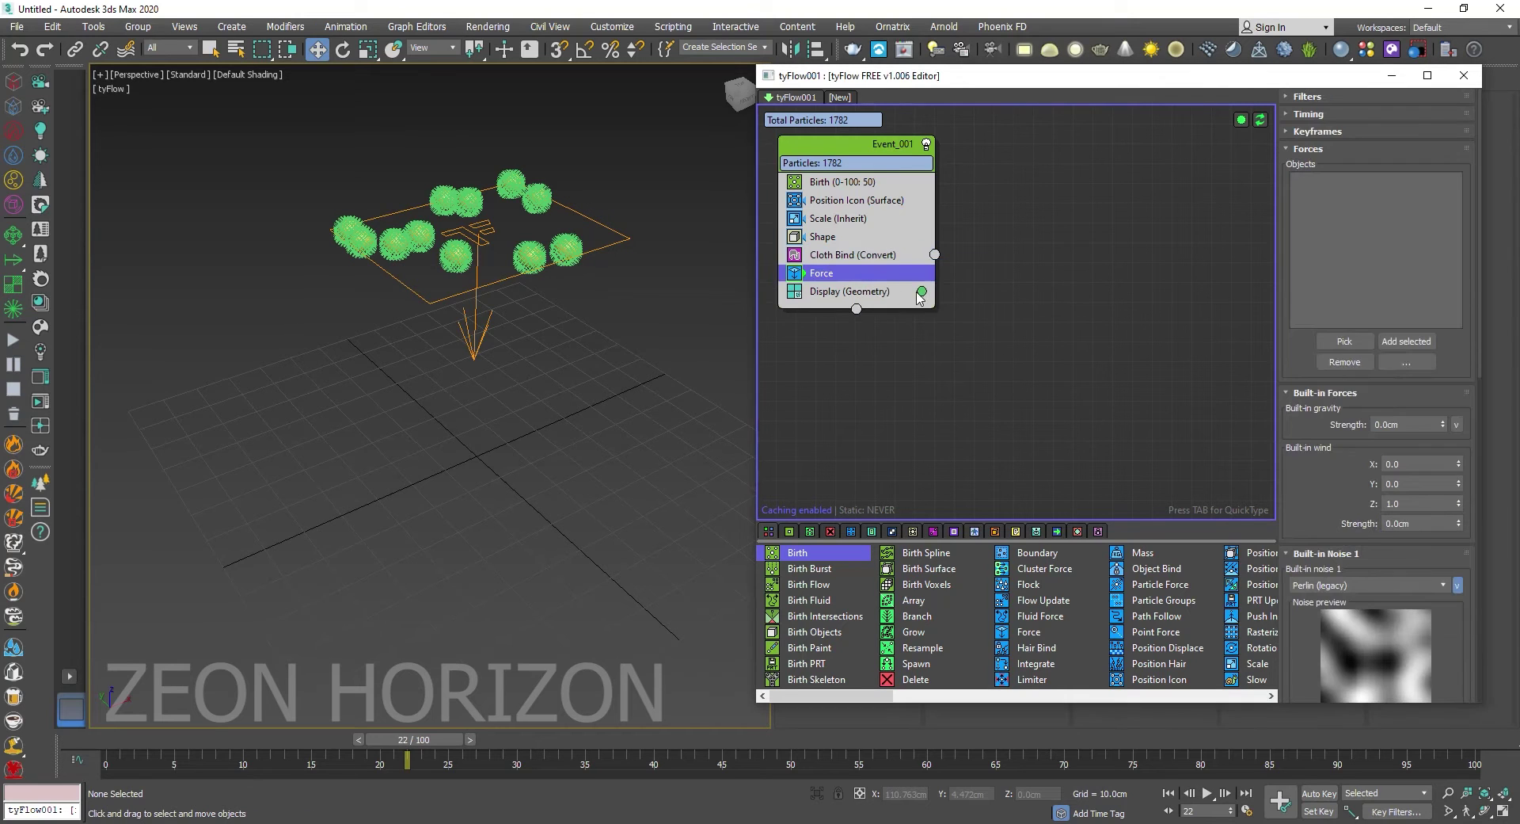
left_click(1415, 424)
type("-0.1")
key("Return")
mouse_move(384, 743)
left_mouse_down()
mouse_move(1024, 736)
mouse_move(762, 697)
mouse_move(243, 713)
left_mouse_up()
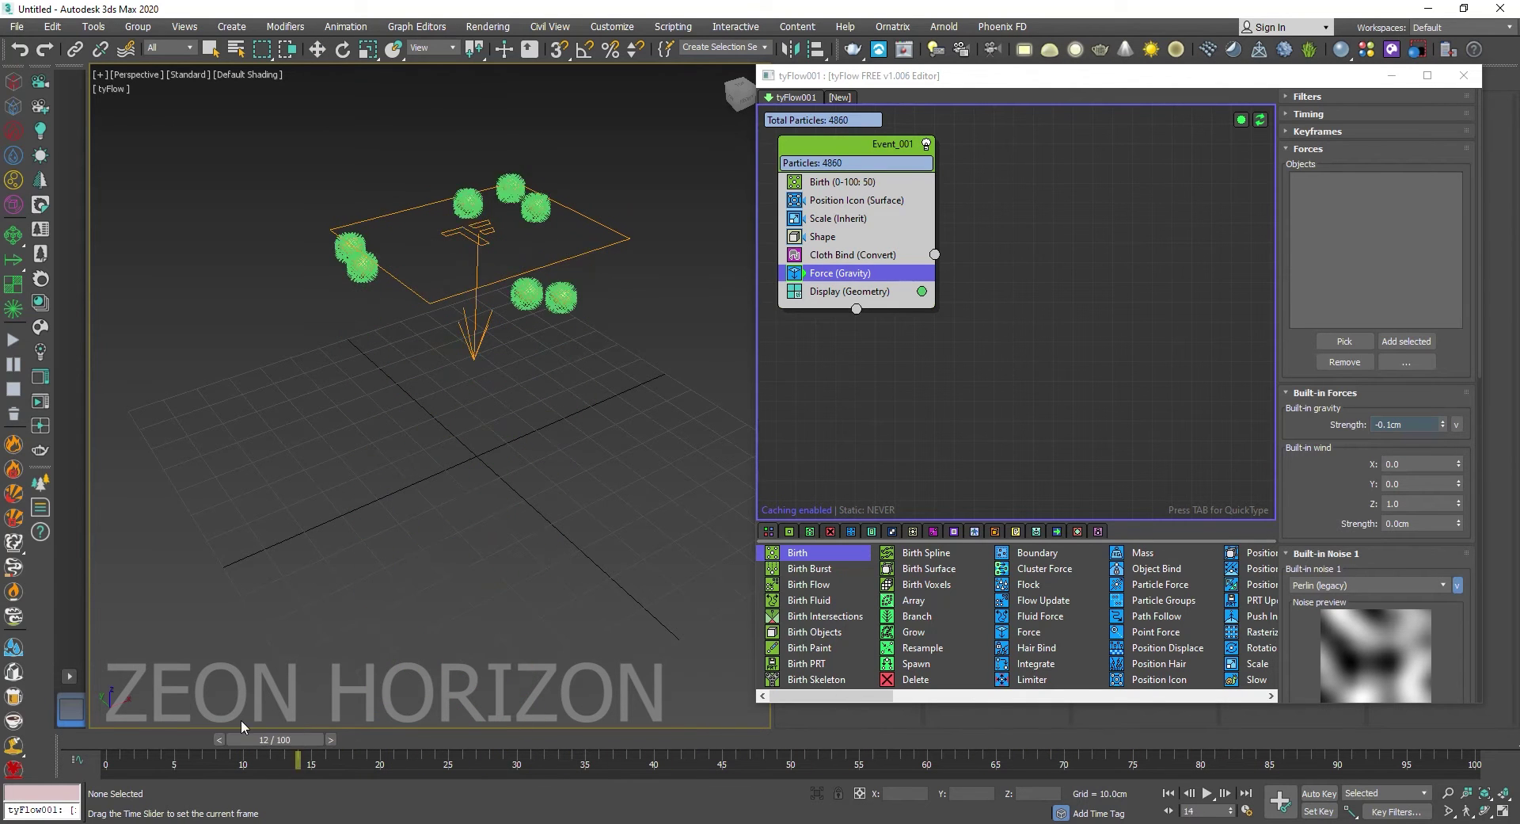
Add a Collision operator with the ground collider enabled and preview the impact
key("Tab")
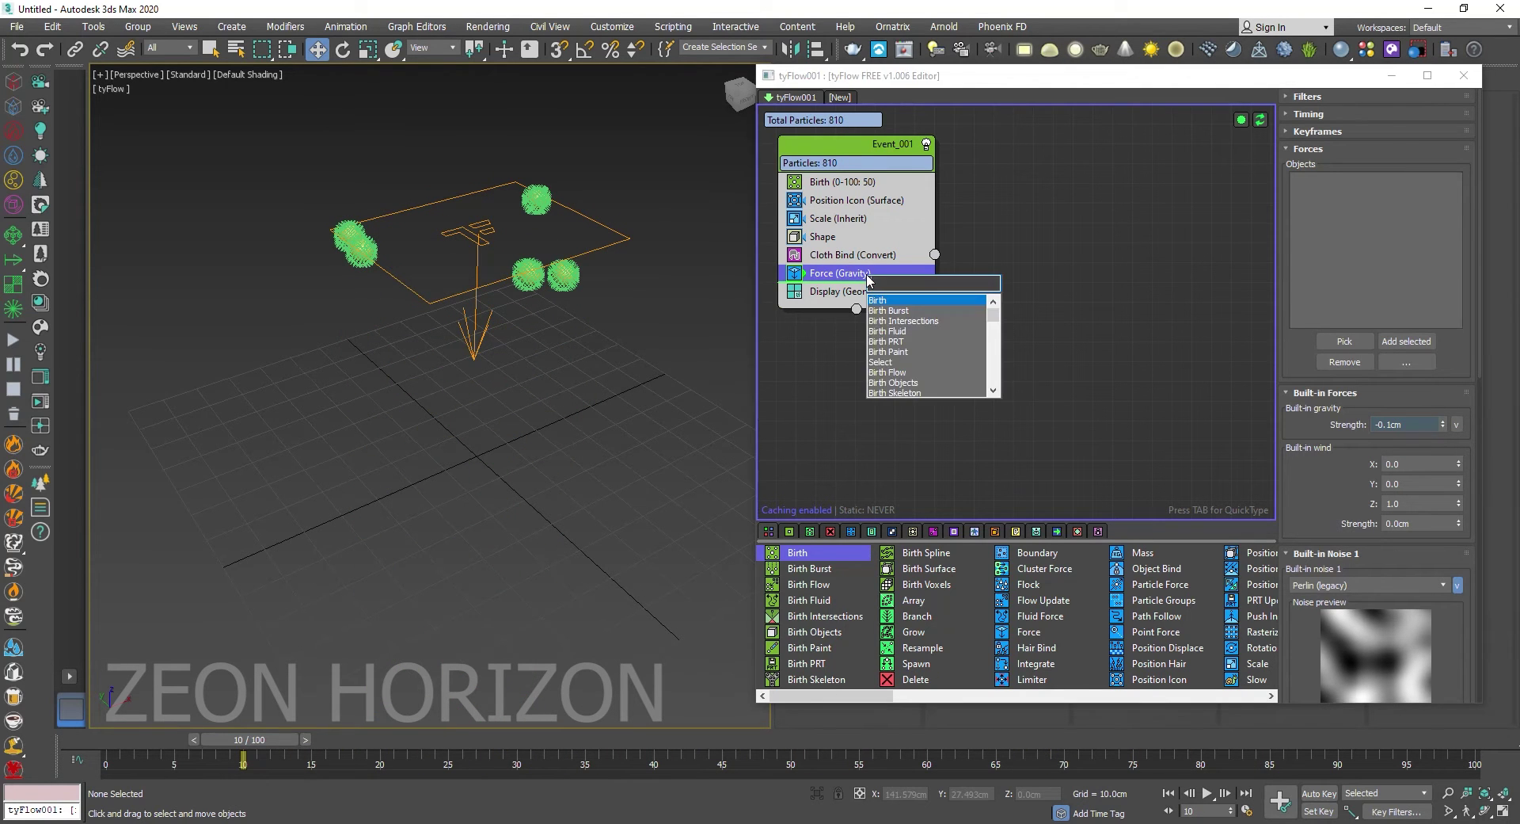
type("coo")
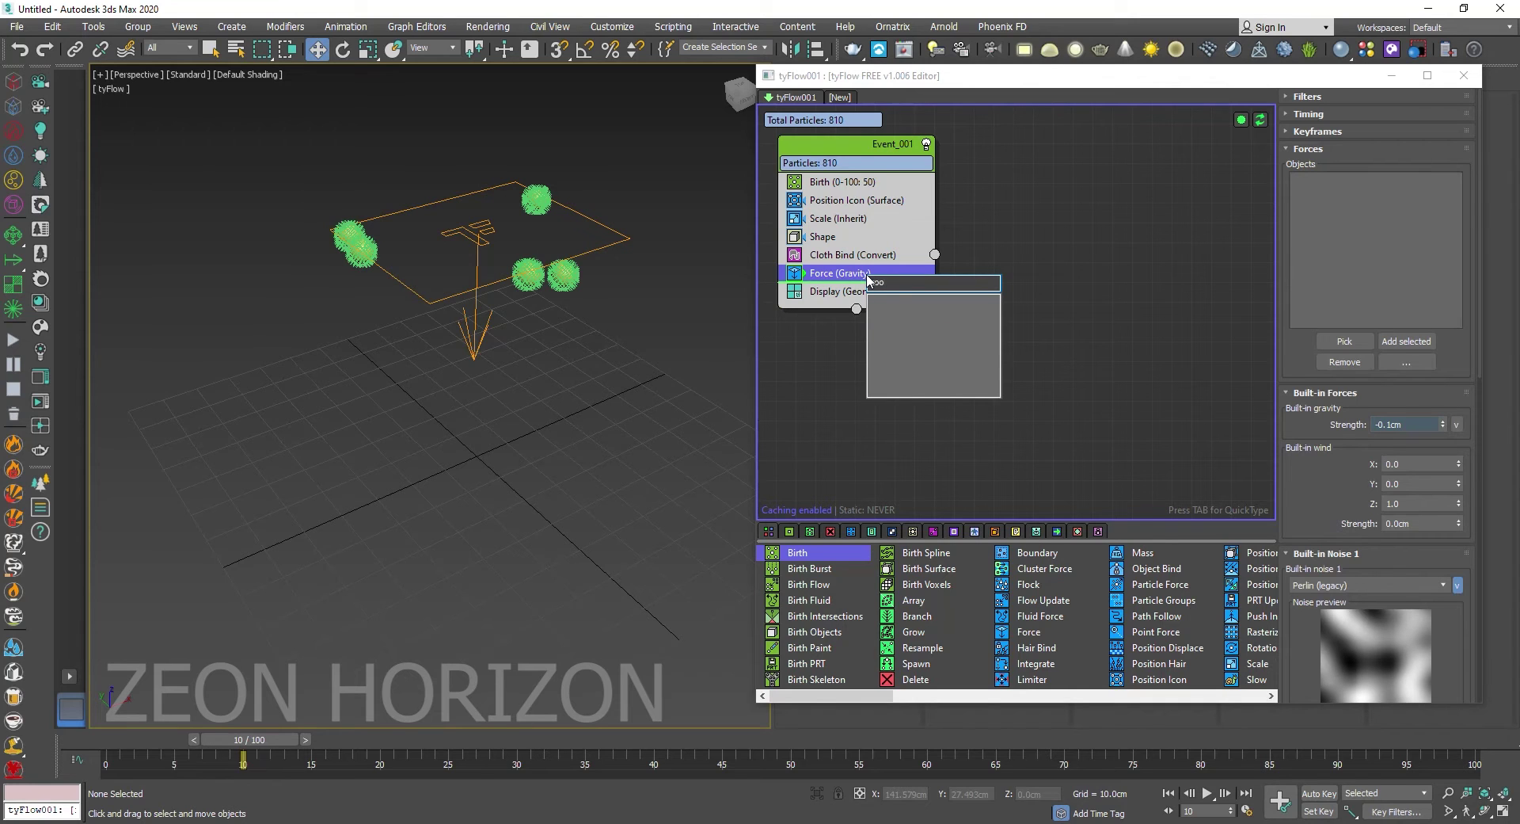
left_click(912, 298)
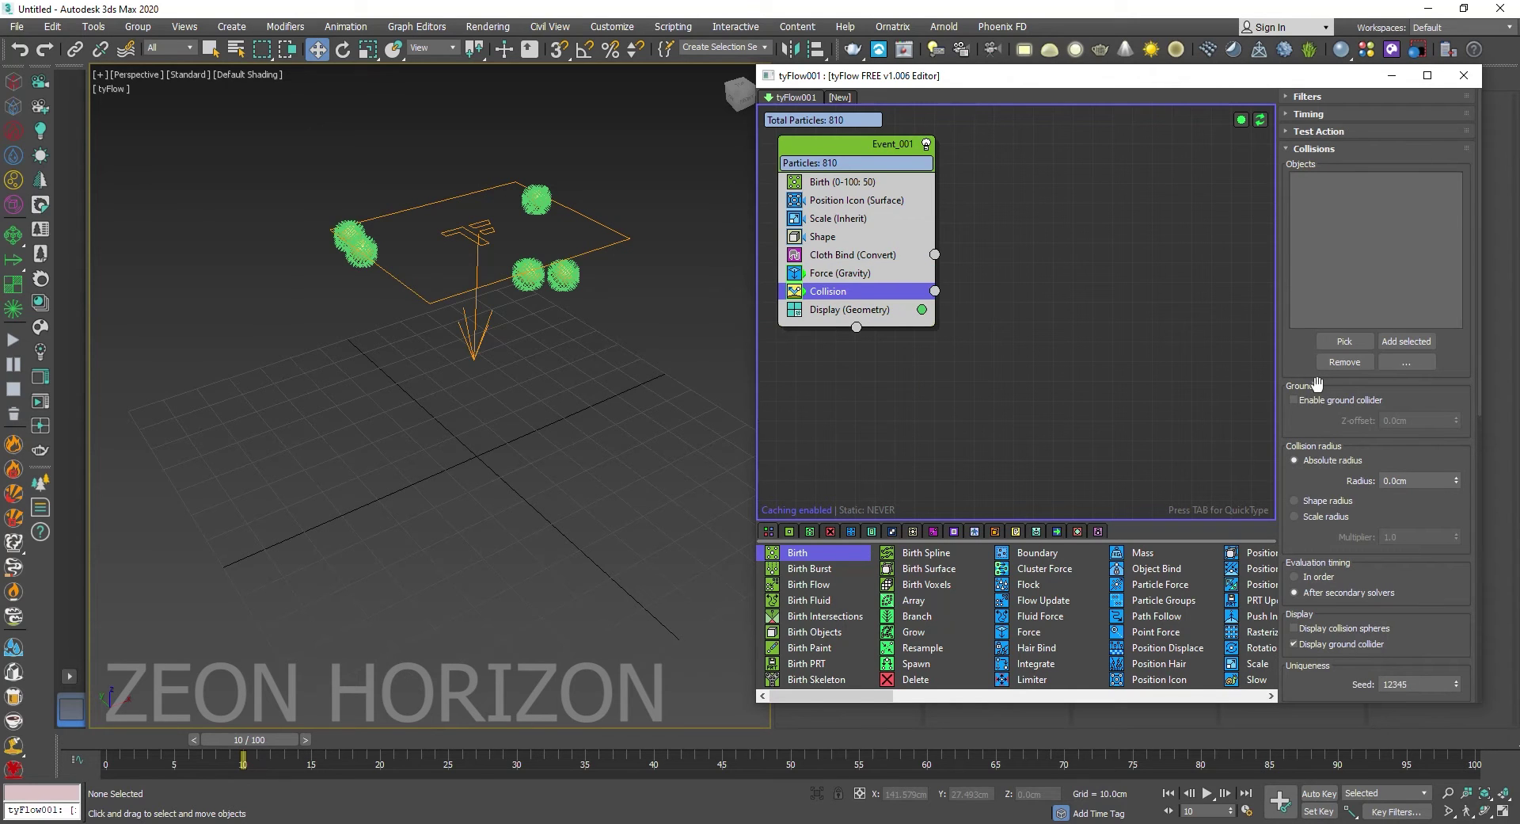
left_click(1330, 401)
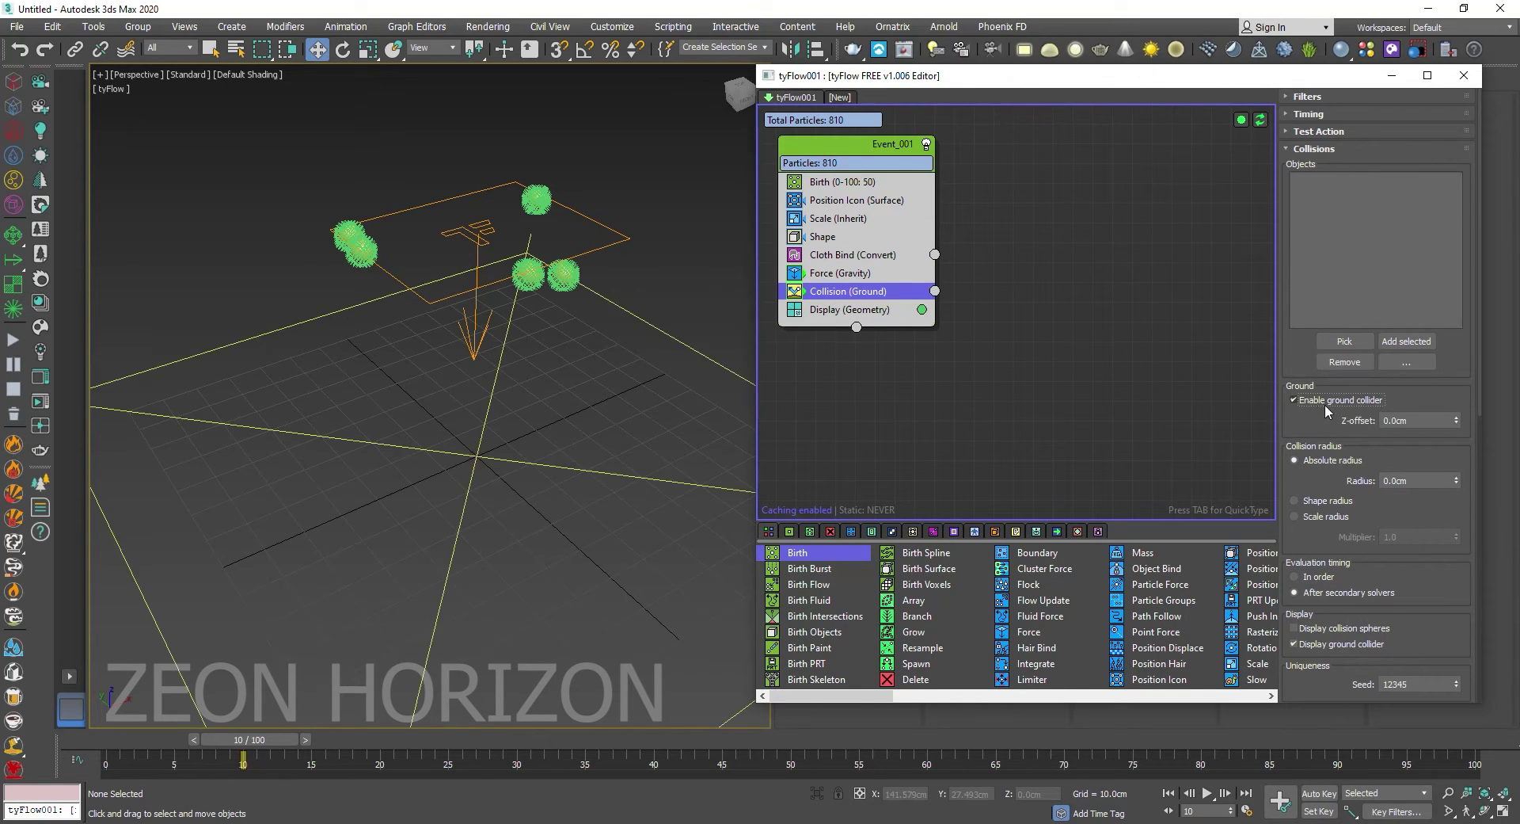
left_click_drag(236, 740, 887, 740)
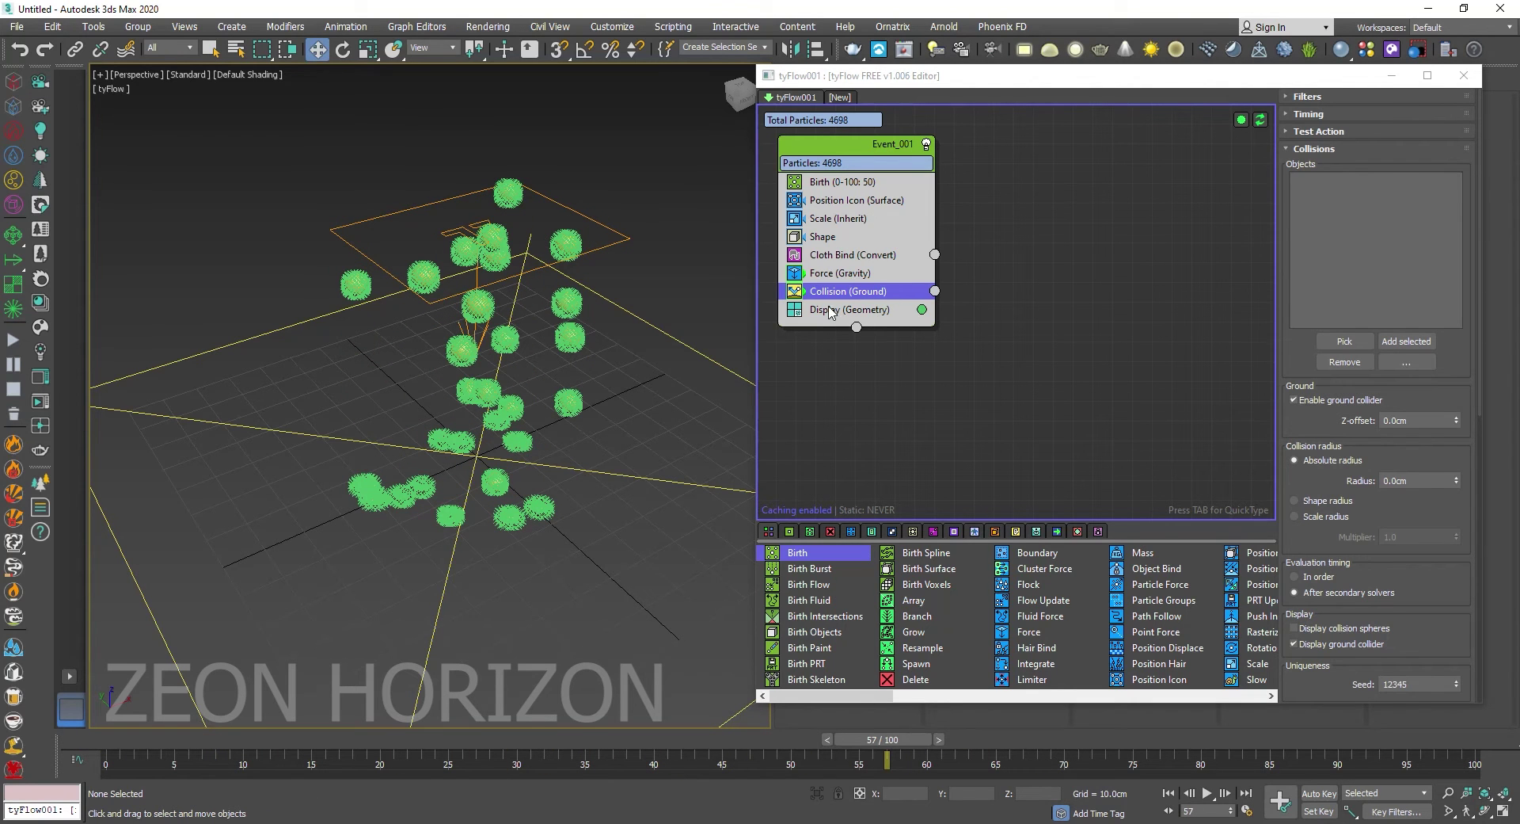
Turn off marking of particles with no geometry in Display, then rewind to frame 0
left_click(897, 309)
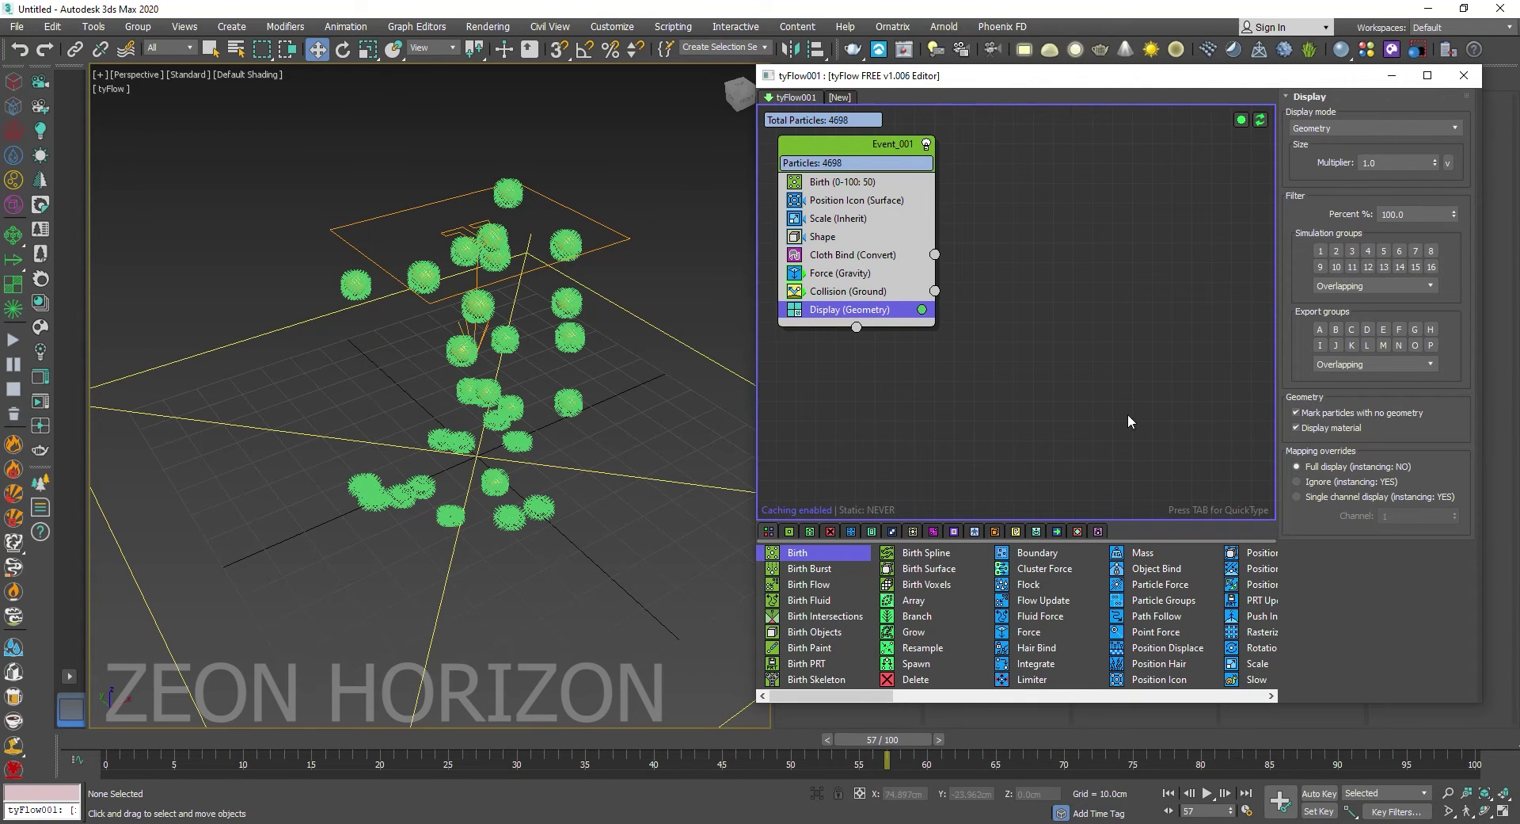
left_click(1343, 414)
mouse_move(883, 739)
left_mouse_down()
mouse_move(113, 741)
mouse_move(1328, 679)
left_mouse_up()
left_click_drag(1287, 738, 113, 739)
Change the Birth operator's Total from 50 to 20 particles and preview the result
left_click(842, 181)
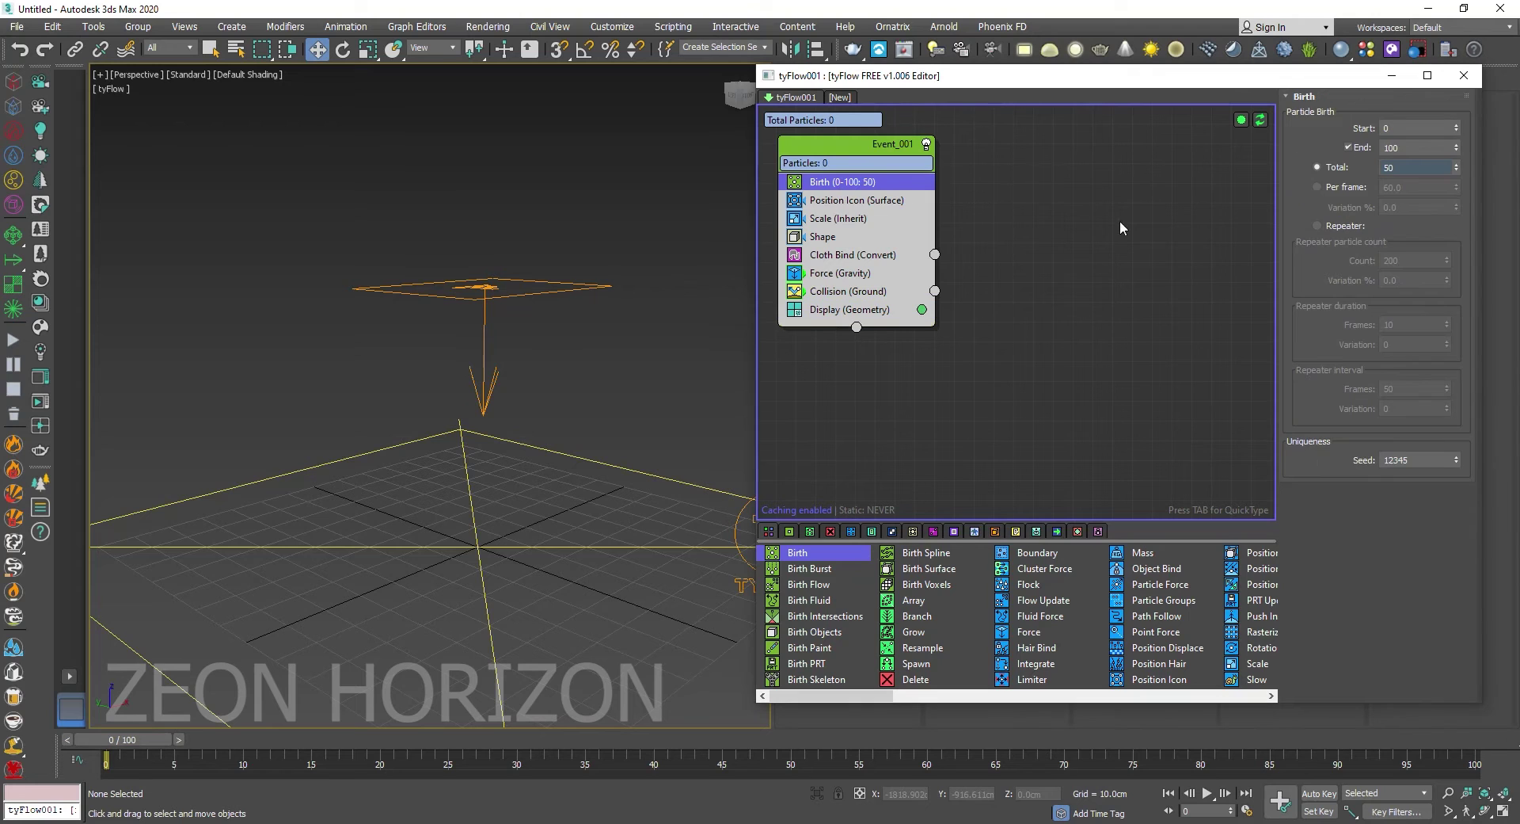
double_click(1407, 164)
mouse_move(126, 740)
left_mouse_down()
mouse_move(1140, 733)
mouse_move(115, 739)
left_mouse_up()
left_click(885, 259)
key("w")
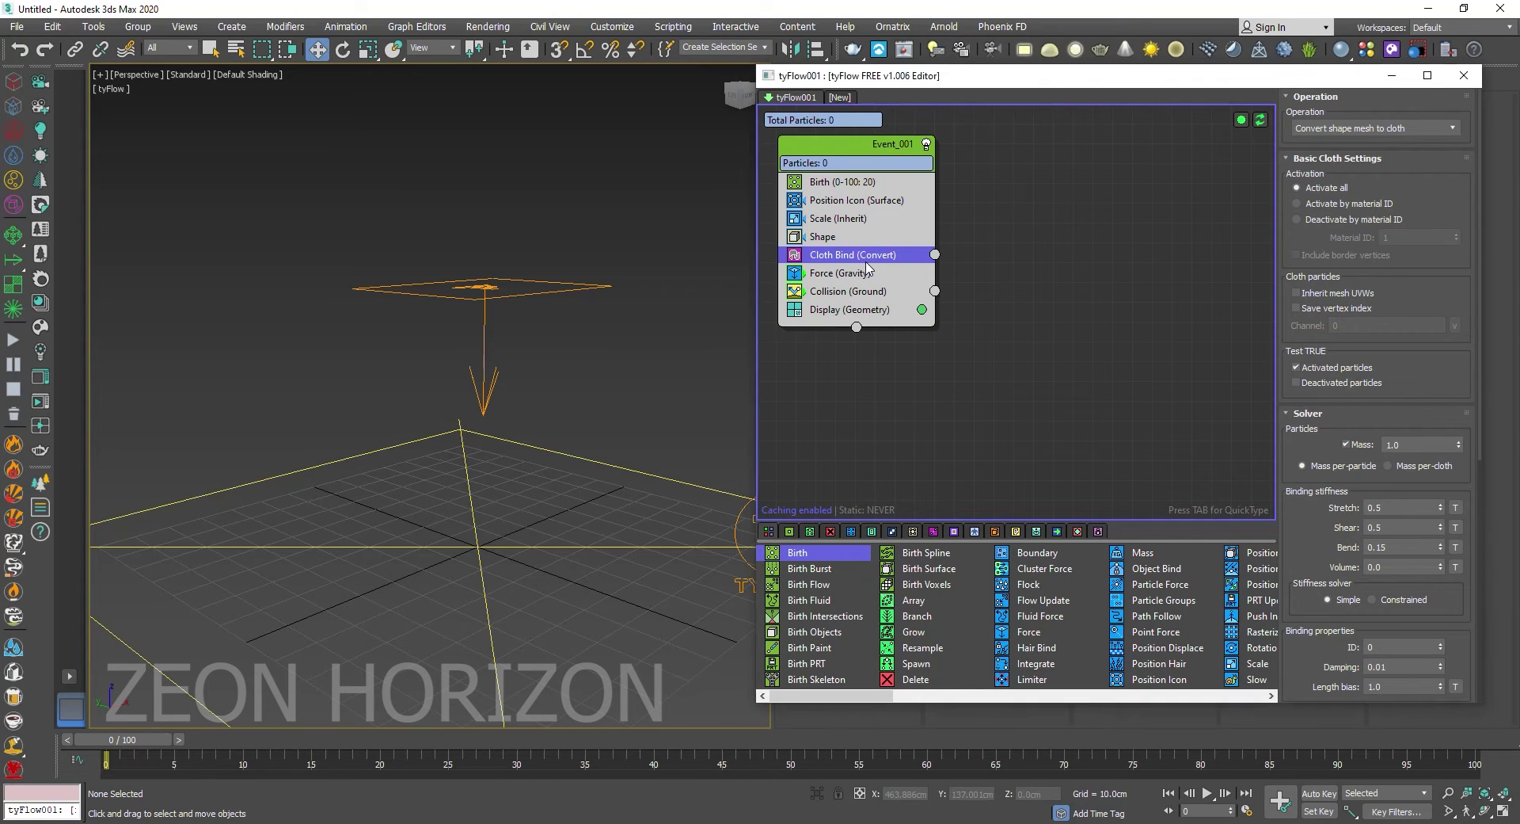
key("Tab")
type("od")
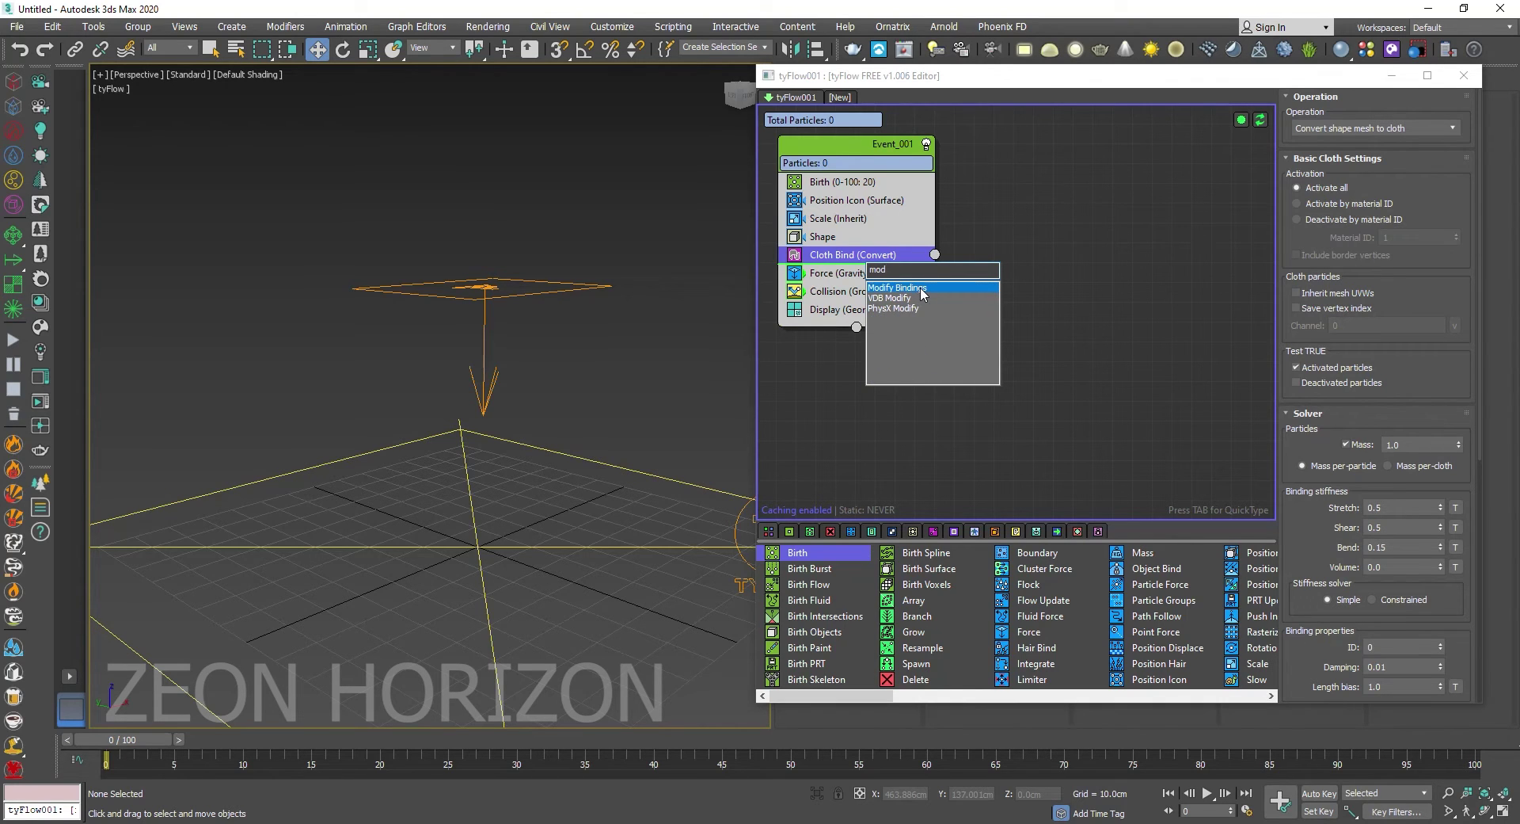
Insert a Modify Bindings operator after Cloth Bind with 0.5cm Inflation, then preview the falling spheres
left_click(922, 289)
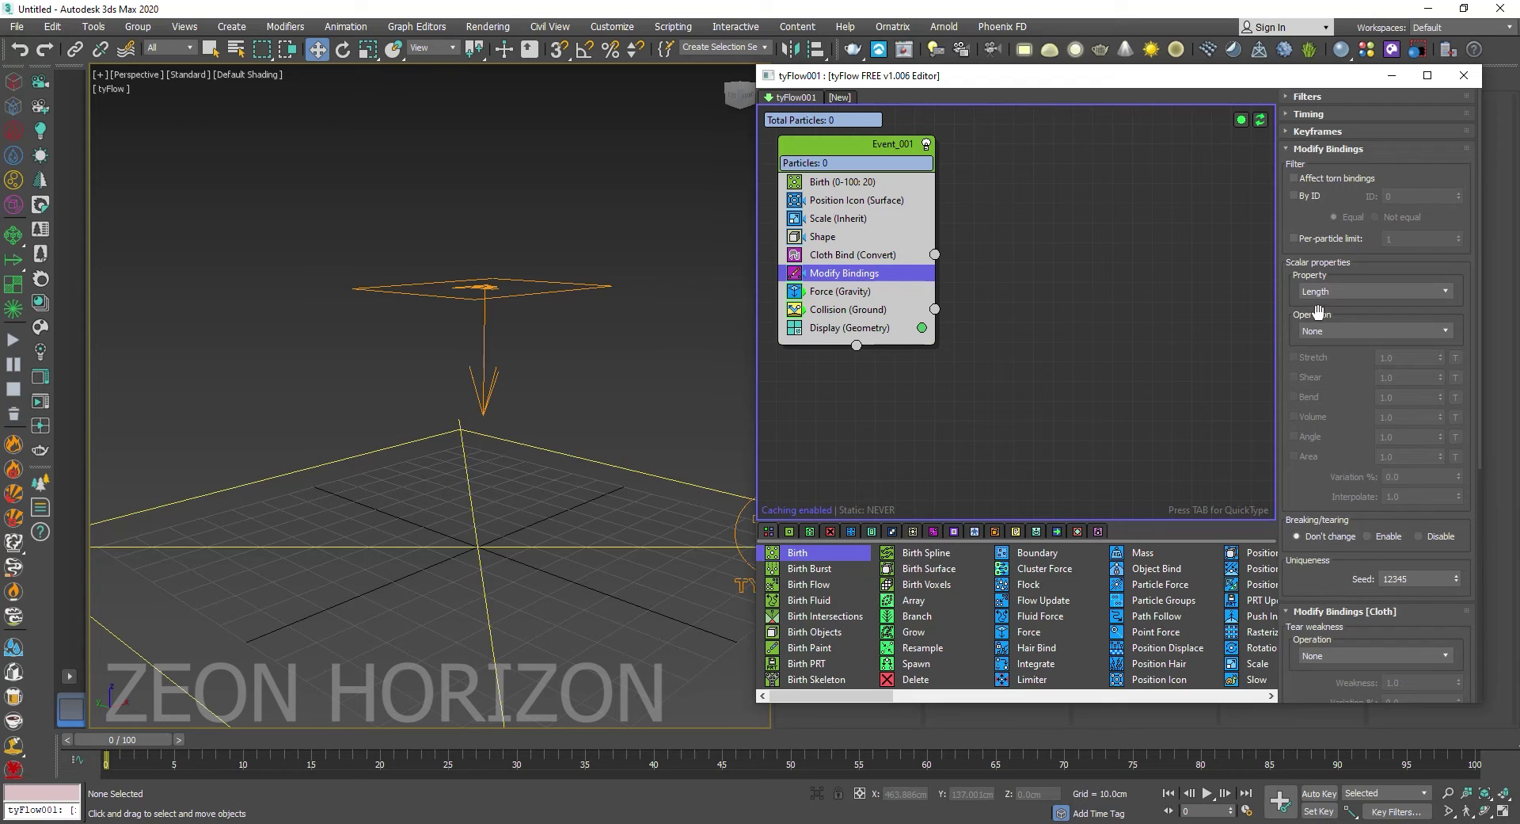
scroll(1319, 291, "down", 2)
scroll(1330, 206, "down", 2)
scroll(1340, 127, "down", 1)
left_click_drag(1327, 472, 1307, 350)
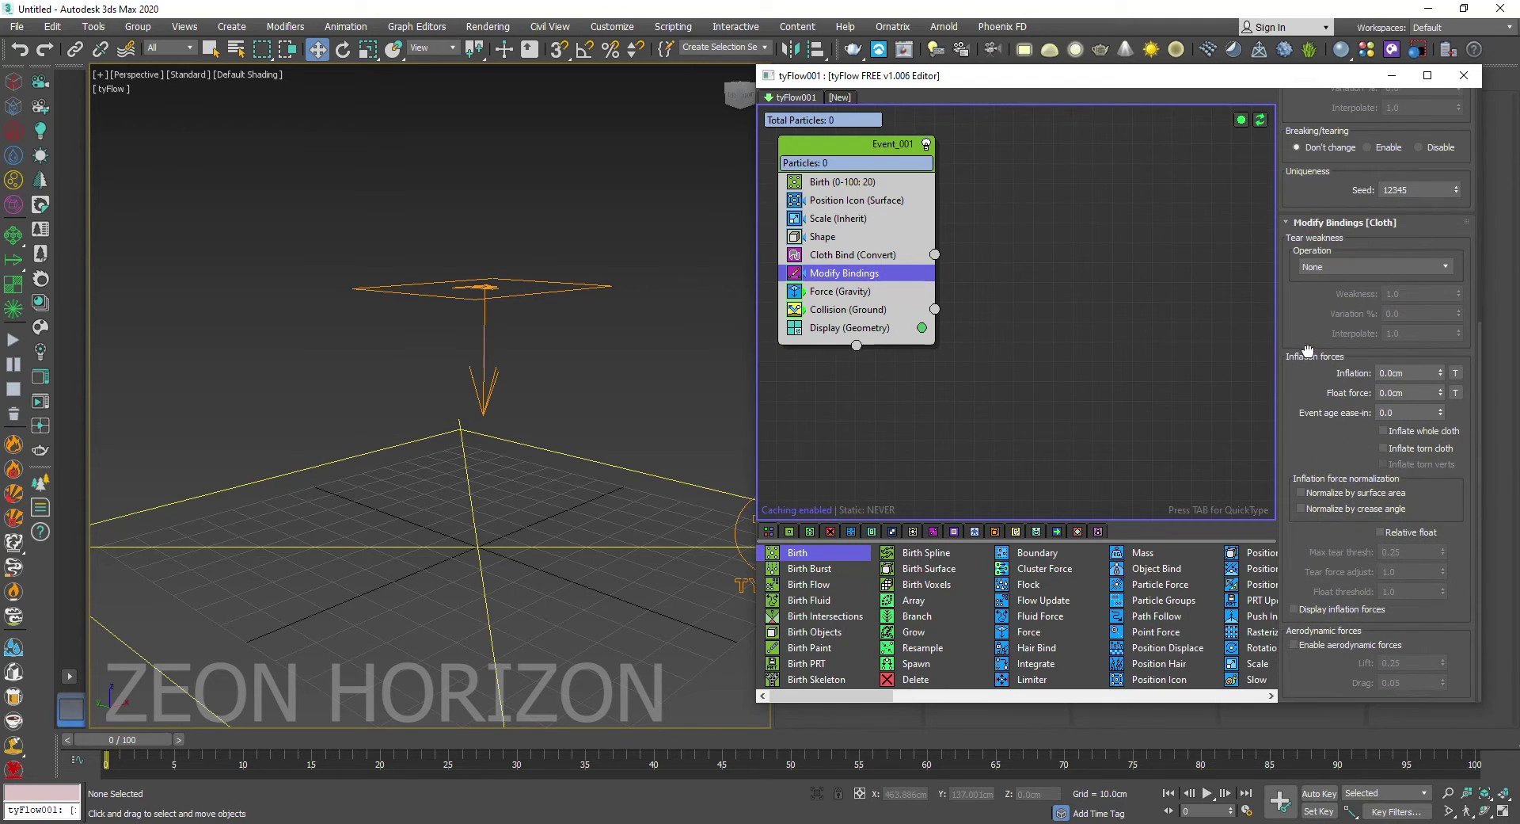
left_click(1391, 369)
type("3.5")
key("Return")
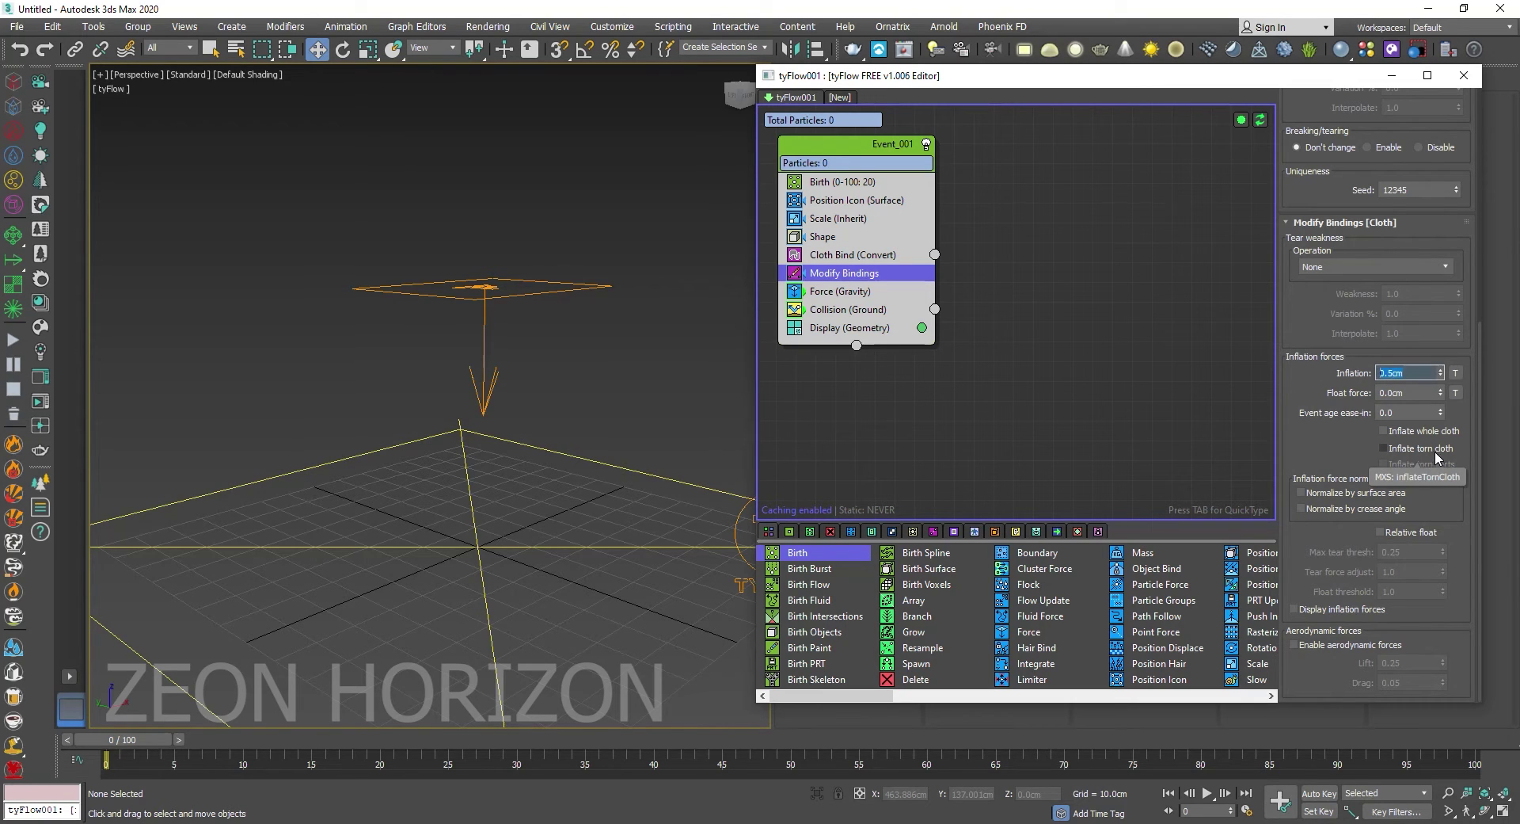
mouse_move(132, 744)
left_mouse_down()
mouse_move(861, 788)
mouse_move(4, 722)
left_mouse_up()
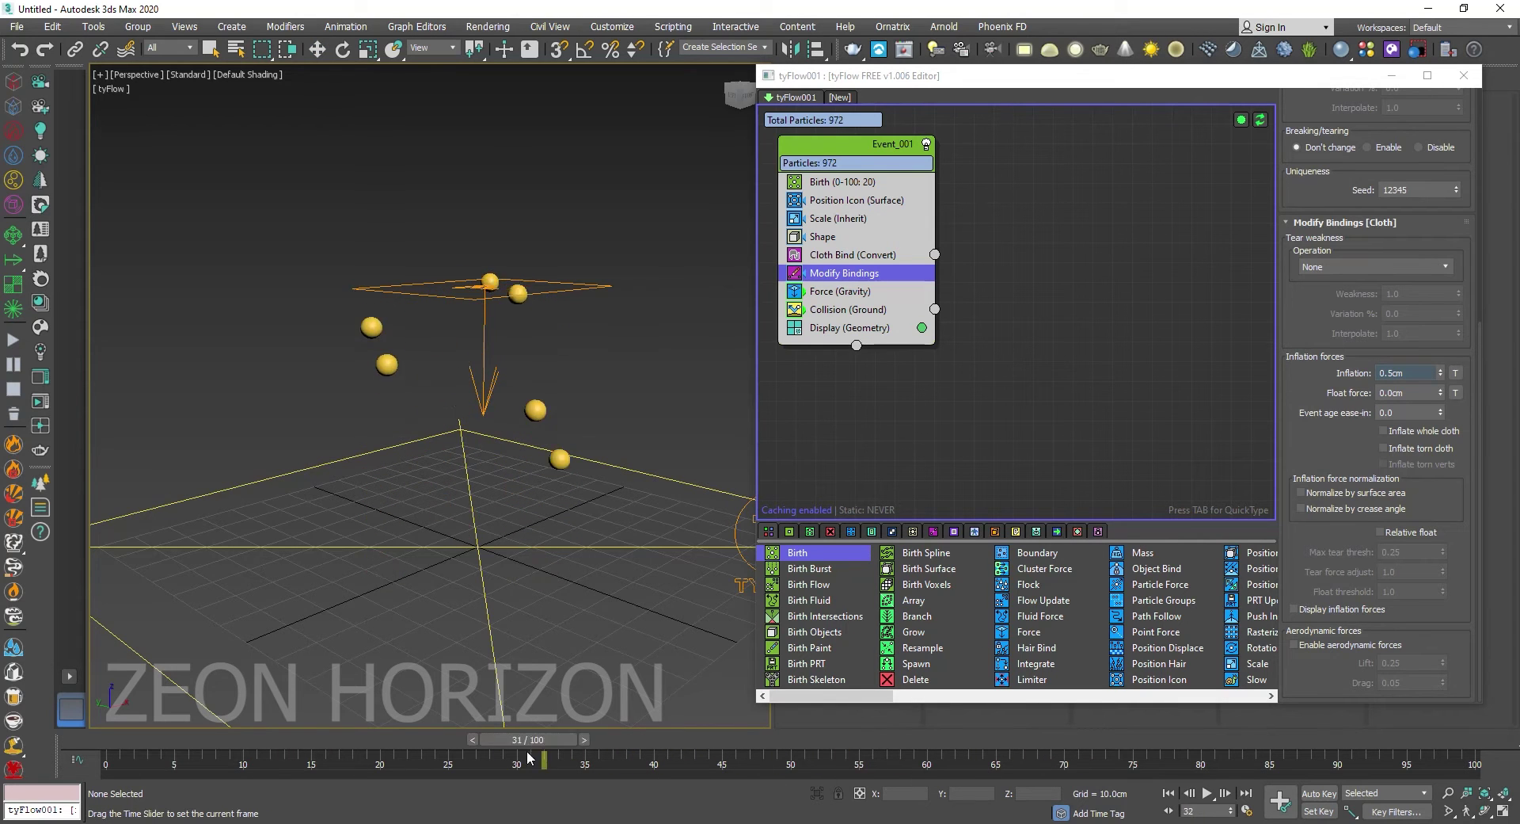
key("w")
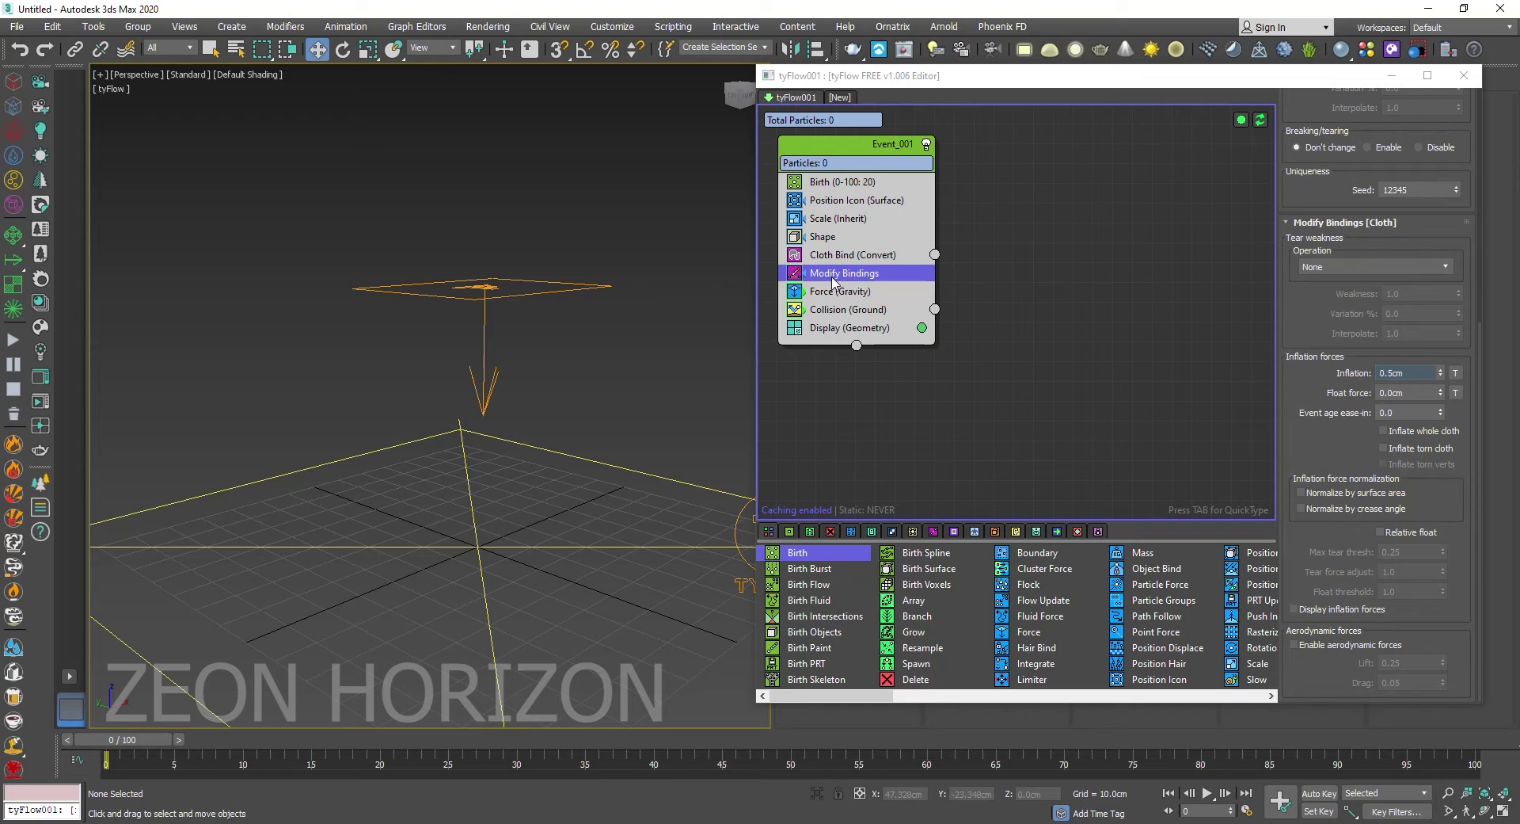
Set the Modify Bindings Timing to Continuous and preview the simulation partway
scroll(1307, 179, "up", 3)
scroll(1330, 151, "up", 2)
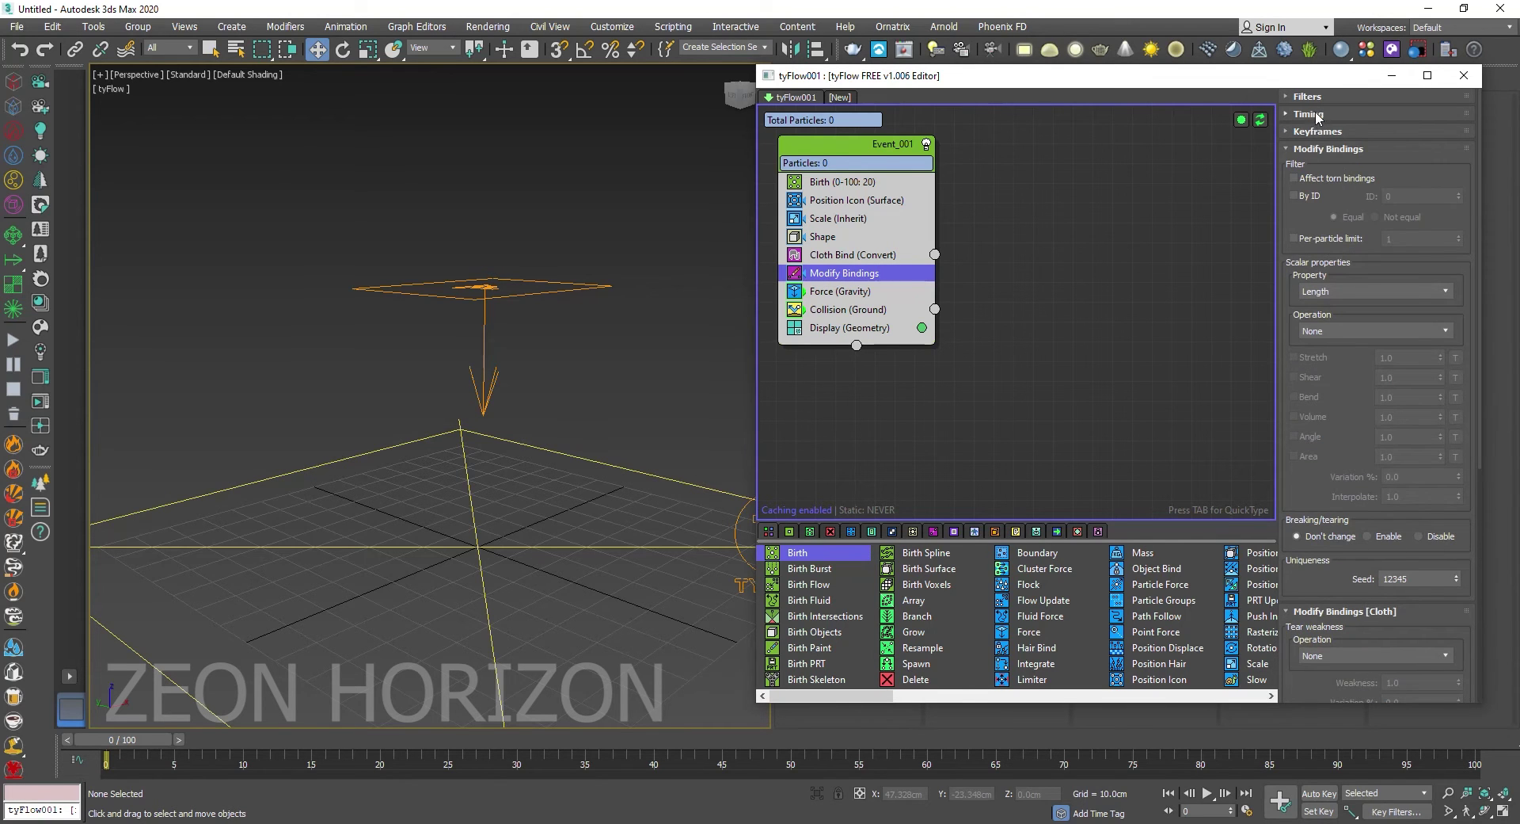
left_click(1317, 117)
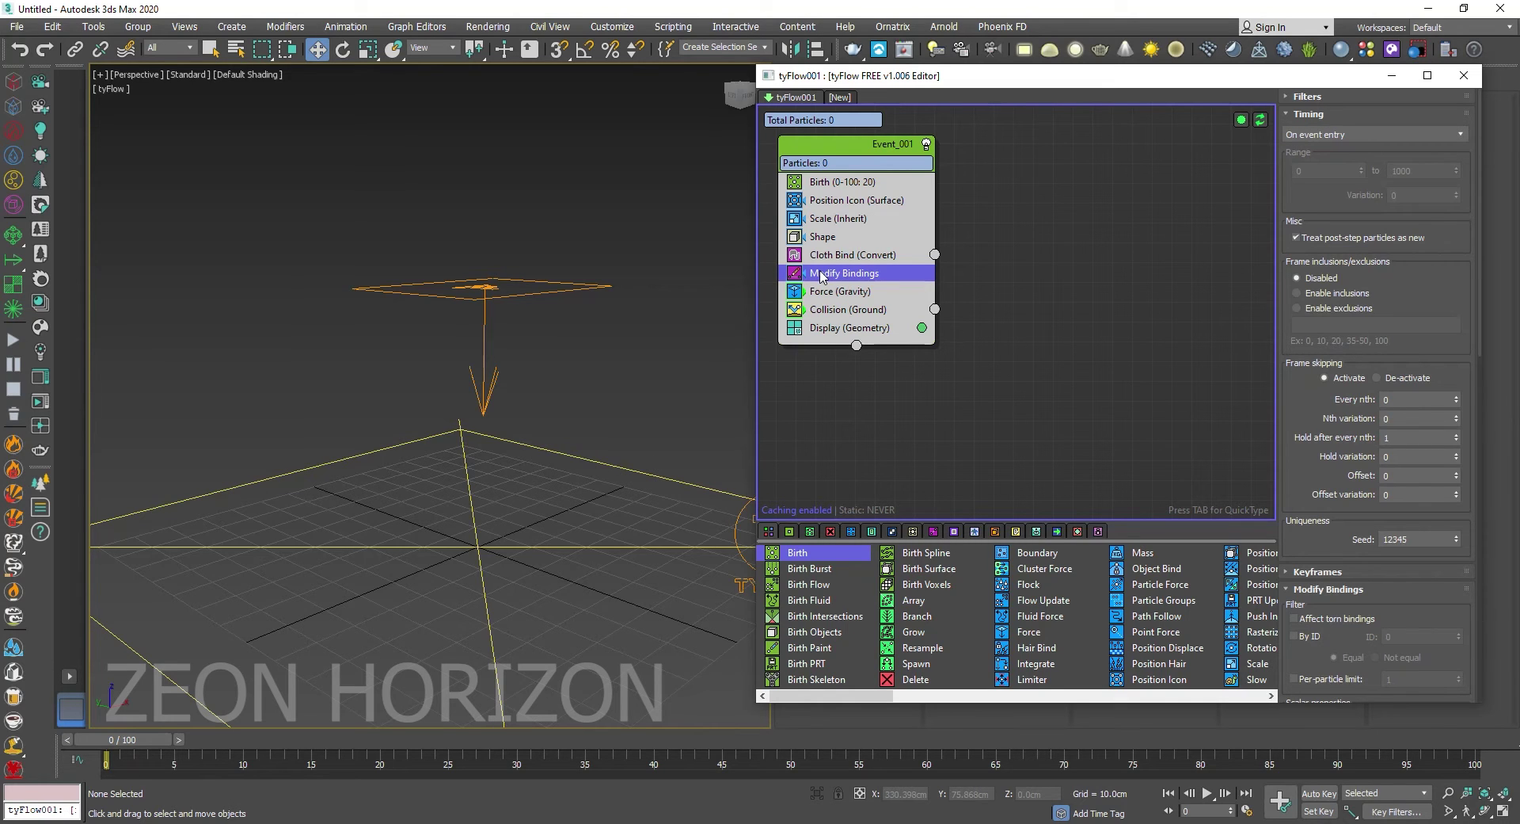
left_click(1419, 136)
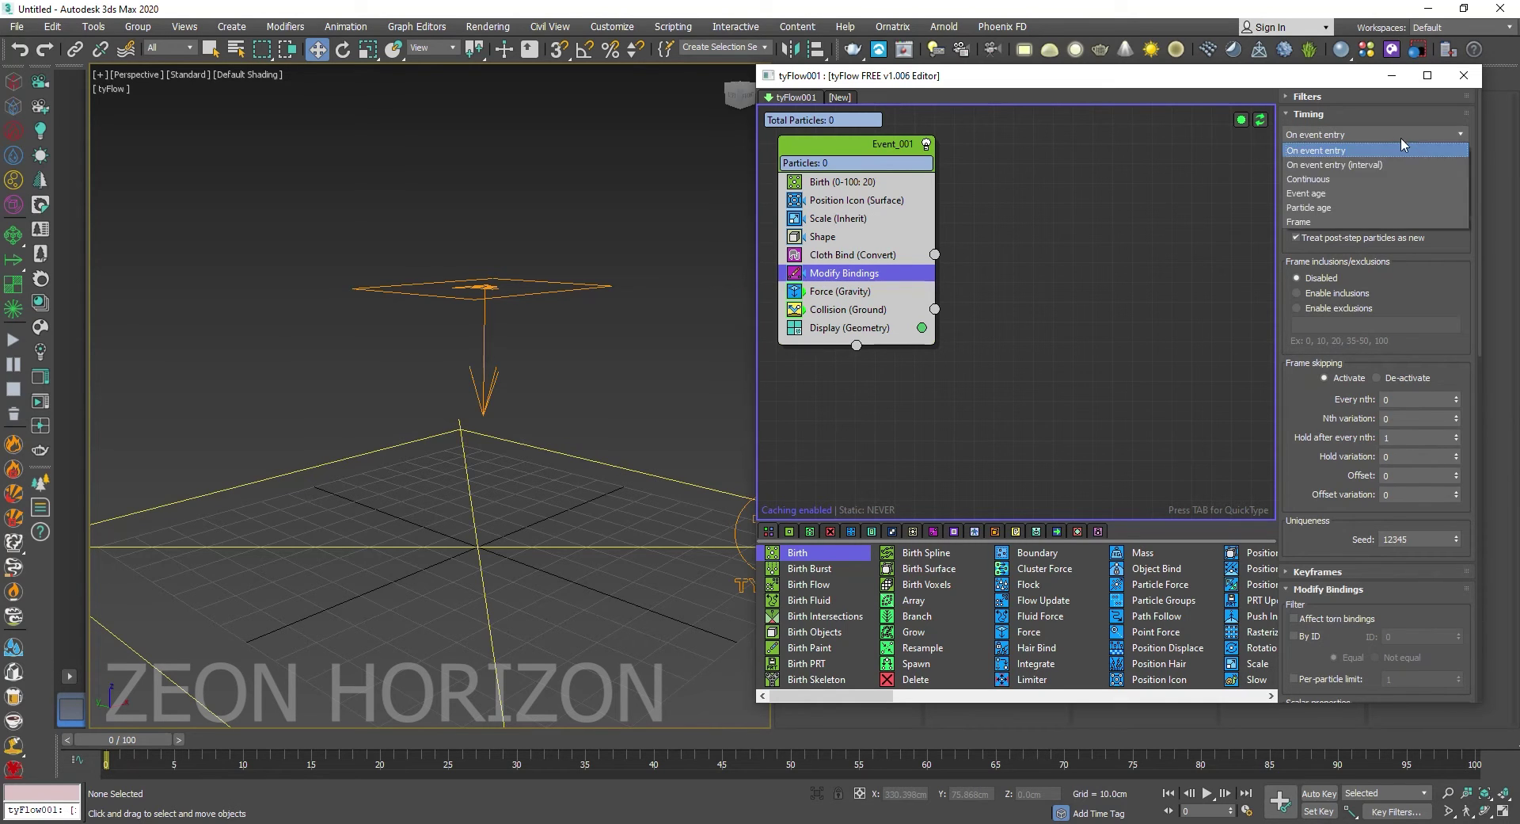
left_click(1318, 180)
mouse_move(150, 743)
left_mouse_down()
mouse_move(1098, 752)
mouse_move(311, 767)
mouse_move(1132, 767)
mouse_move(106, 766)
left_mouse_up()
Raise the cloth Inflation to 1.0cm and preview the inflated spheres falling
left_click_drag(1359, 438, 1370, 277)
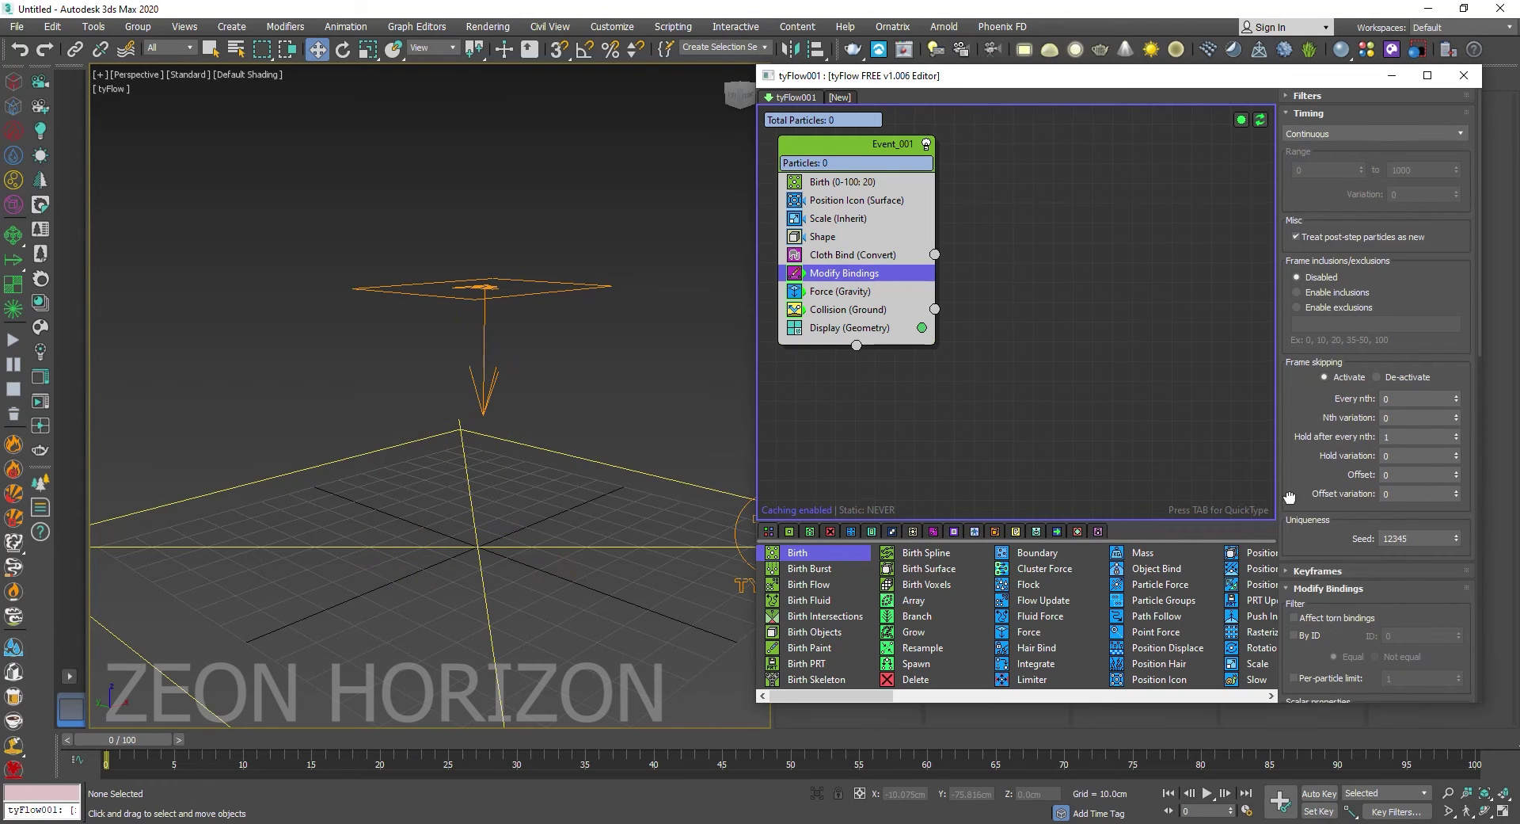
left_click(1394, 569)
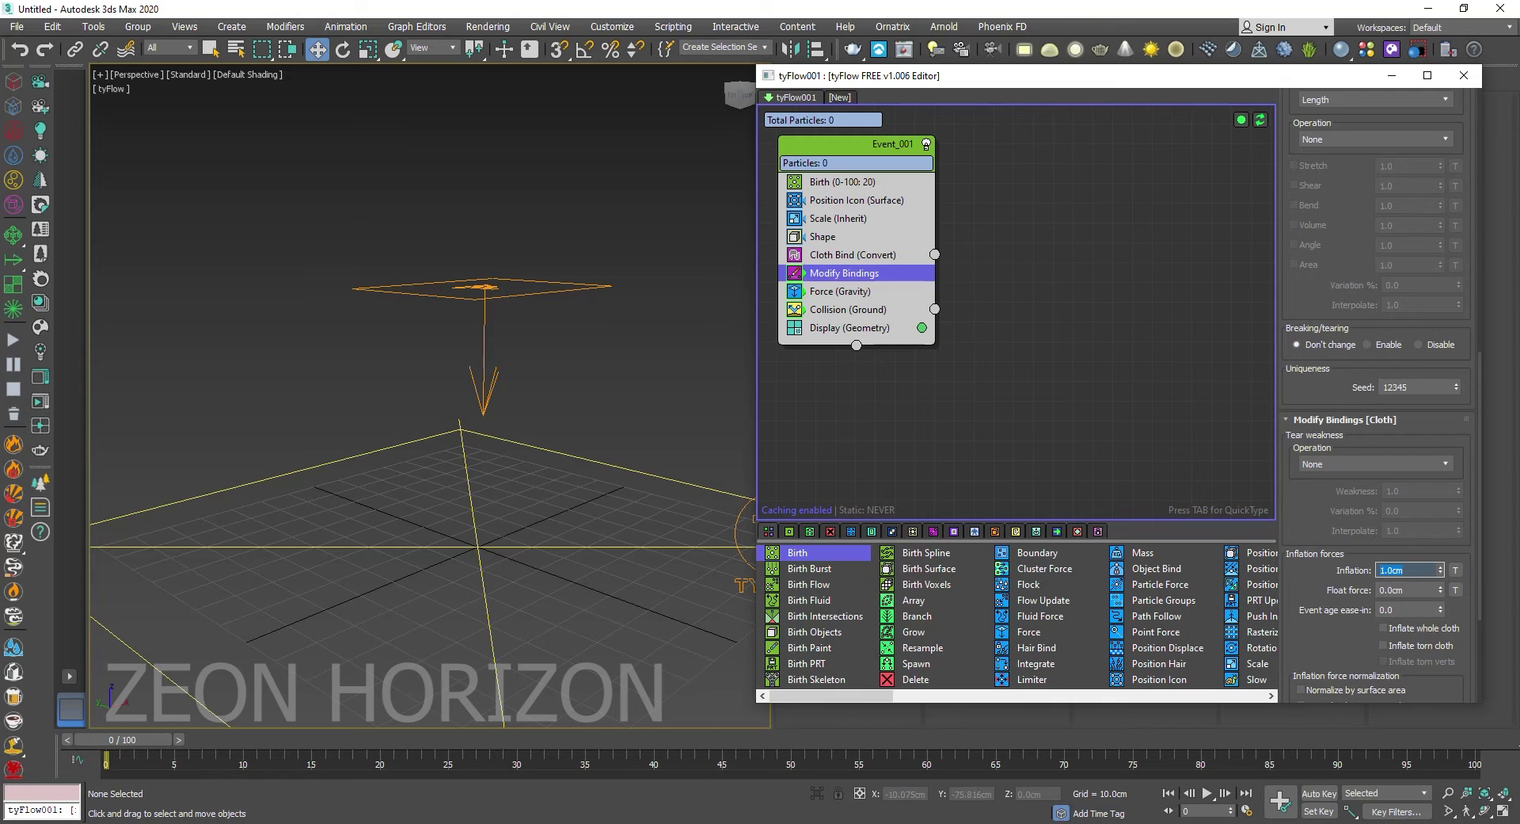
mouse_move(120, 752)
left_mouse_down()
mouse_move(990, 768)
mouse_move(106, 760)
left_mouse_up()
Minimize the tyFlow editor, select tyFlow001 and review its general time step settings
key("w")
left_click(1392, 76)
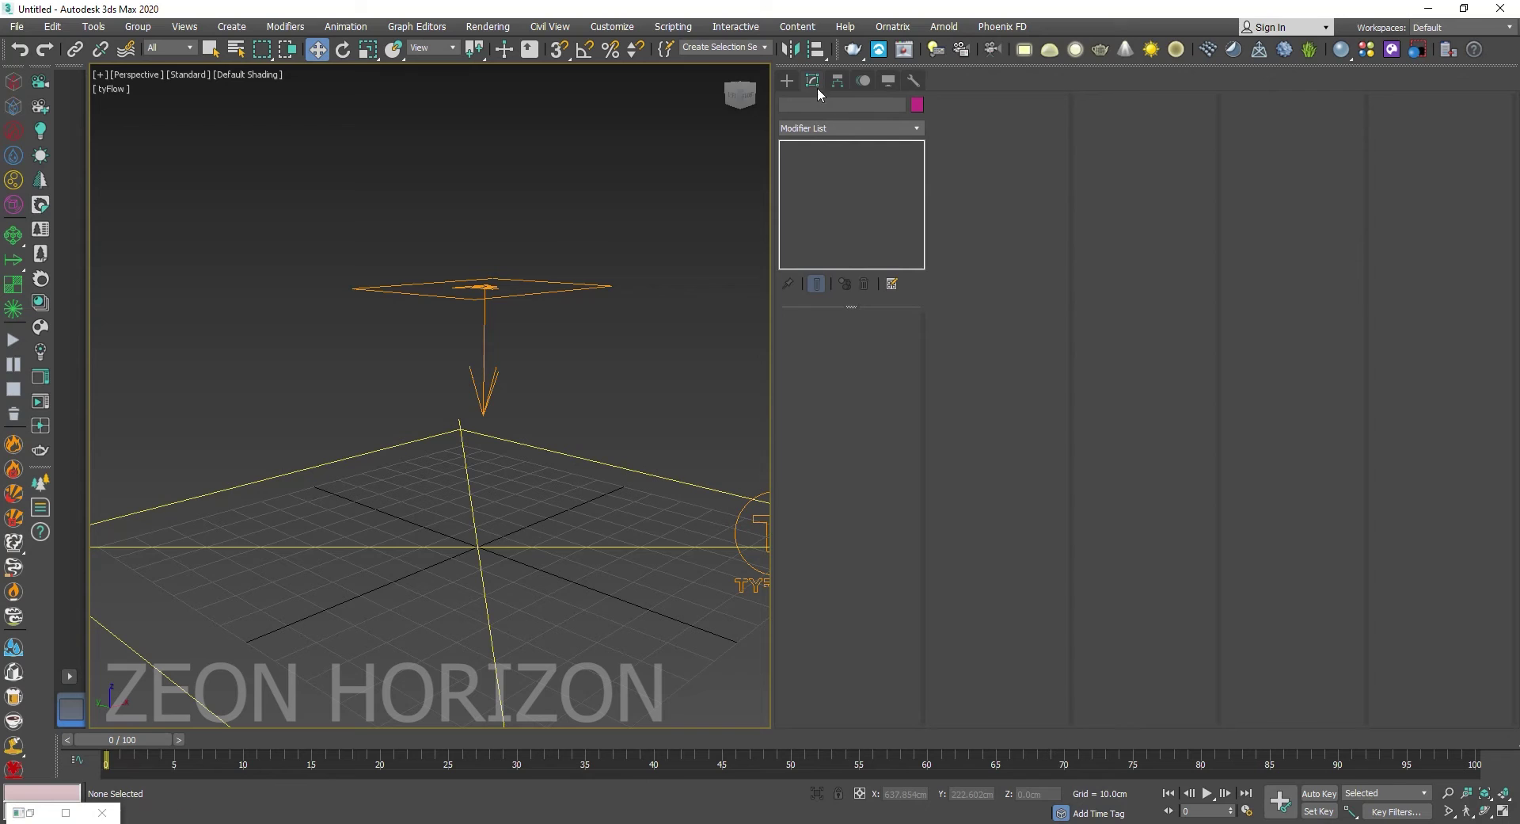
left_click(502, 289)
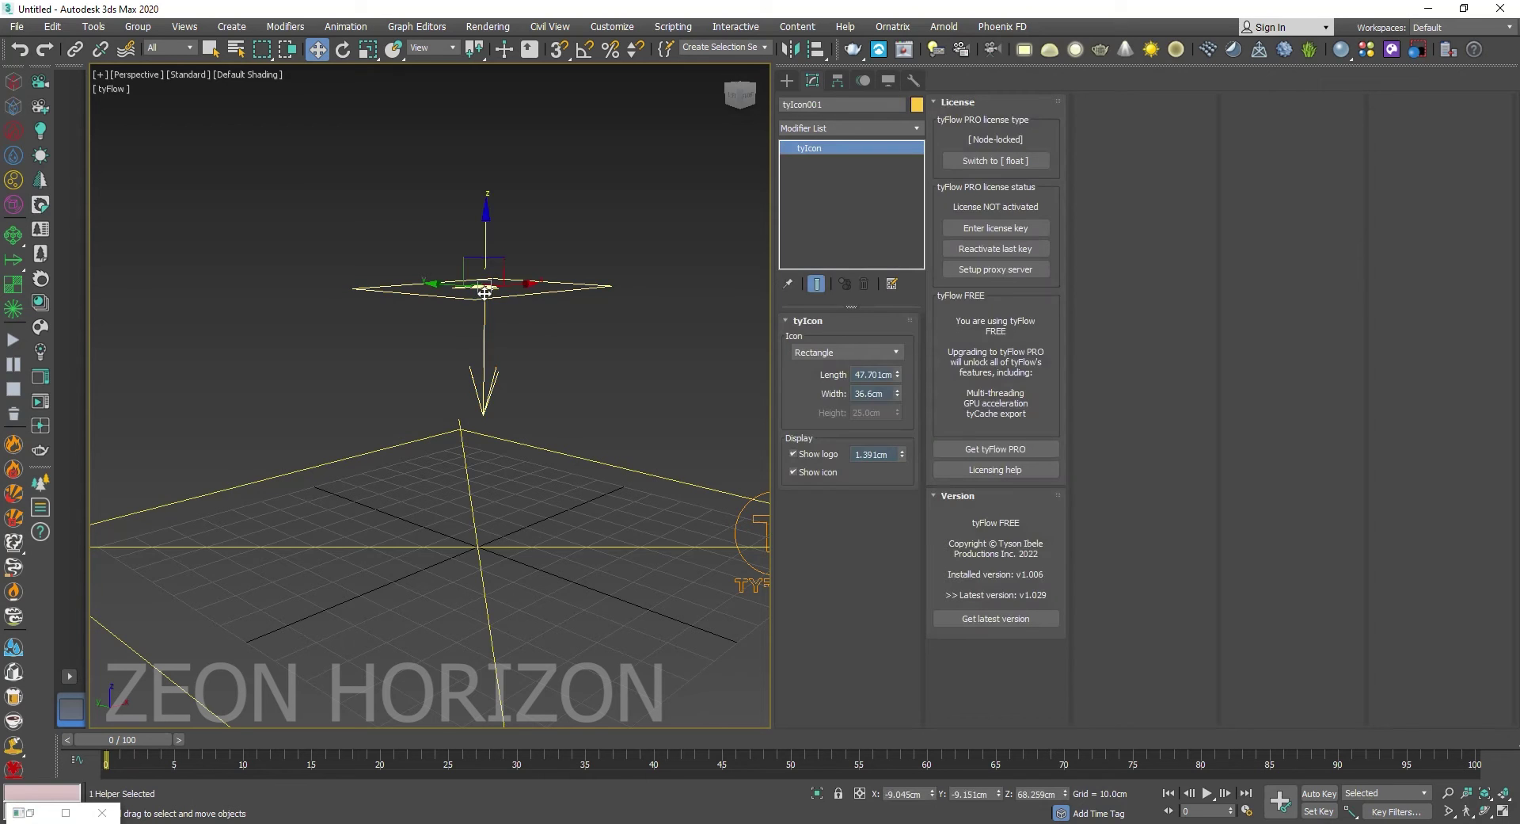
left_click(671, 320)
left_click(756, 538)
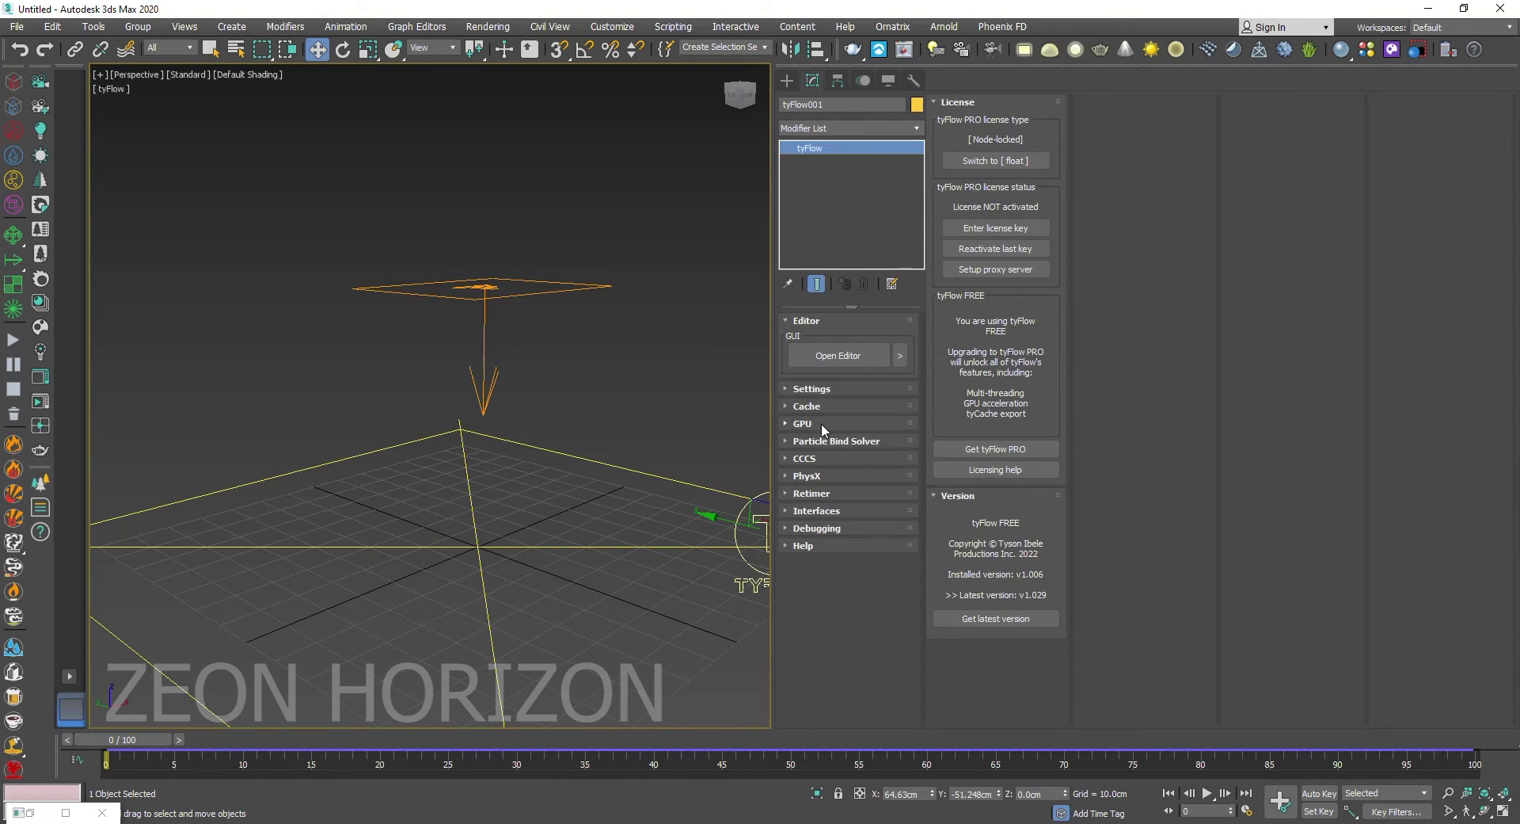
left_click(811, 389)
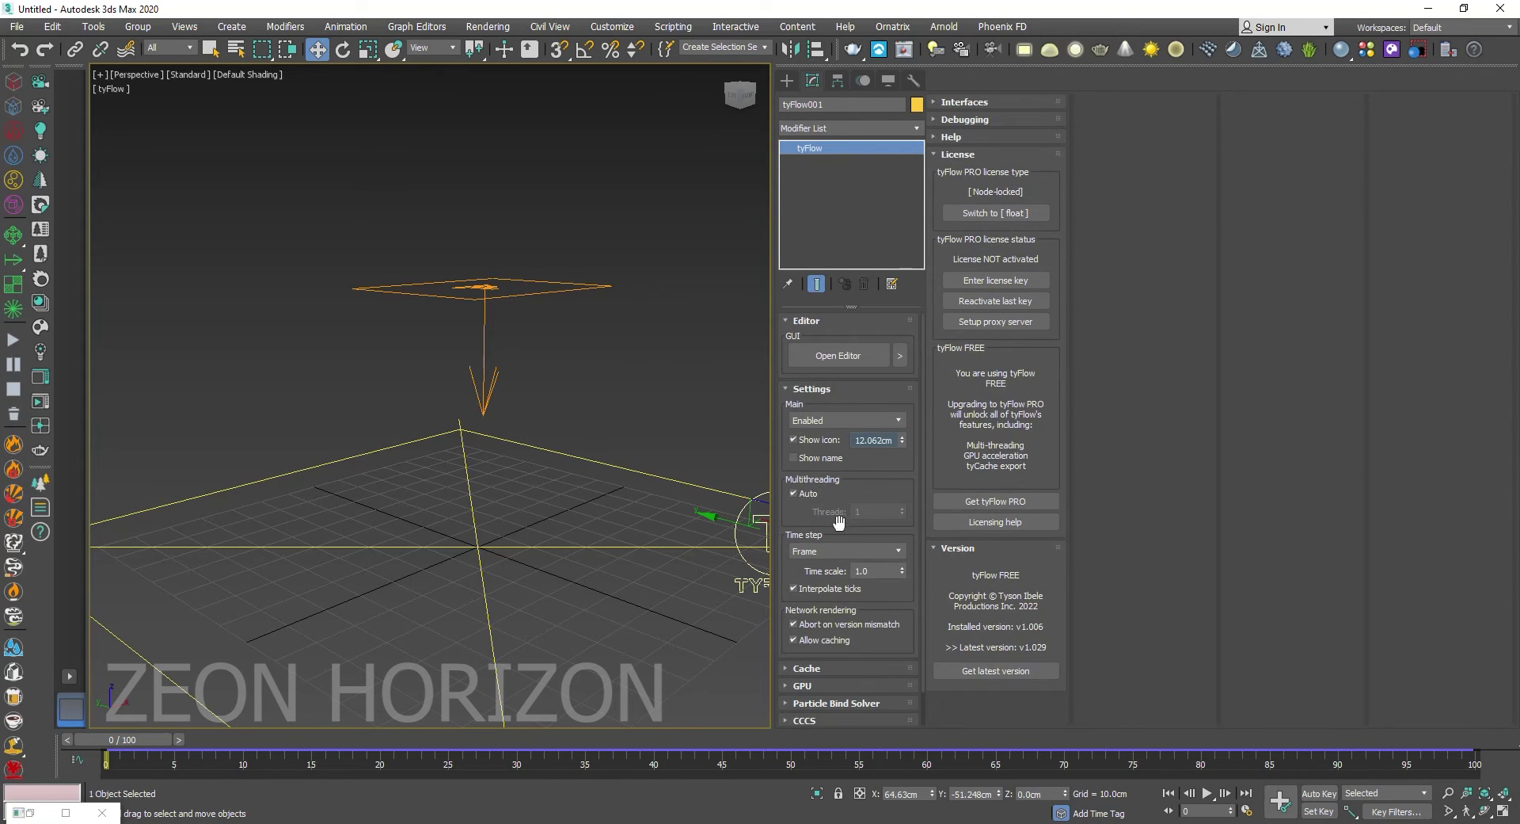
left_click(833, 549)
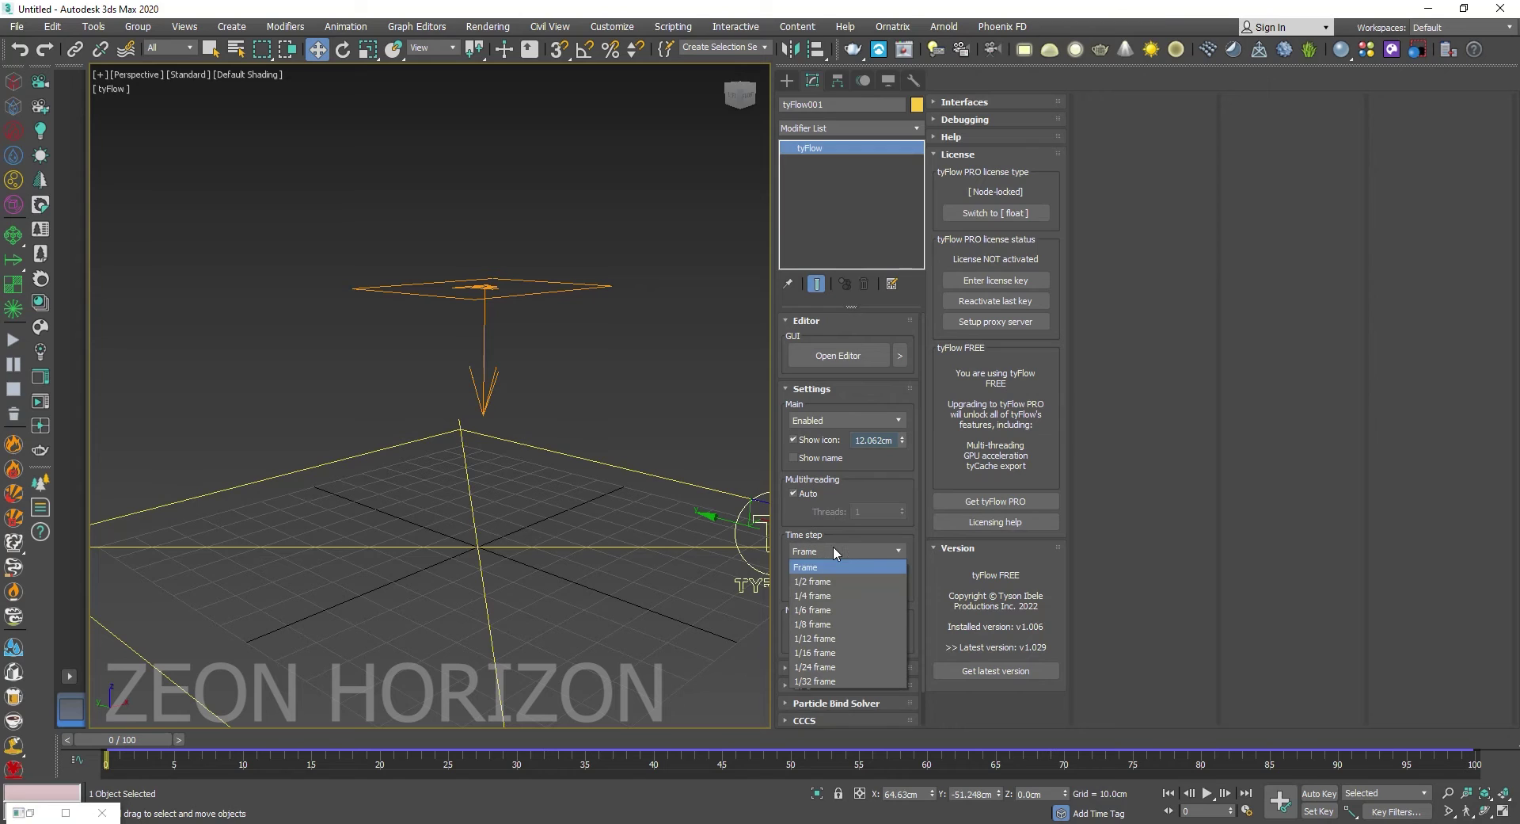
left_click(825, 612)
left_click(823, 388)
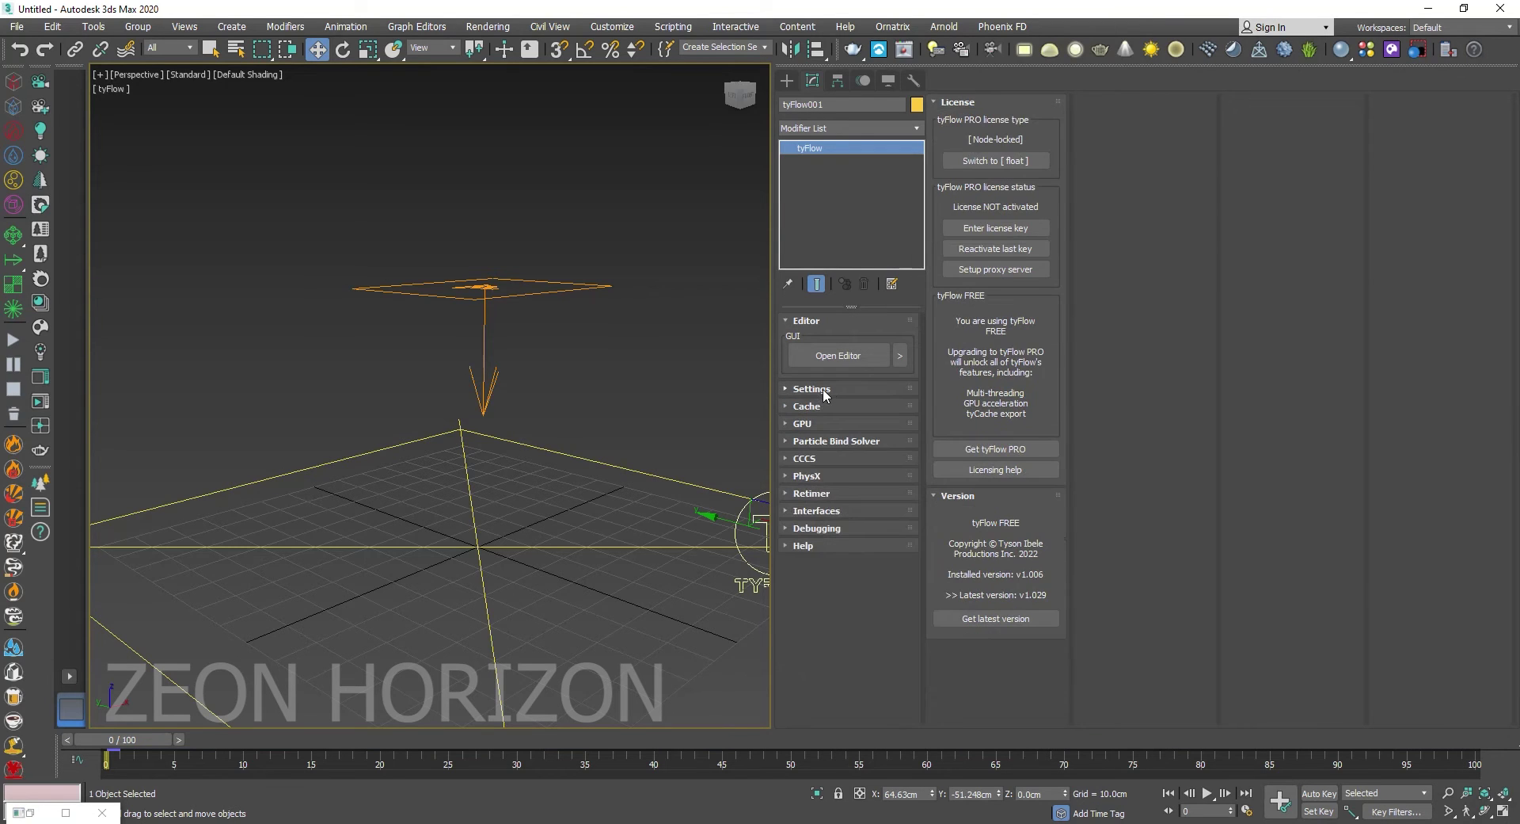
Set the Particle Bind Solver Steps to 20
left_click(805, 442)
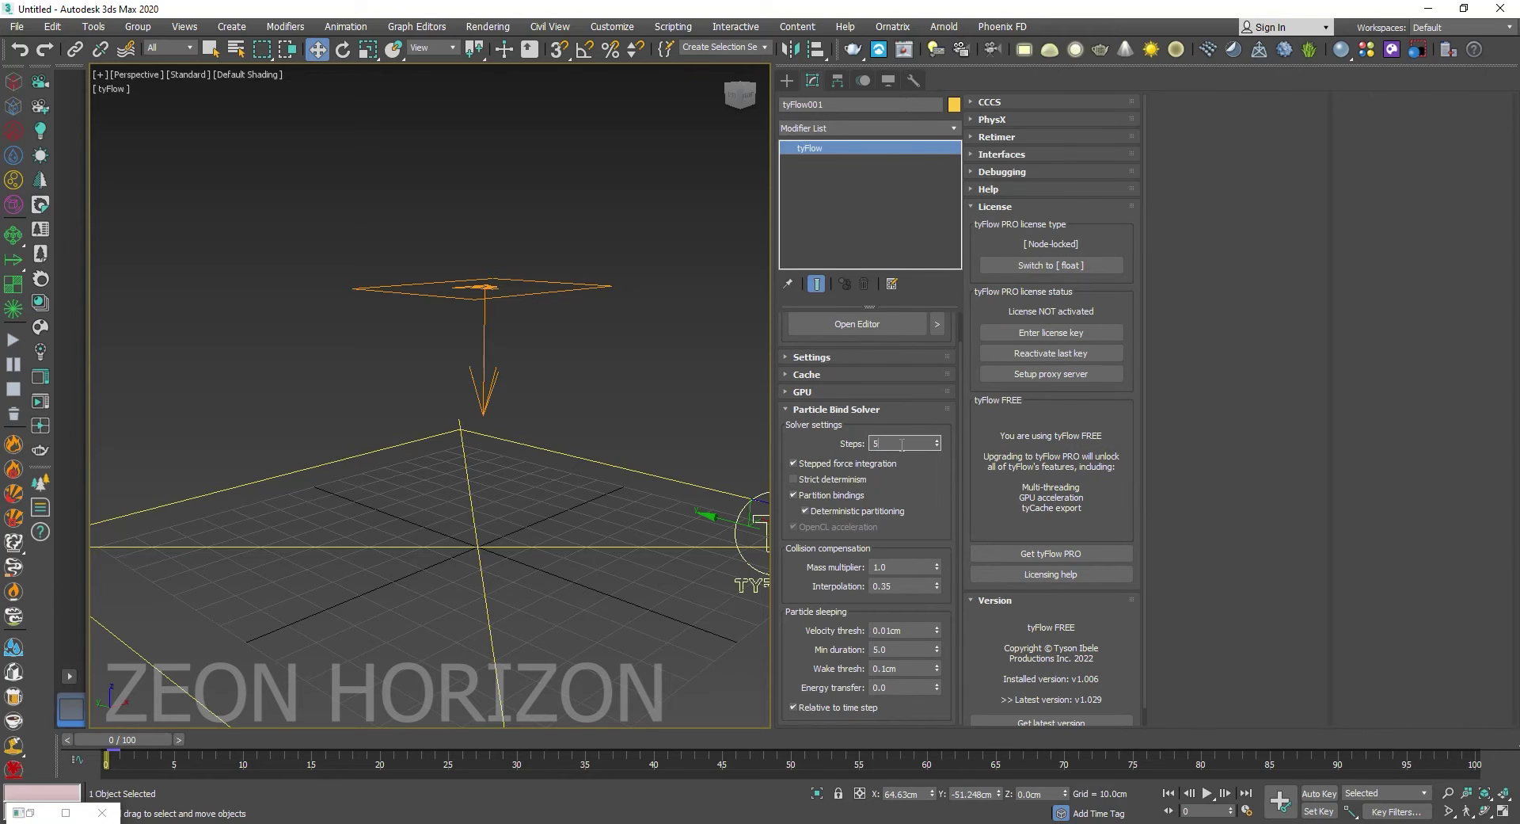
type("0")
key("Return")
left_click_drag(771, 460, 825, 467)
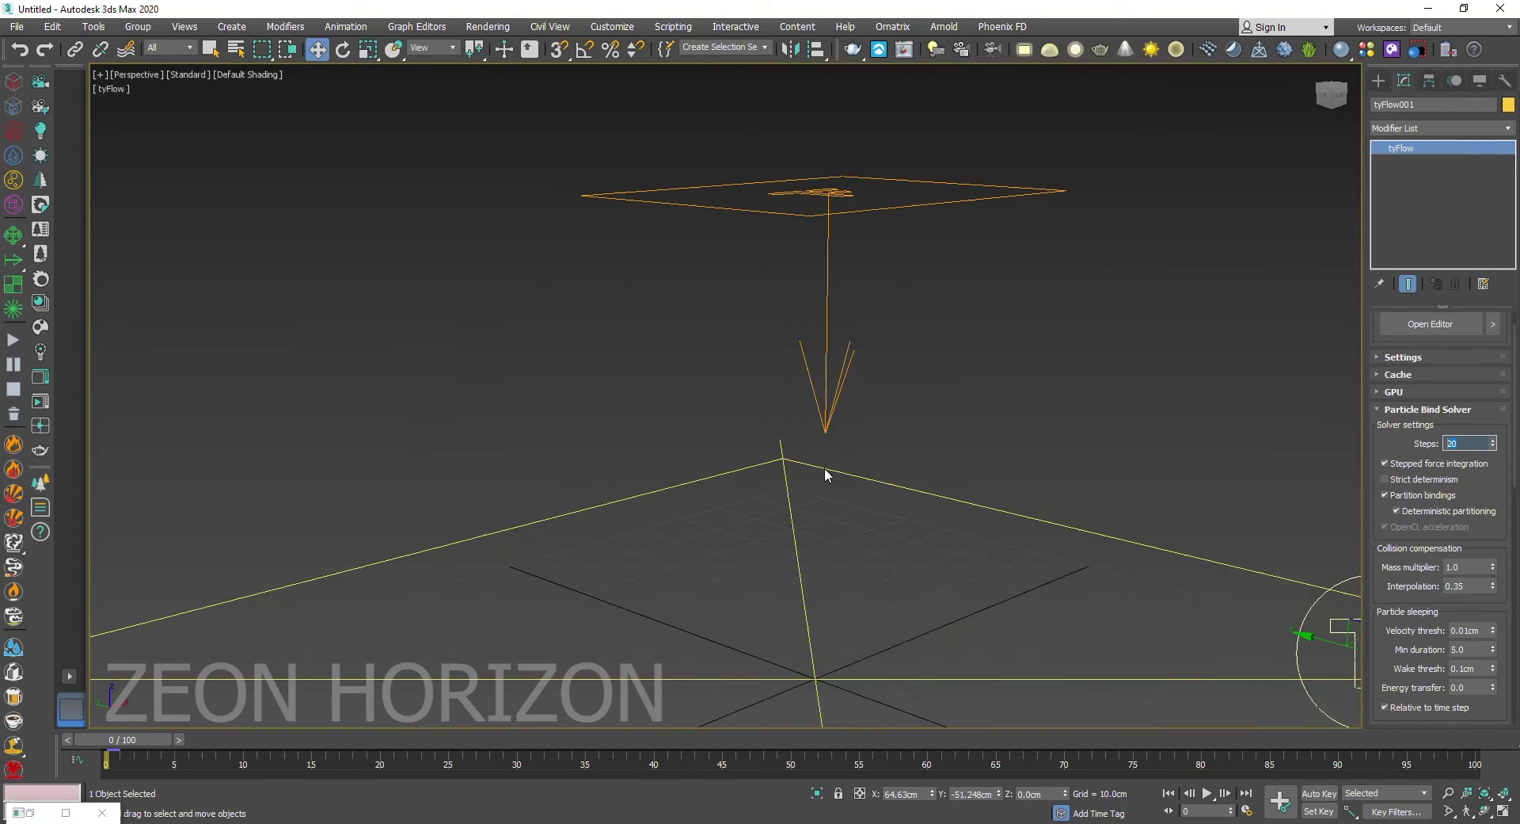
mouse_move(125, 744)
left_mouse_down()
mouse_move(737, 772)
mouse_move(1493, 766)
left_mouse_up()
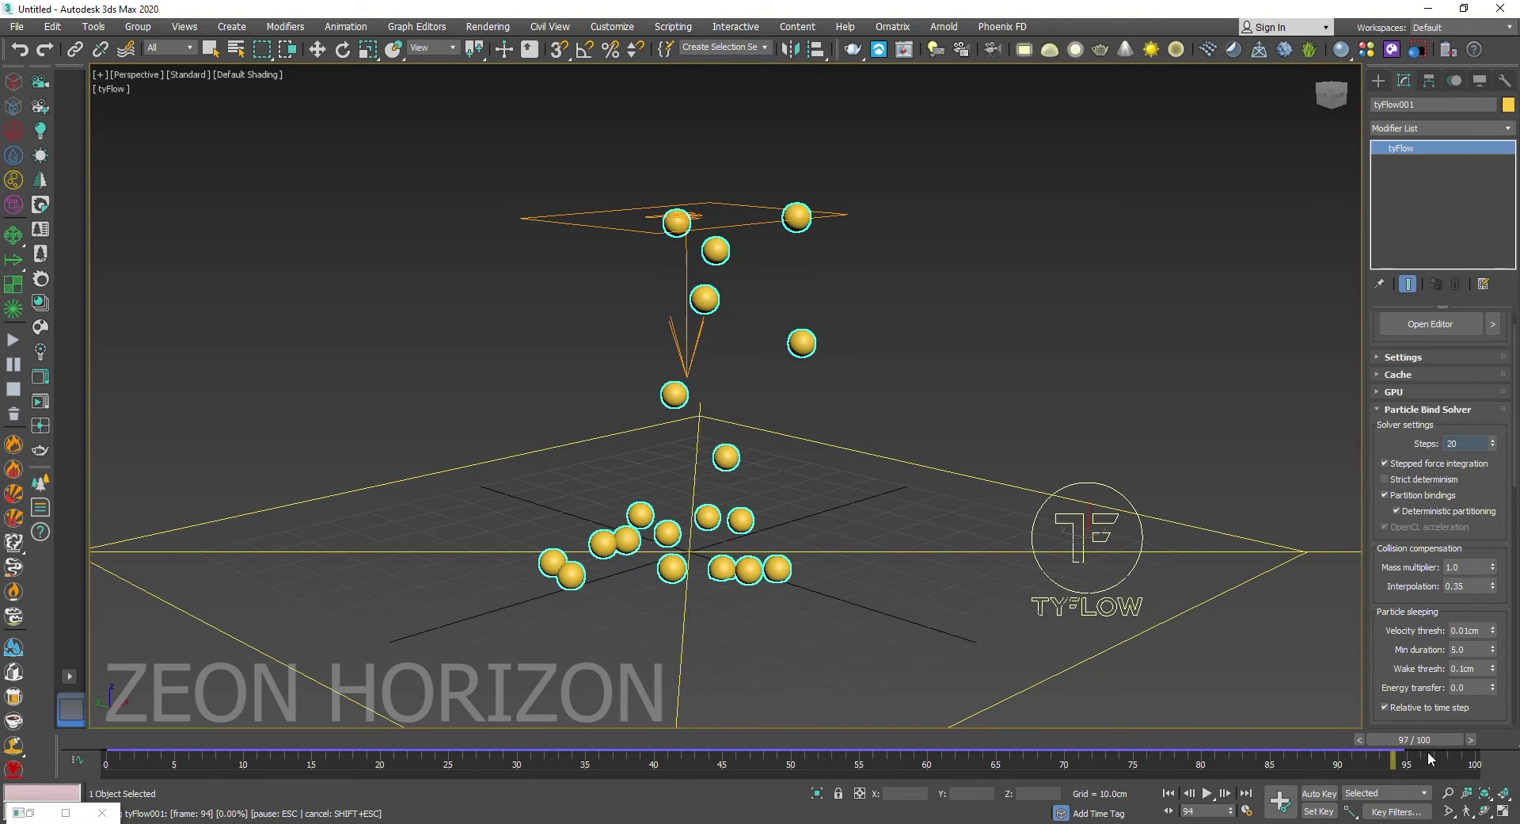
mouse_move(1493, 766)
left_mouse_down()
mouse_move(222, 767)
mouse_move(1339, 766)
left_mouse_up()
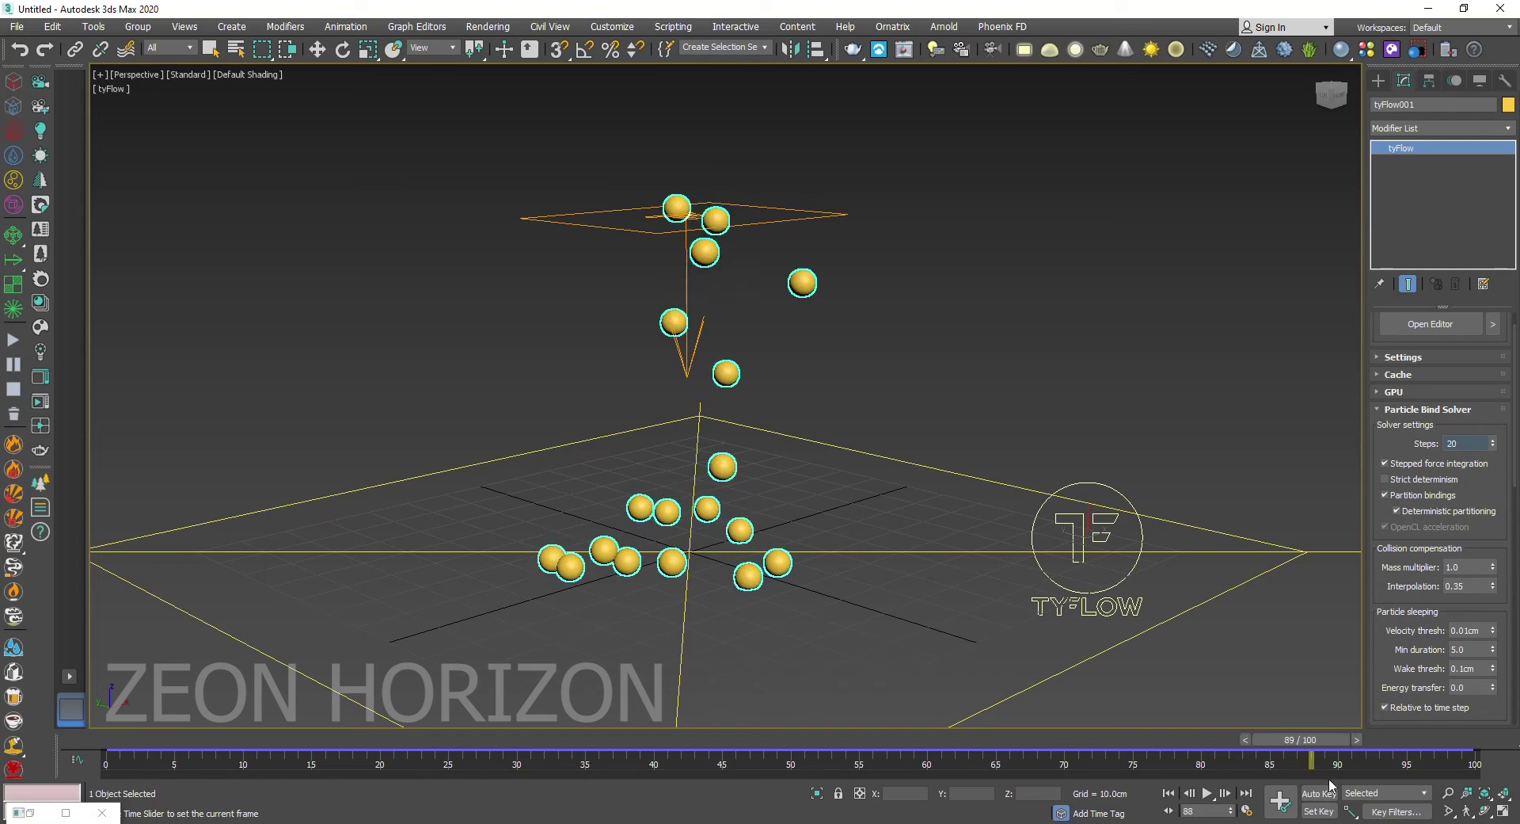
key("Home")
key("w")
mouse_move(577, 376)
middle_mouse_down("alt")
mouse_move(655, 427)
mouse_move(546, 257)
middle_mouse_up("alt")
left_click(657, 313)
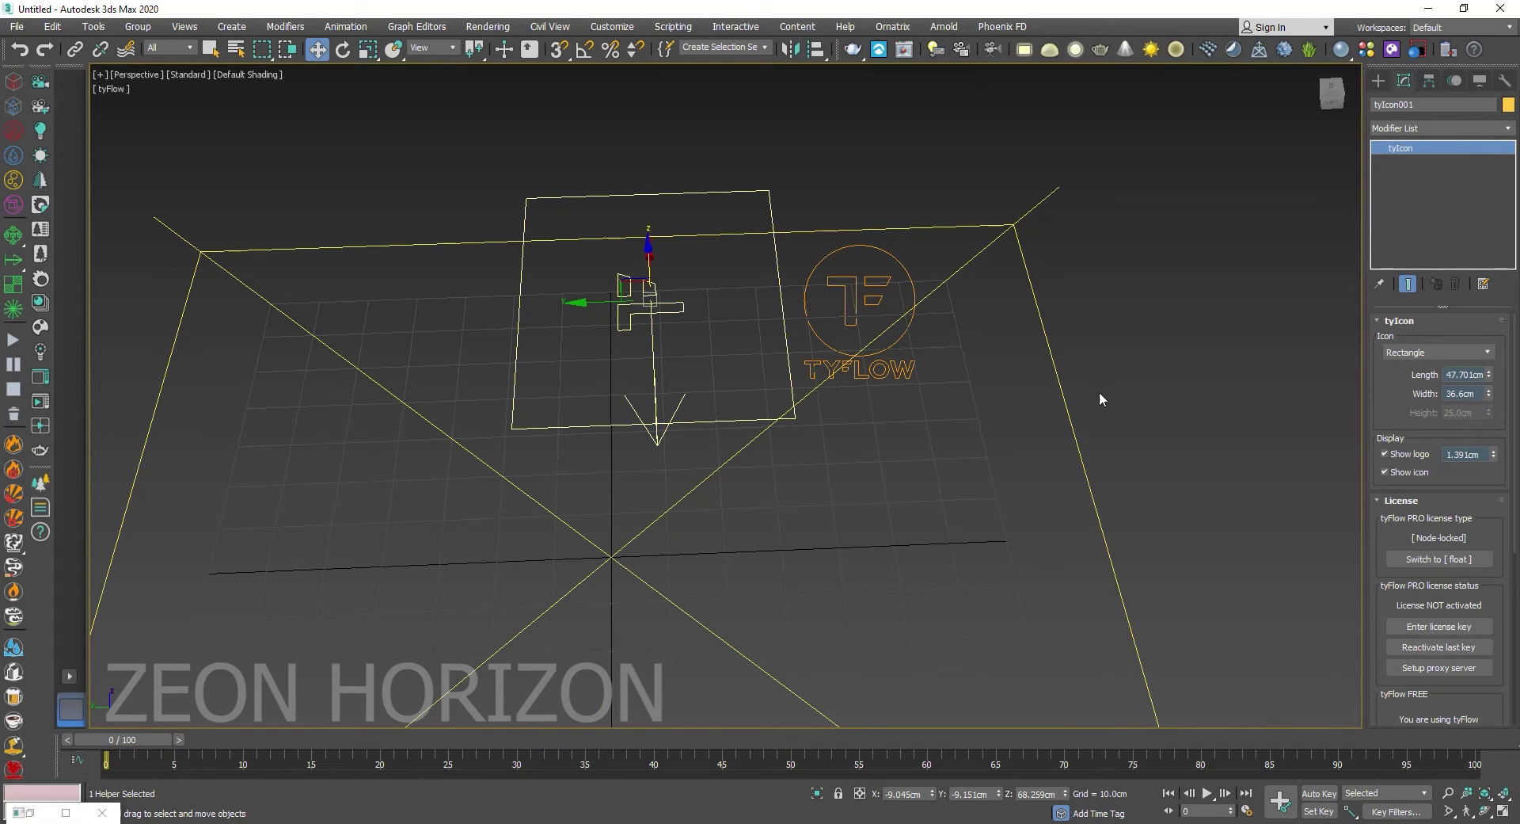
Narrow the tyIcon emitter Width to about 7.1cm and orbit to a lower angle
mouse_move(1492, 396)
left_mouse_down()
mouse_move(1516, 596)
mouse_move(802, 516)
left_mouse_up()
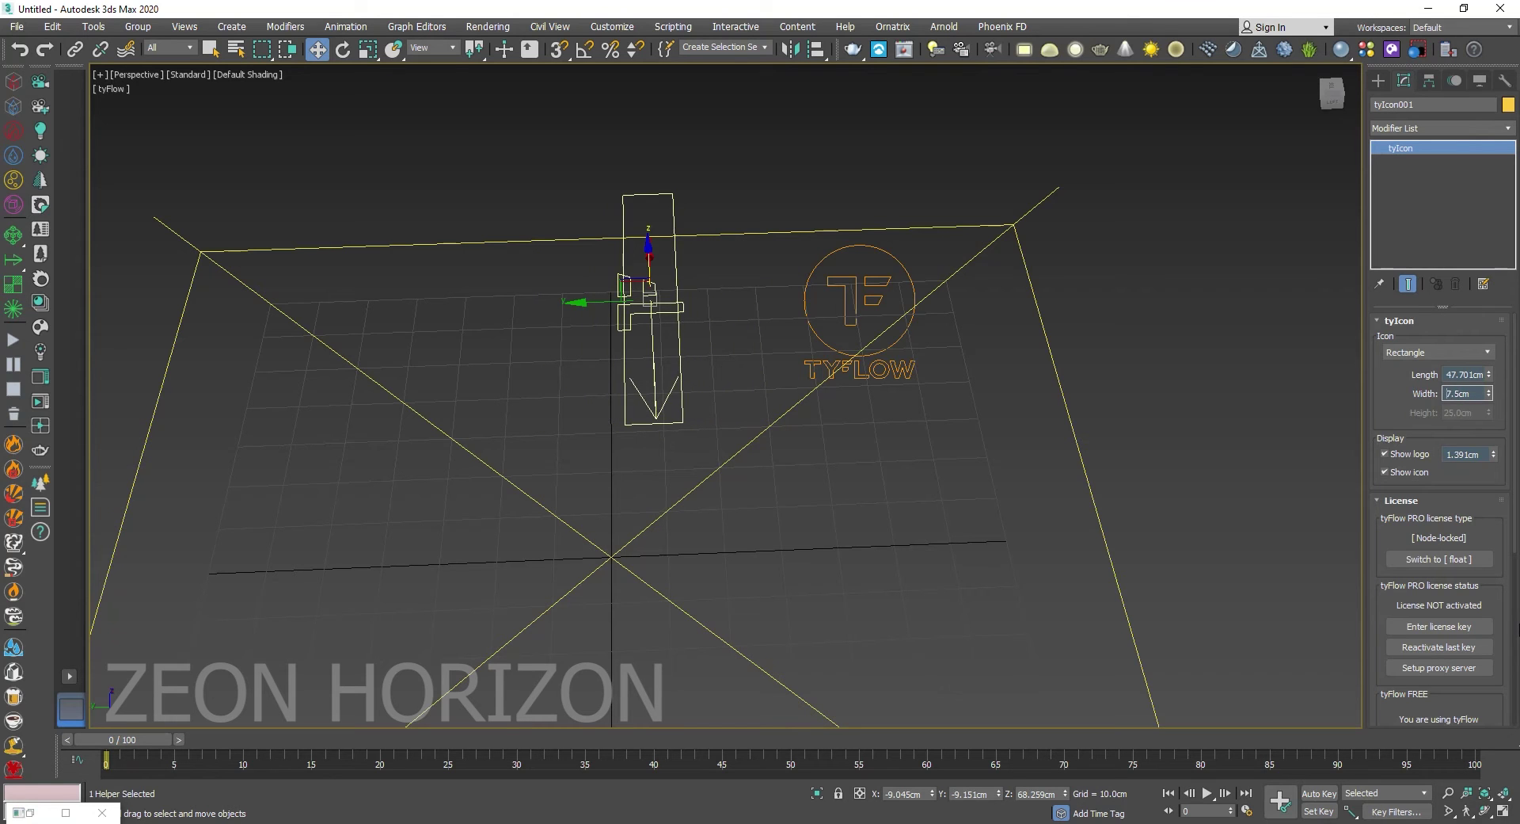
mouse_move(713, 408)
middle_mouse_down("alt")
mouse_move(553, 380)
mouse_move(739, 343)
mouse_move(695, 298)
middle_mouse_up("alt")
Set Scale (Inherit) to 800% on X, Y and Z, then minimize the editor and preview
left_click(40, 806)
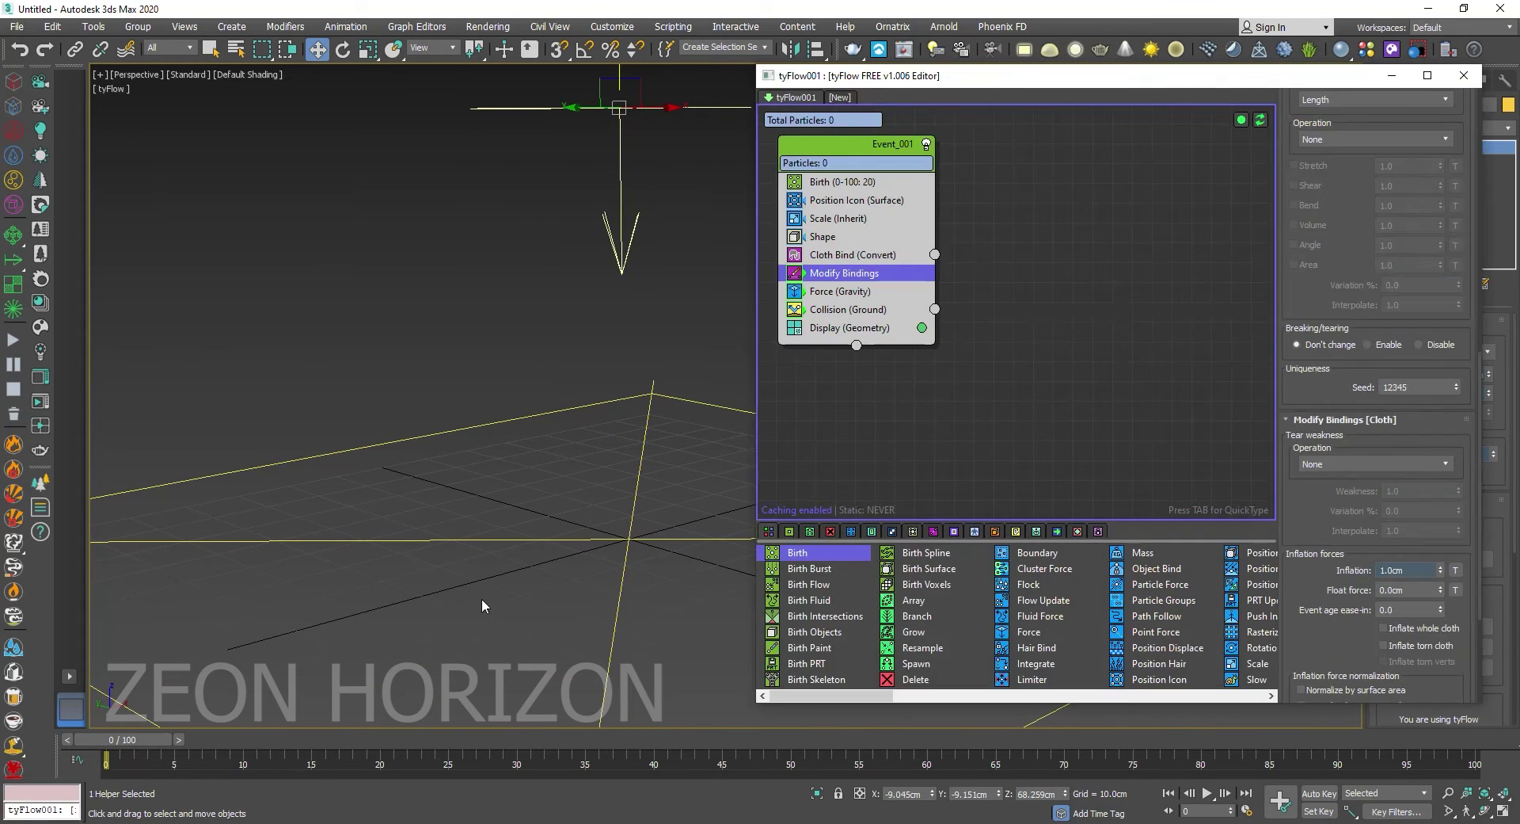
left_click(850, 223)
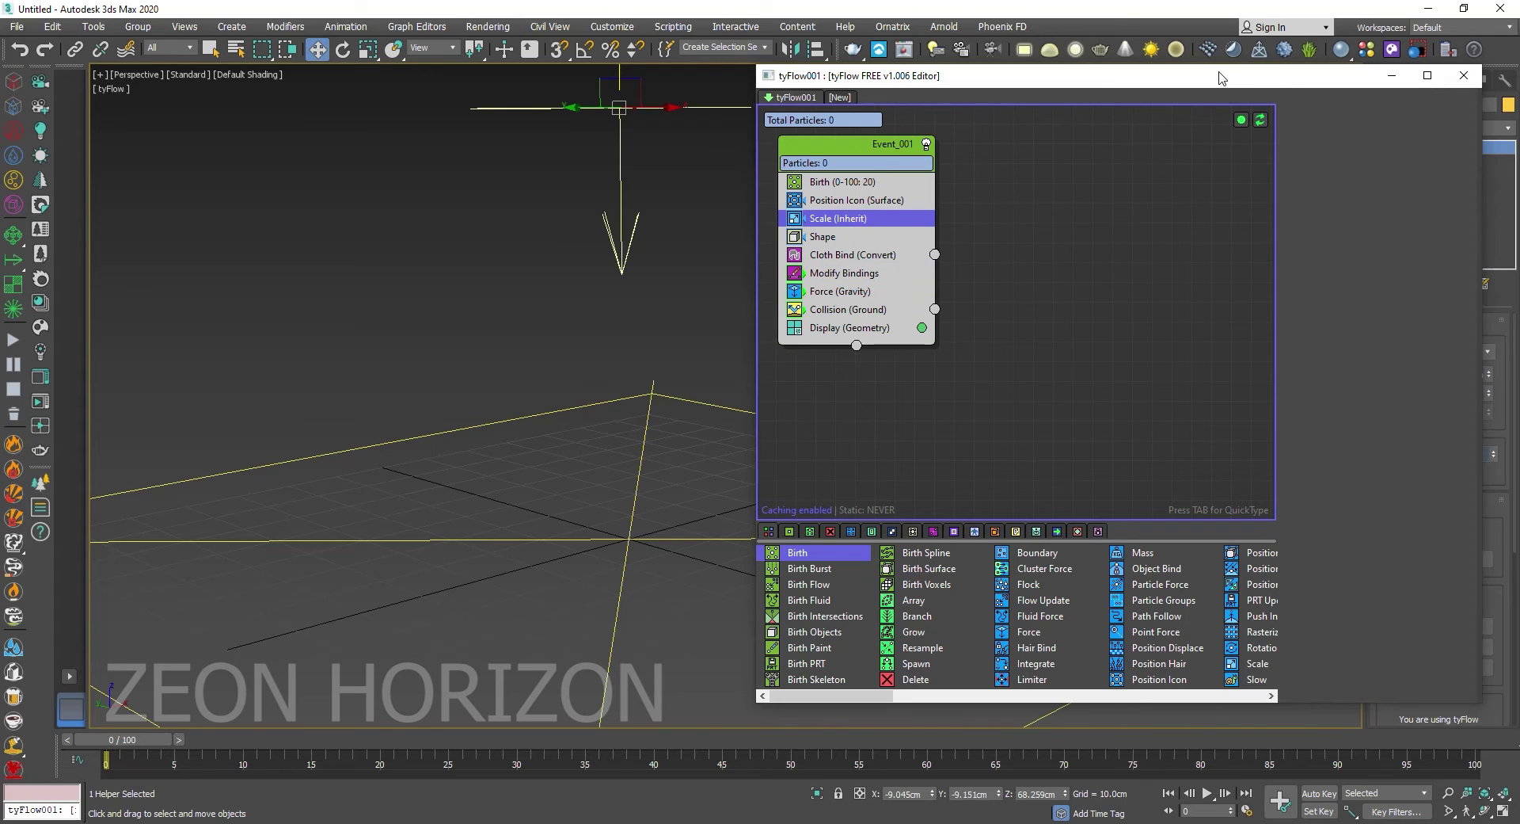
left_click_drag(1218, 64, 1223, 61)
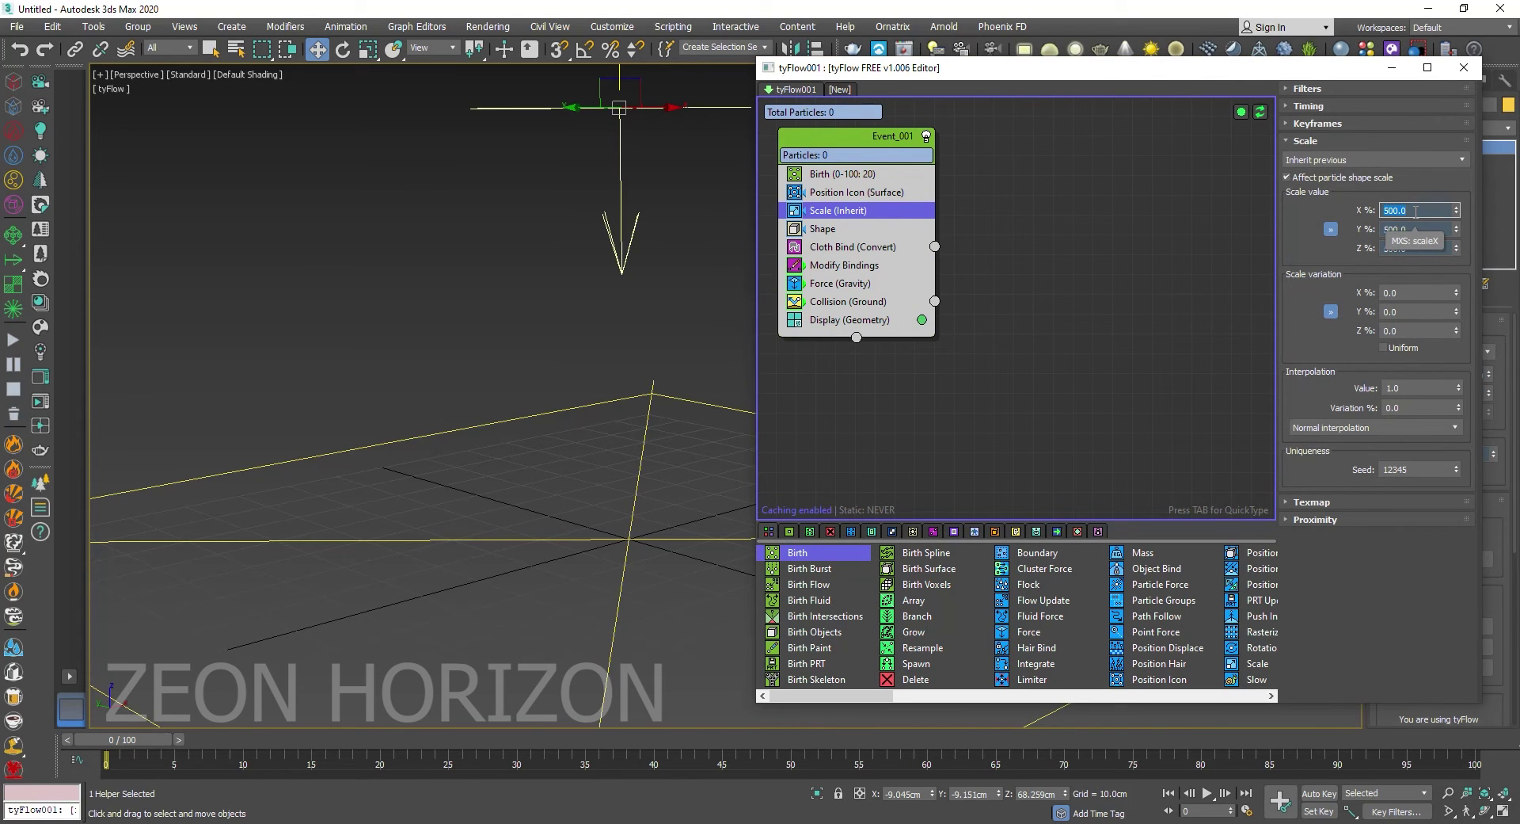
left_click(1391, 67)
left_click_drag(99, 739, 620, 820)
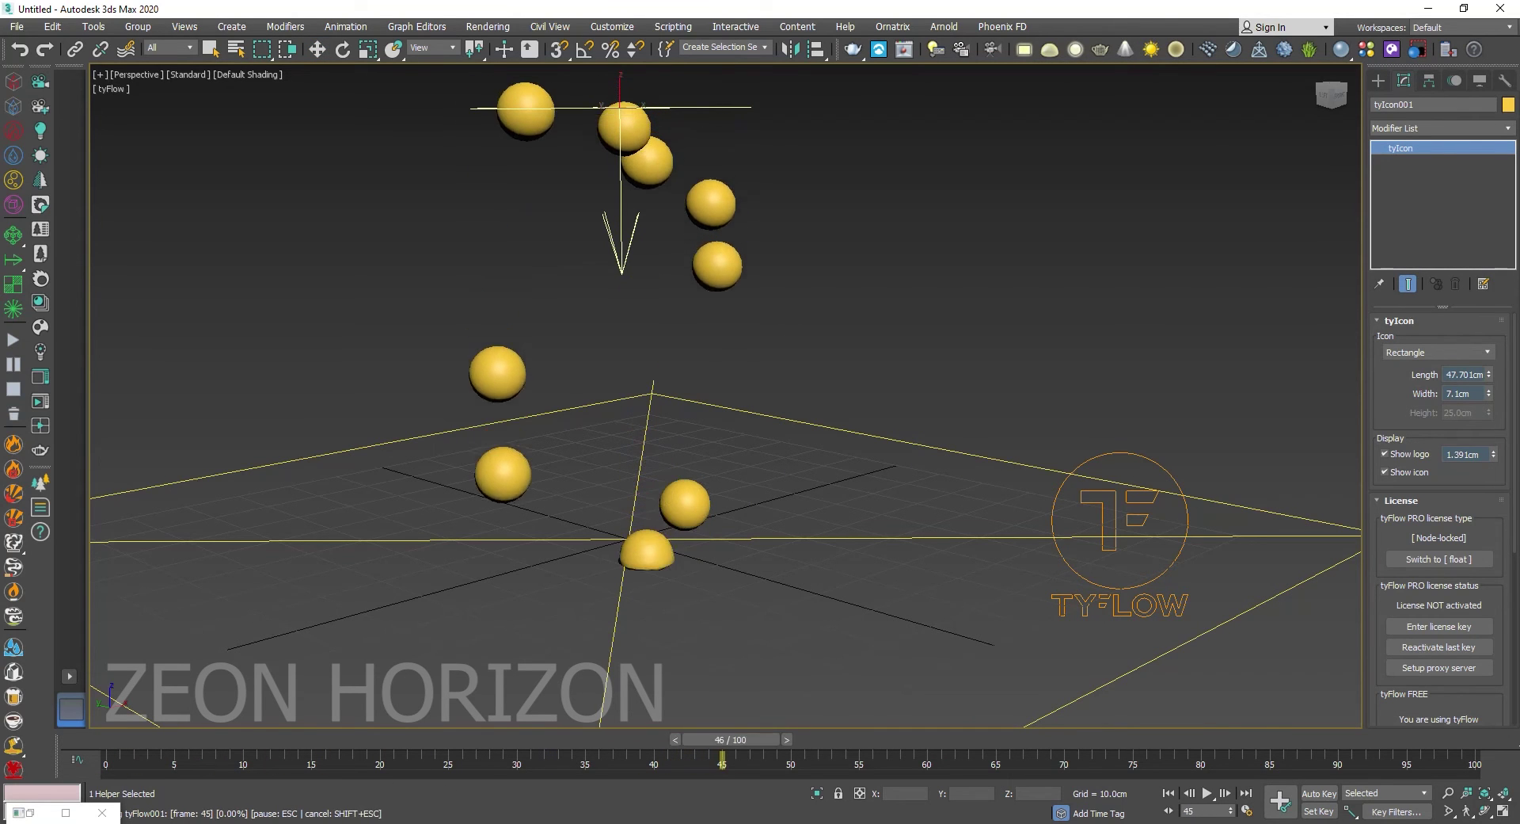
Scrub through the simulation to watch the larger spheres land, then rewind to frame 0
left_click_drag(620, 820, 887, 820)
mouse_move(881, 739)
left_mouse_down()
mouse_move(1452, 739)
mouse_move(982, 739)
left_mouse_up()
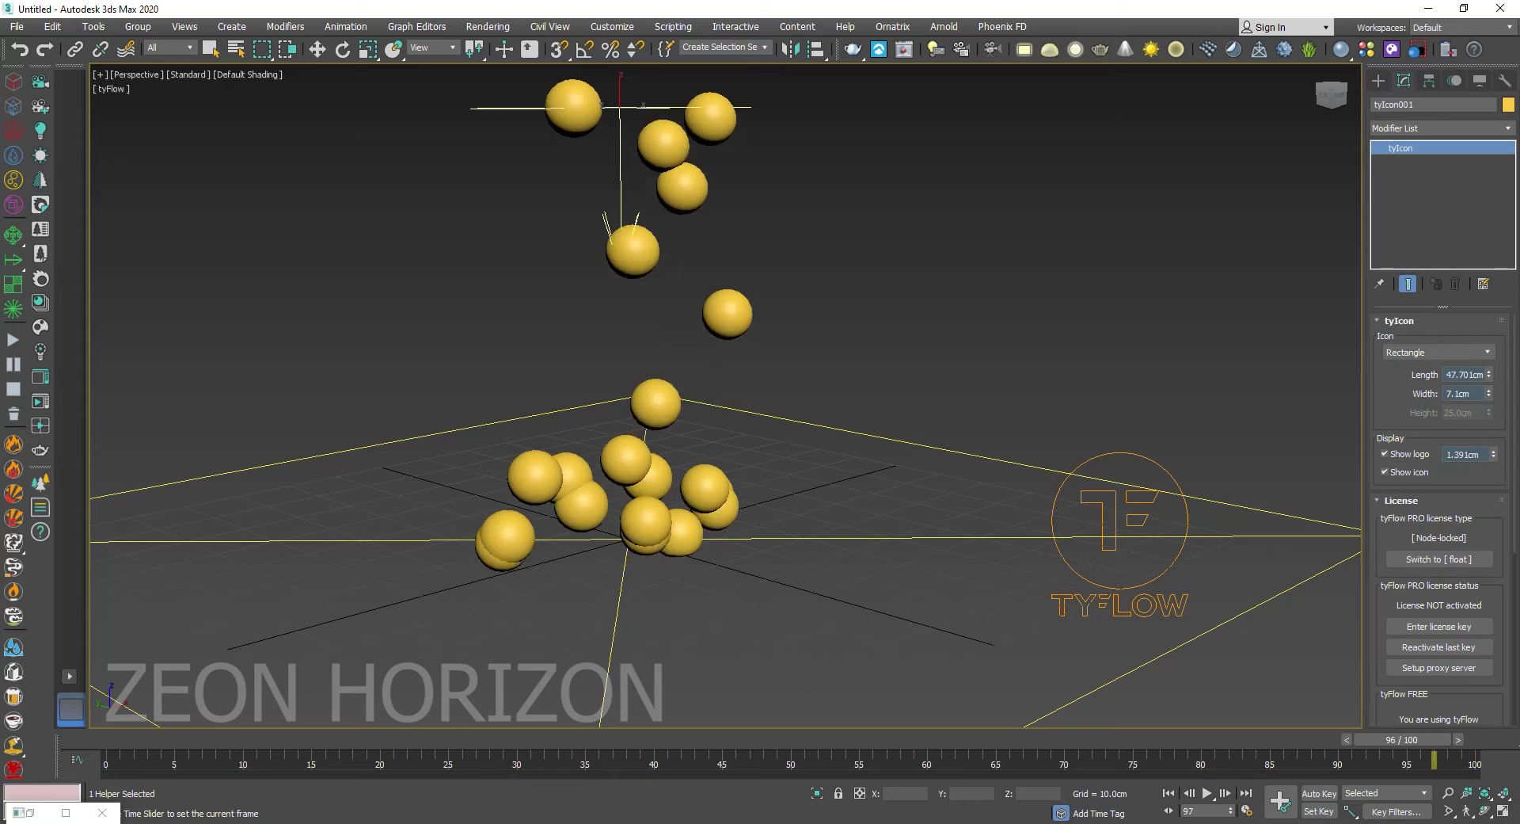
left_click_drag(949, 804, 40, 794)
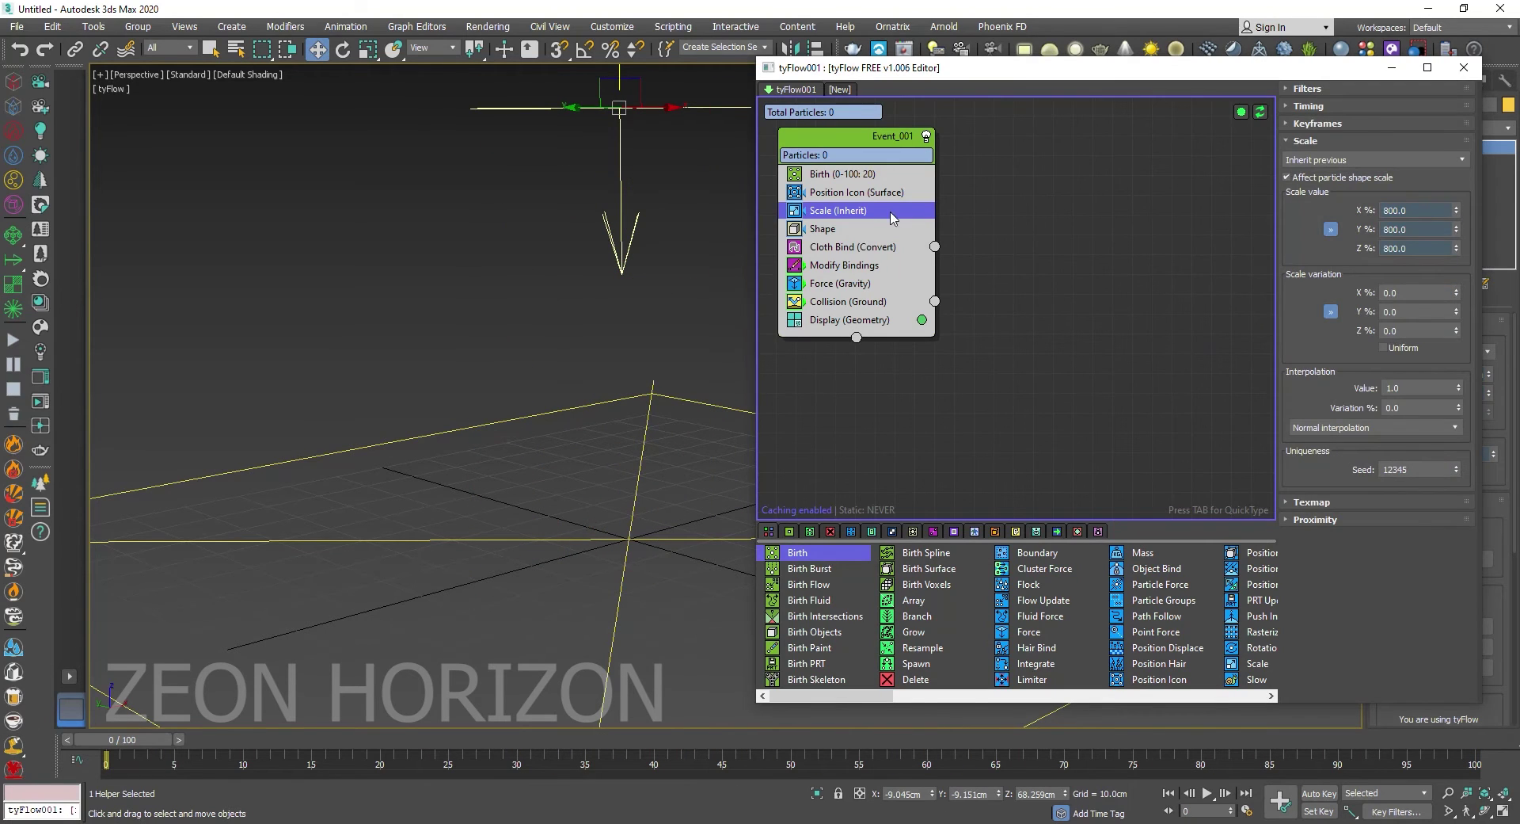
Add a Particle Physics operator below Cloth Bind (Convert) and preview the collisions
left_click(841, 249)
key("Tab")
type("pa")
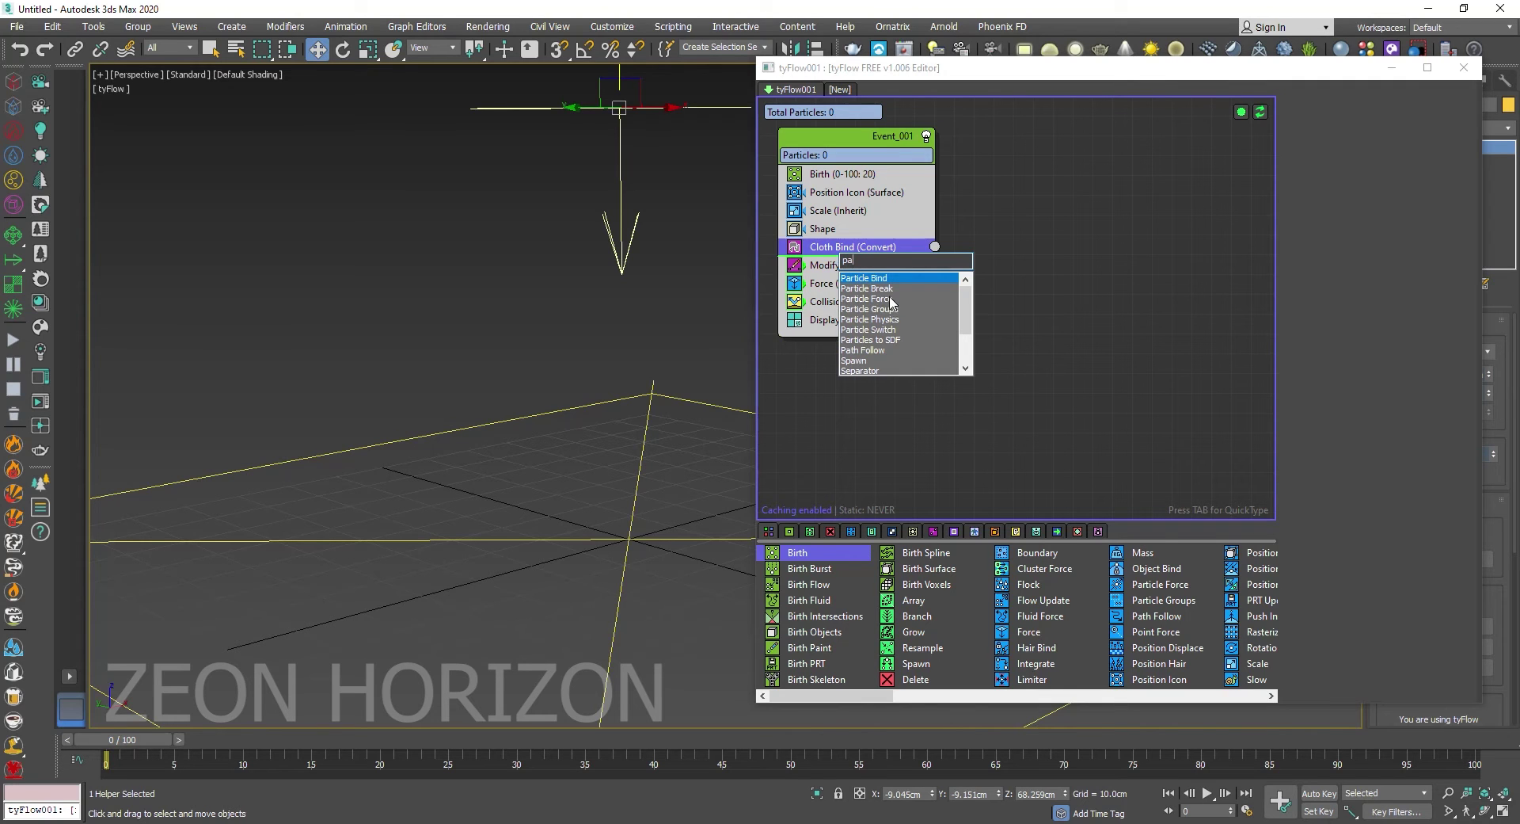
left_click(869, 319)
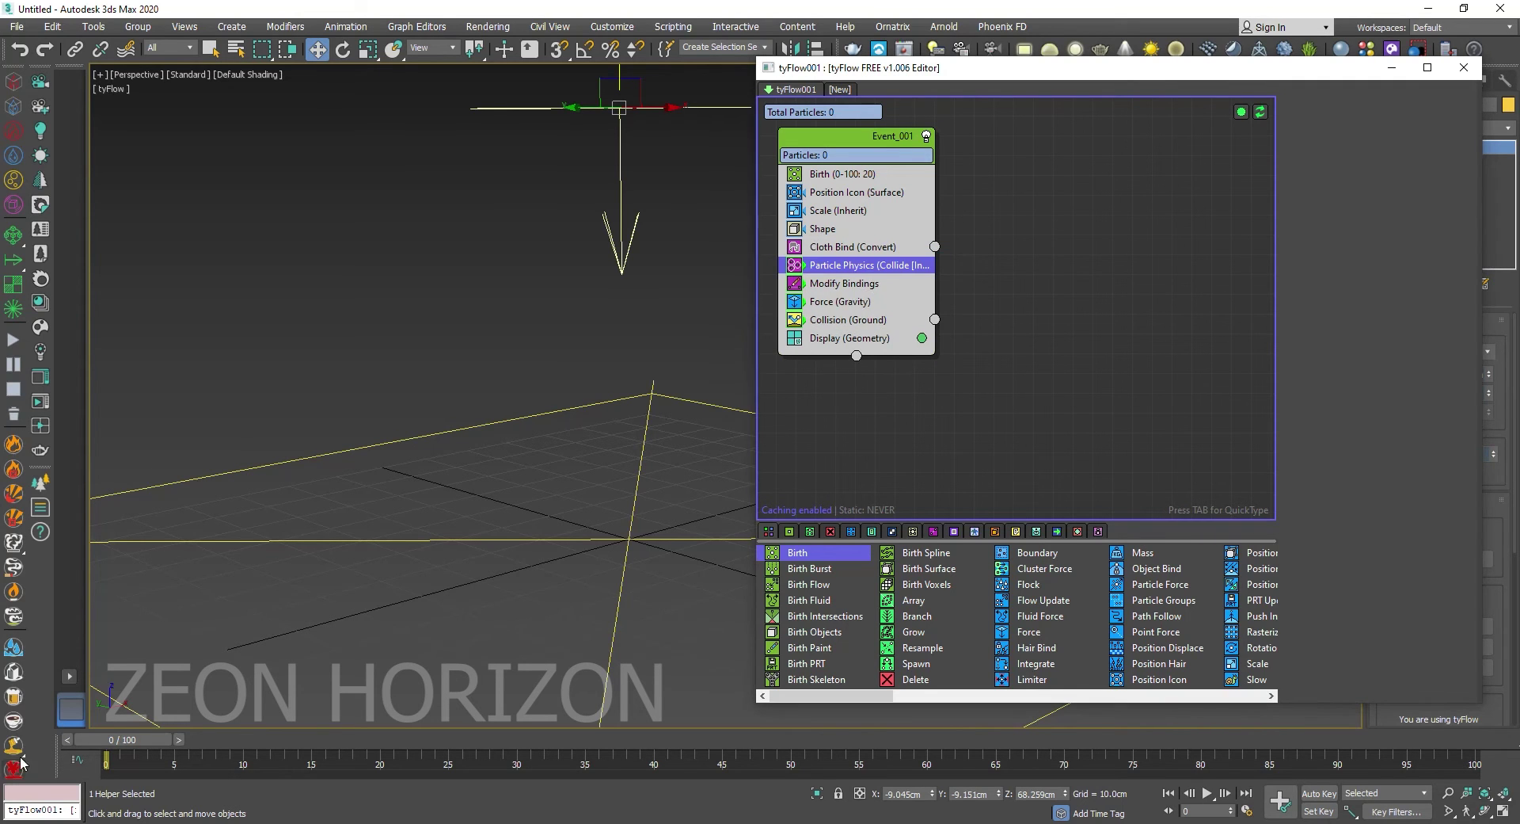
left_click_drag(138, 751, 391, 751)
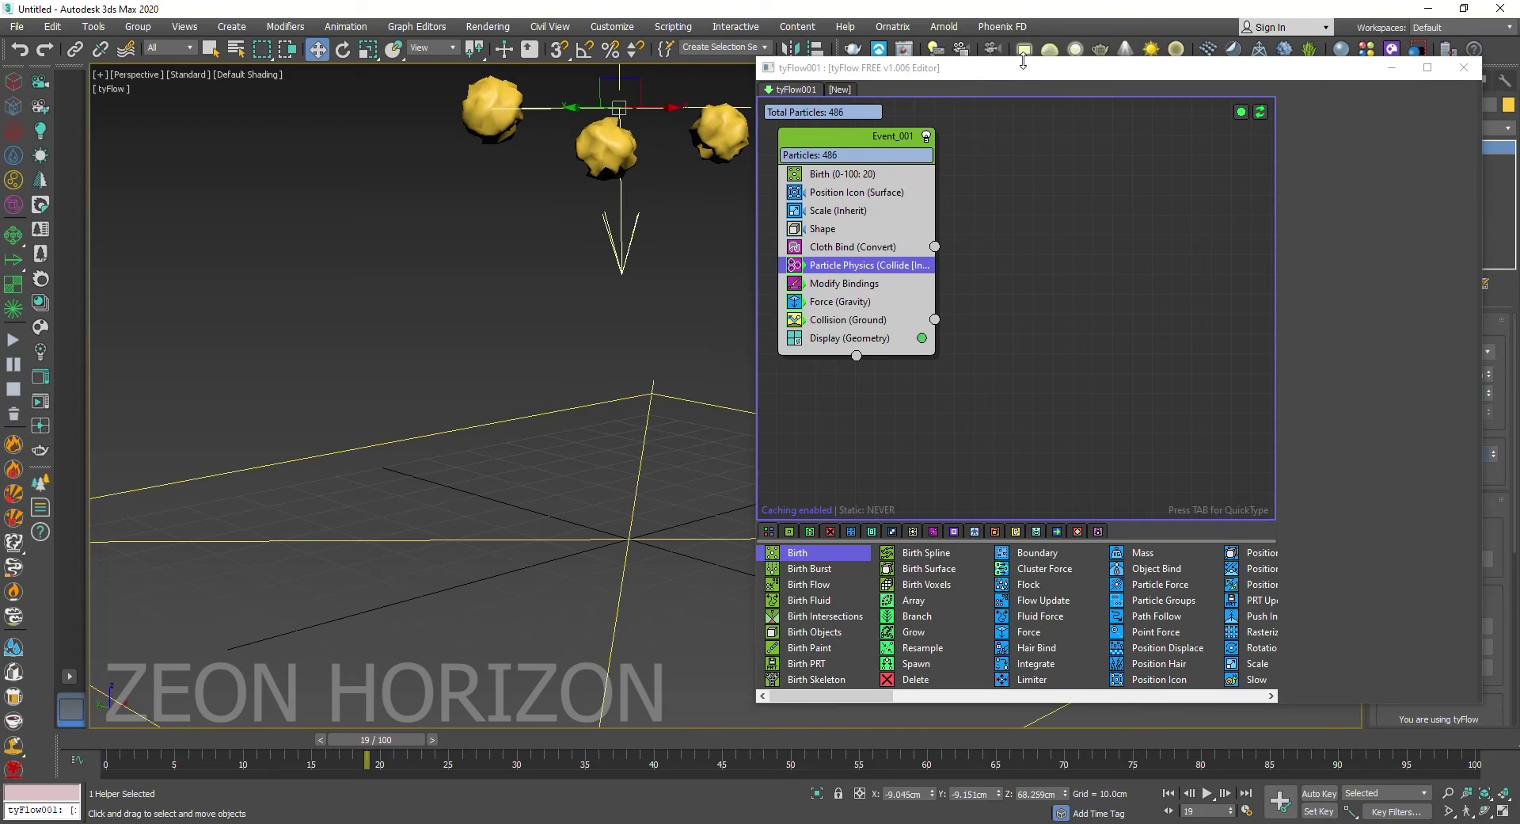
Reduce the Collide Radius to 0.516cm, replay the simulation, then return to frame 0
left_click_drag(1023, 62, 1024, 53)
left_click_drag(1454, 266, 1467, 379)
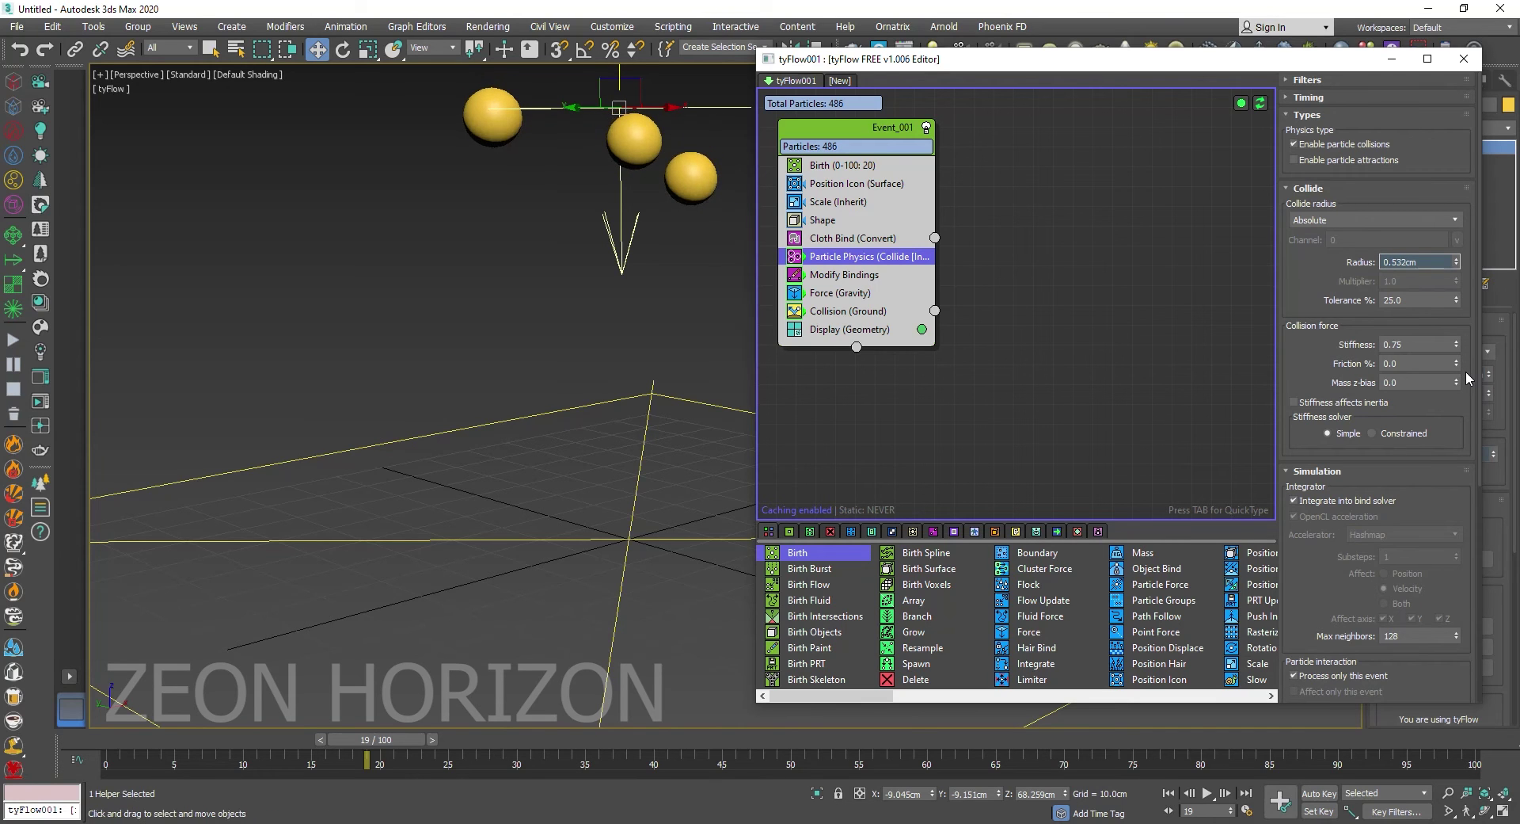
left_click_drag(1467, 378, 1469, 382)
mouse_move(111, 739)
left_mouse_down()
mouse_move(653, 767)
mouse_move(711, 722)
left_mouse_up()
key("w")
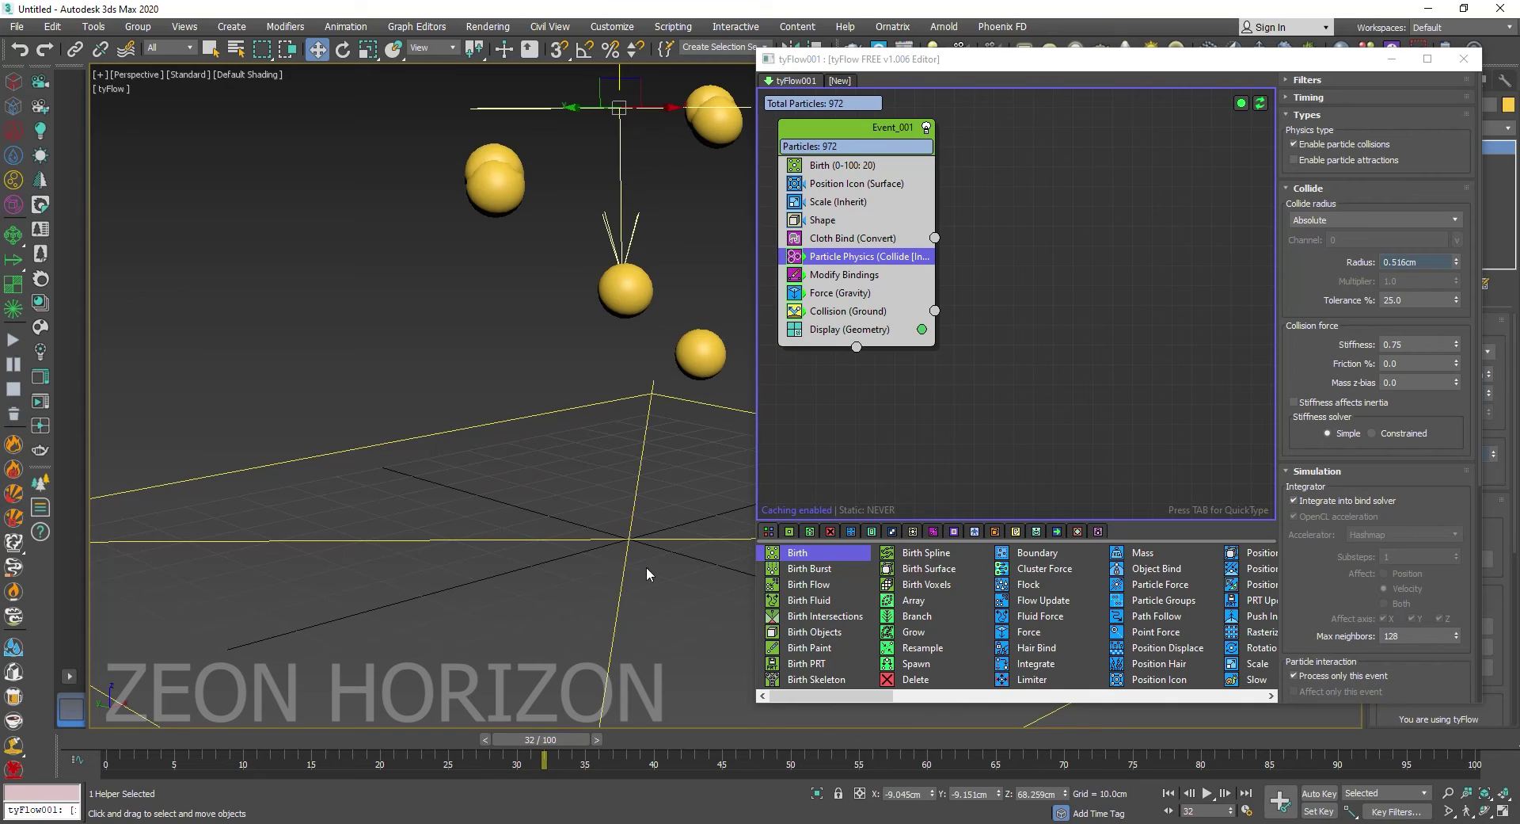
mouse_move(517, 745)
left_mouse_down()
mouse_move(1002, 816)
mouse_move(1125, 800)
left_mouse_up()
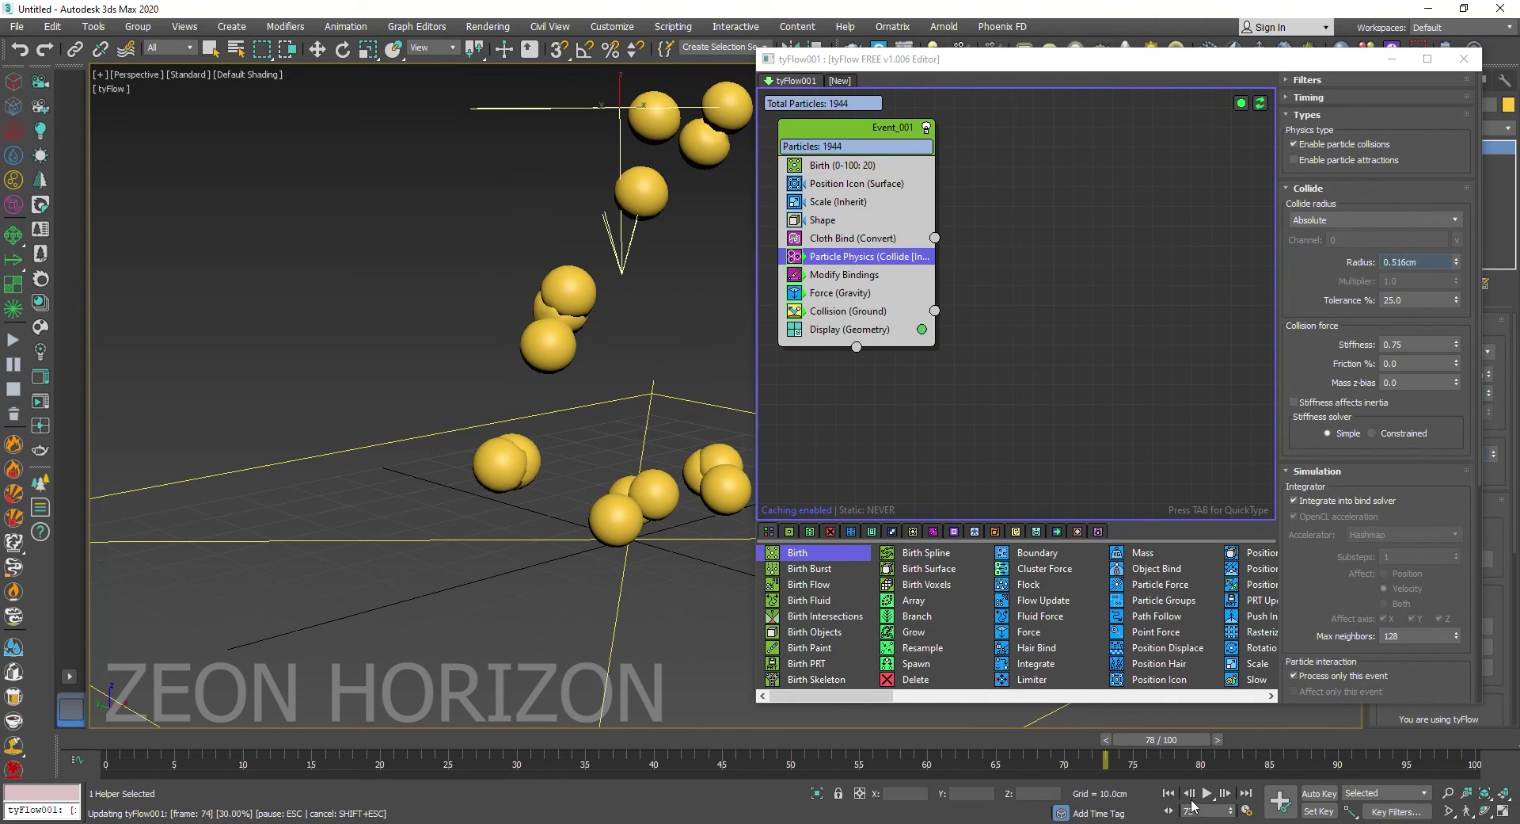
key("Home")
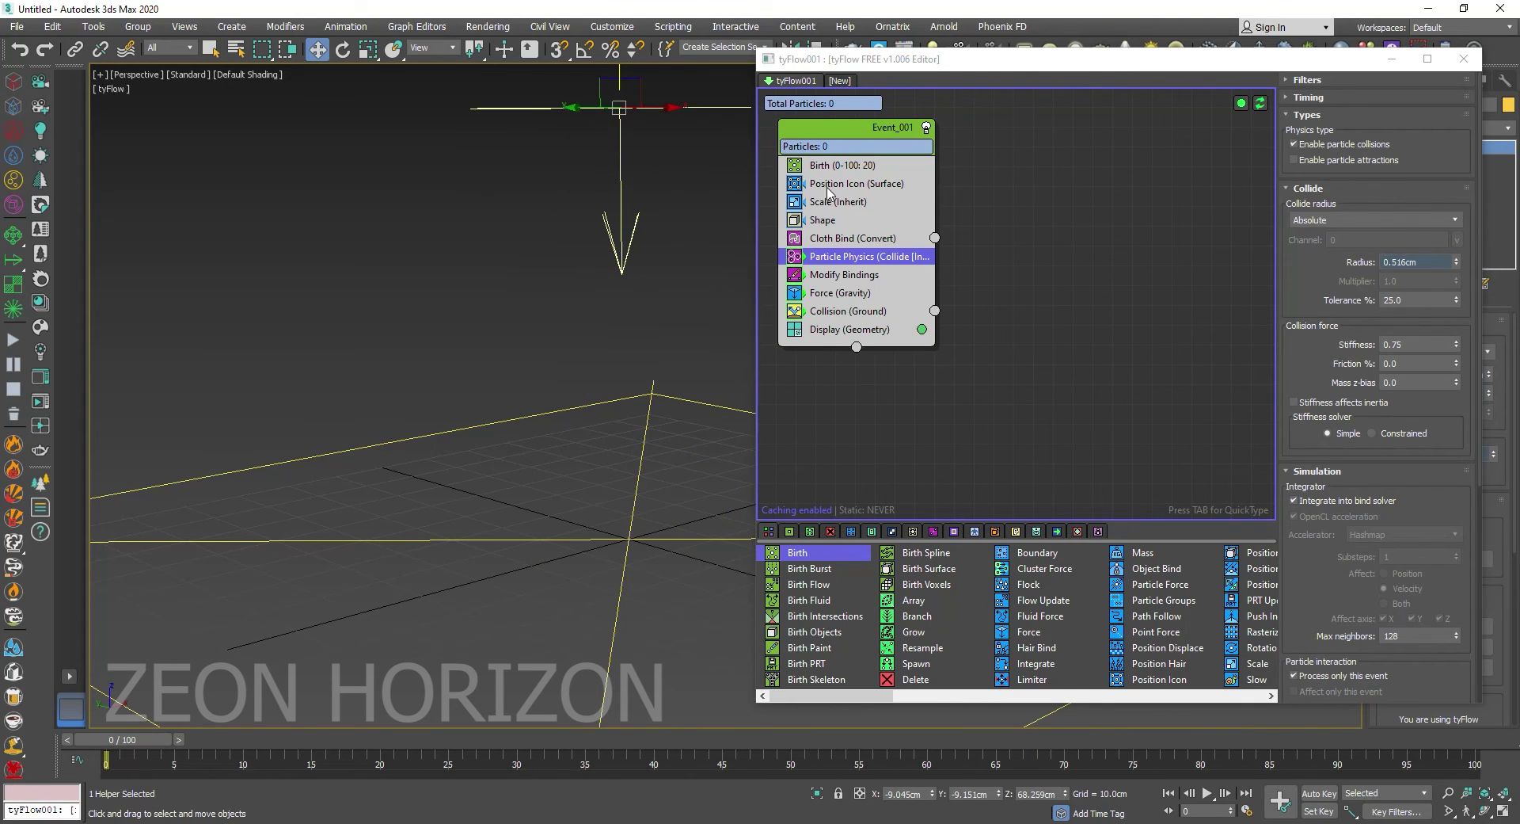
Set the Birth Total to 10, minimize the editor and preview the simulation around frame 43
left_click(831, 165)
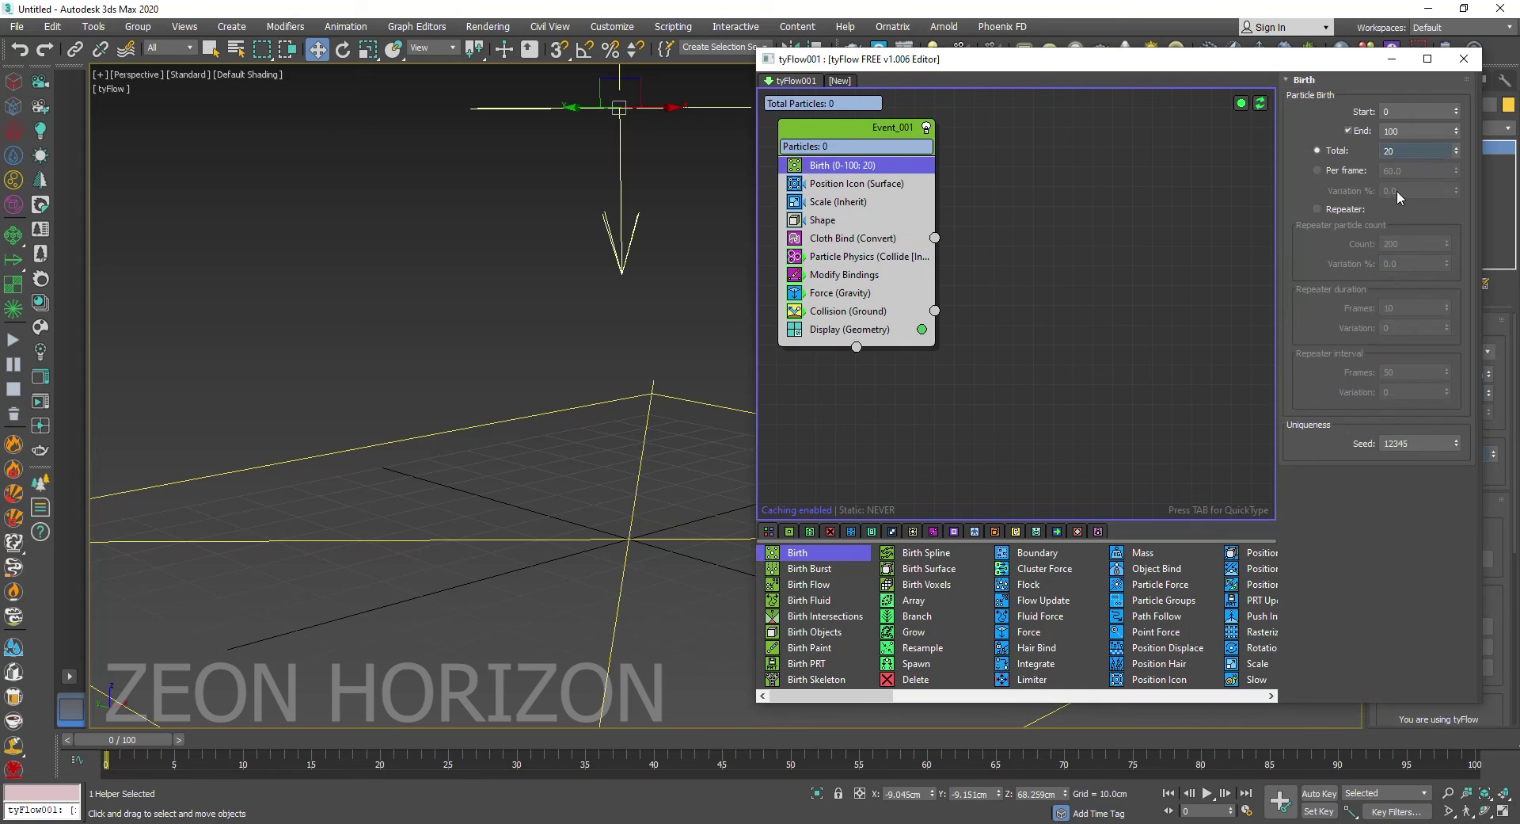
left_click(1430, 150)
type("10")
left_click(1392, 58)
left_click(1467, 757)
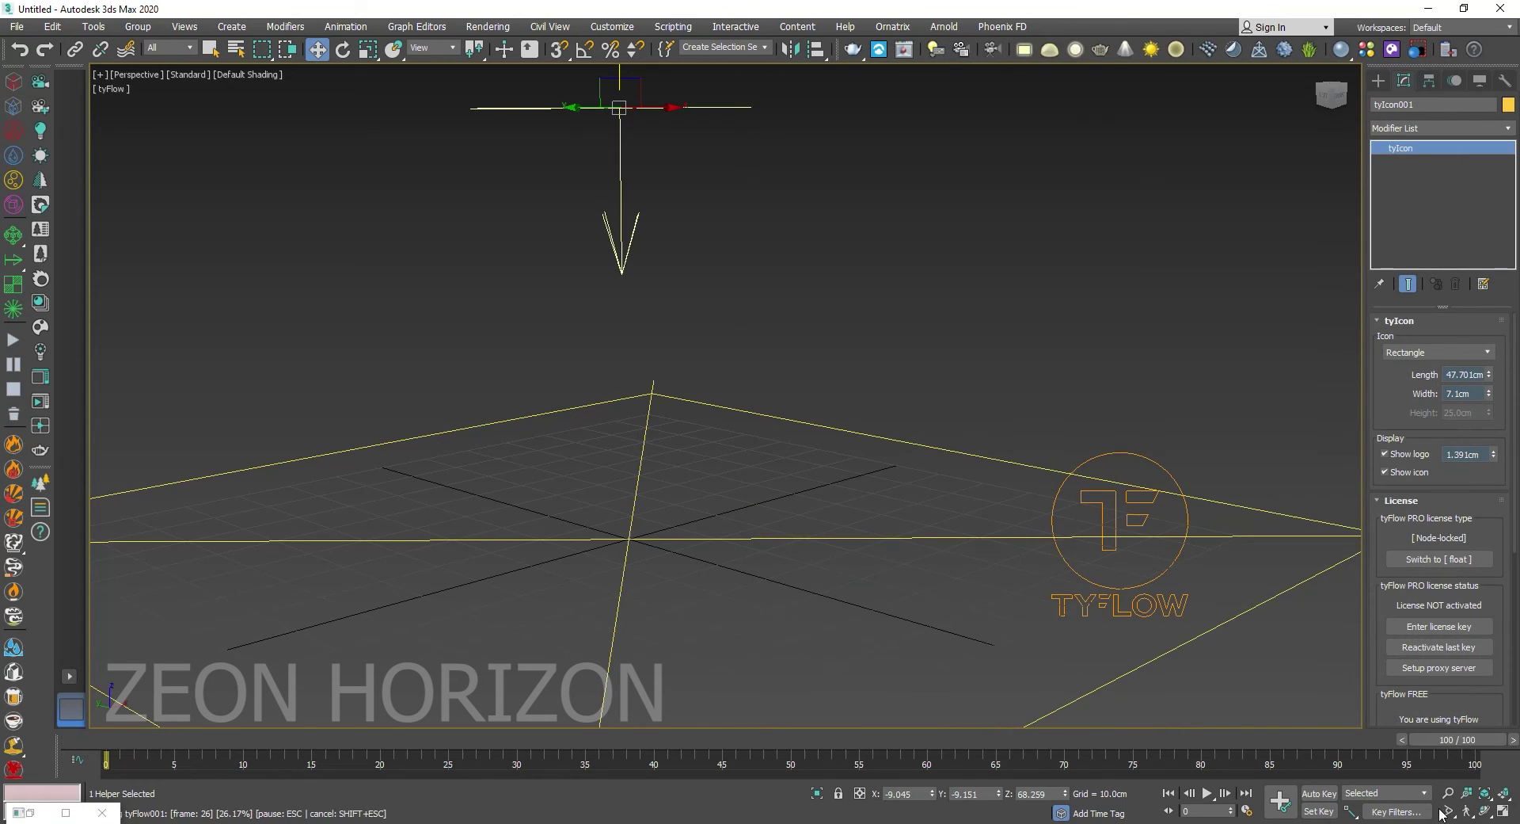
mouse_move(911, 744)
left_mouse_down()
mouse_move(716, 743)
mouse_move(1351, 759)
mouse_move(1297, 757)
left_mouse_up()
key("w")
Widen the tyIcon emitter to 18.5cm and preview the spheres landing more spread out
left_click(638, 216)
middle_click_drag(636, 248, 541, 274, "alt")
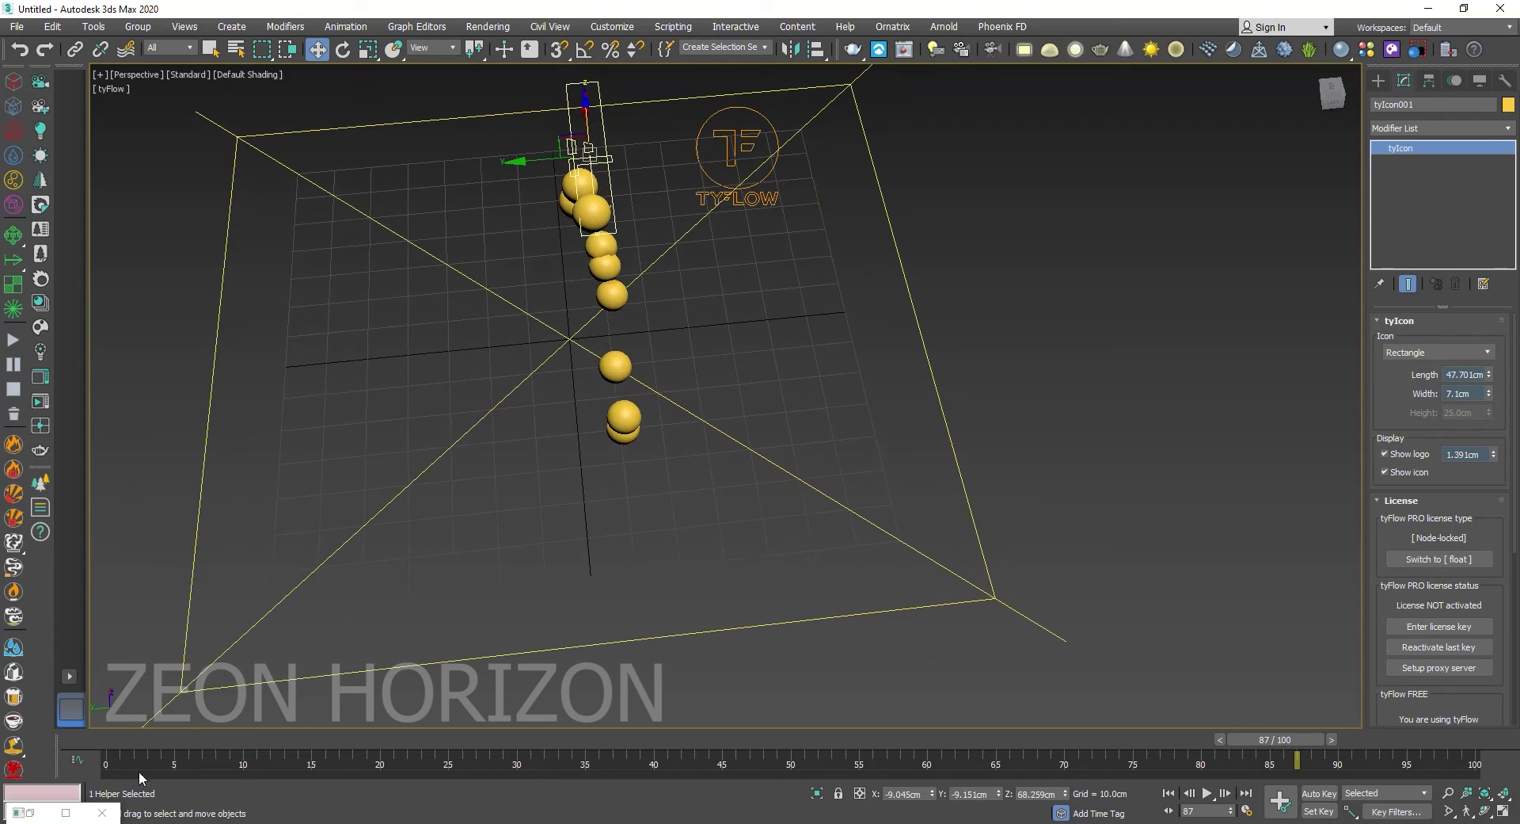
key("Home")
left_click_drag(1490, 393, 1472, 308)
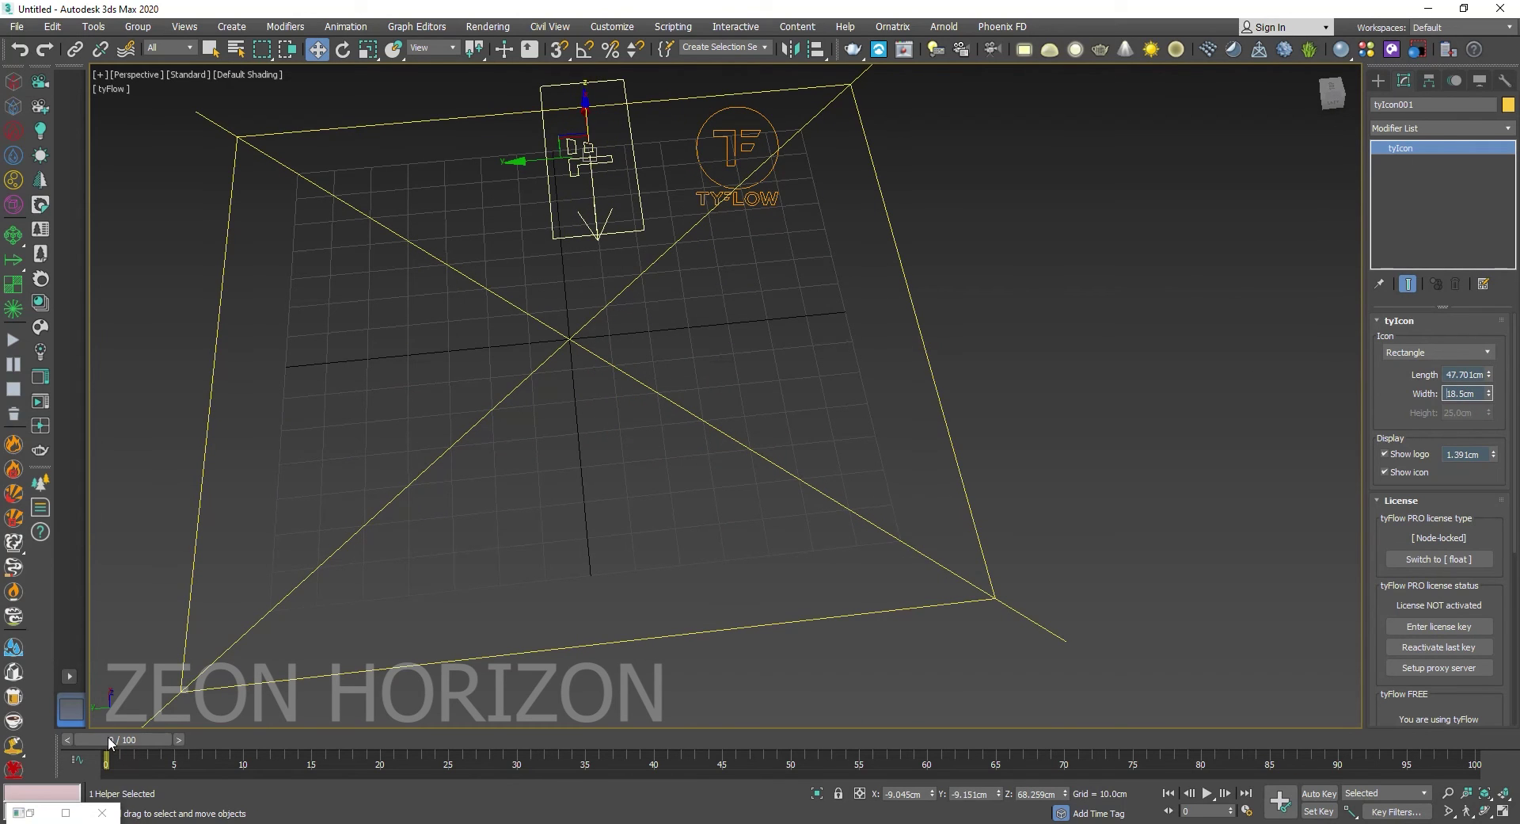
left_click_drag(109, 740, 798, 795)
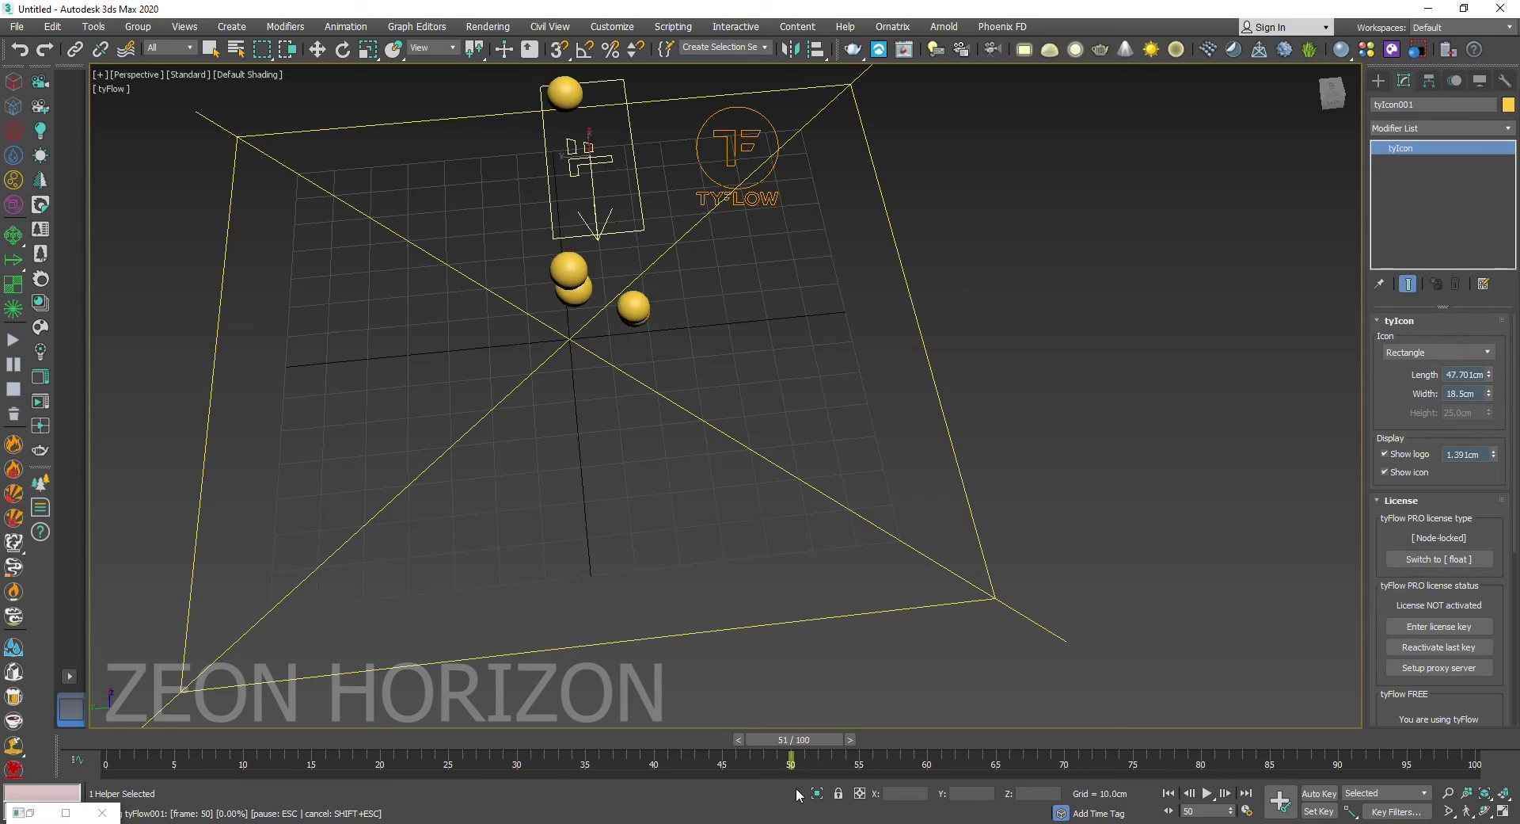
key("w")
middle_click_drag(586, 448, 653, 591, "alt")
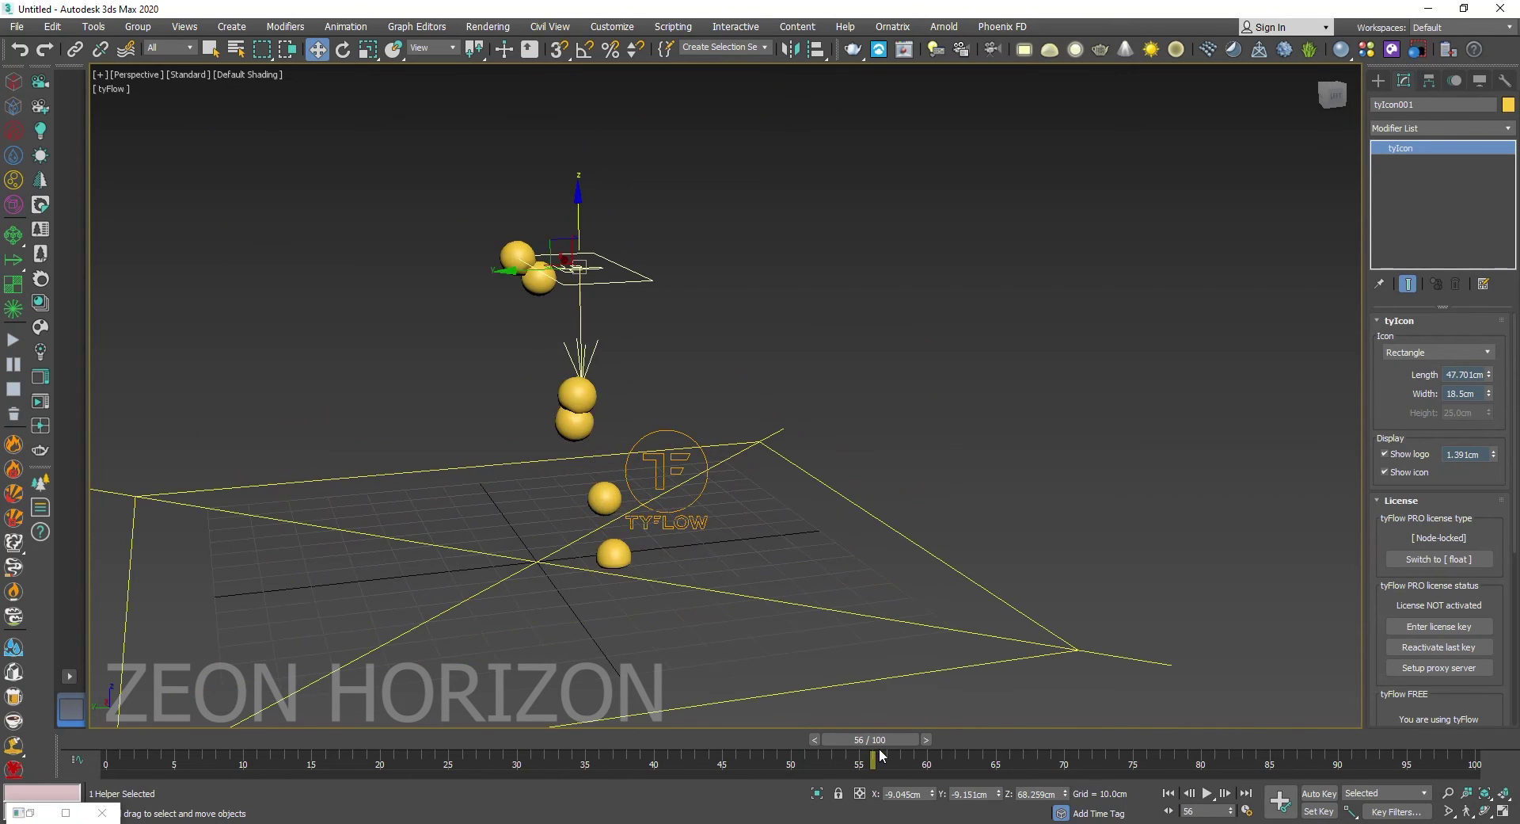
left_click_drag(879, 754, 1135, 735)
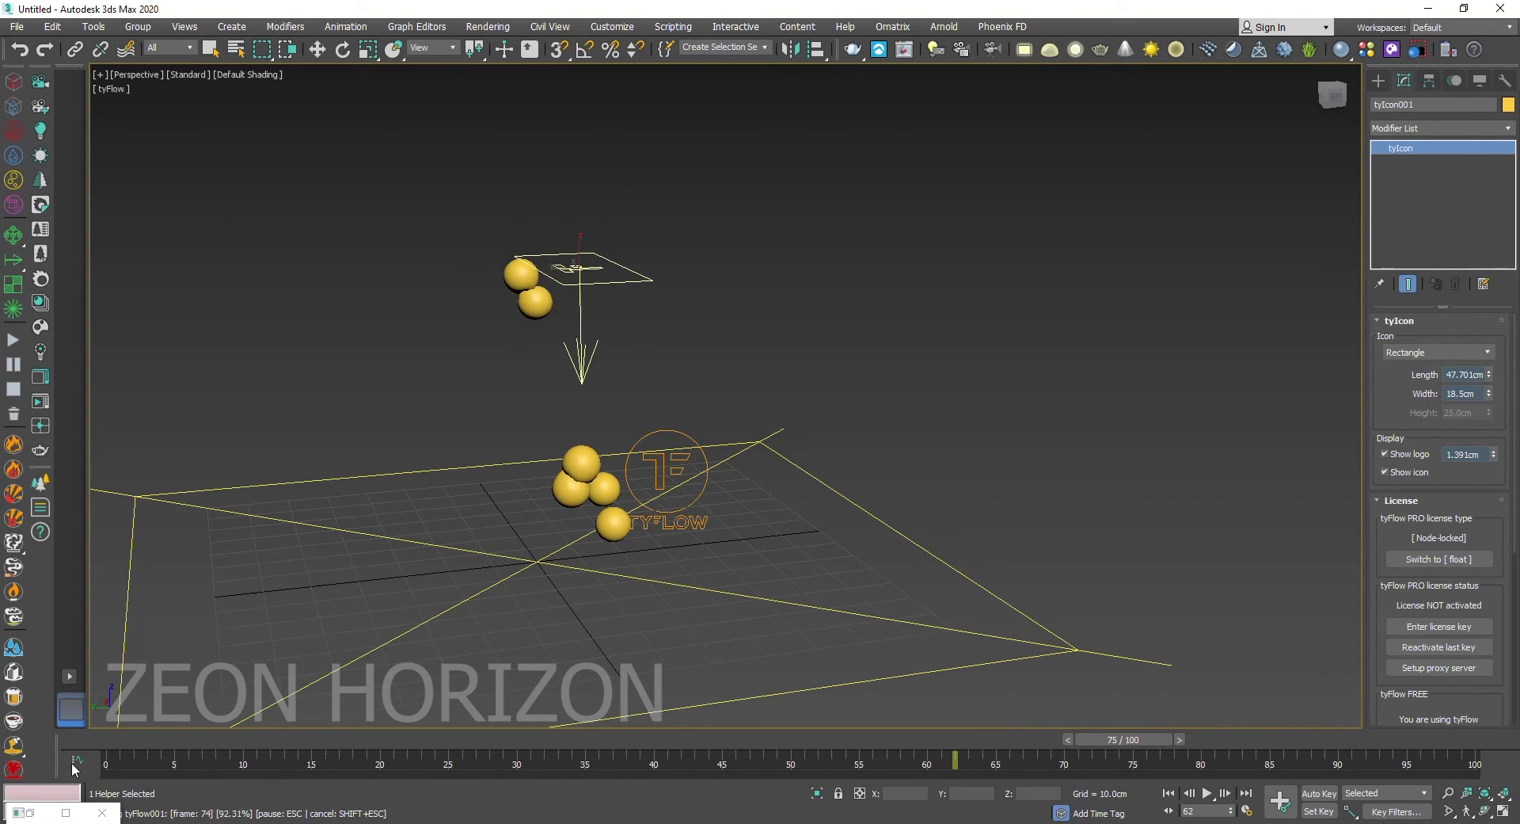
Restore the tyFlow editor and insert a Fuse operator after Cloth Bind using the 'fu' search
left_click(26, 811)
left_click(48, 692)
left_click(885, 222)
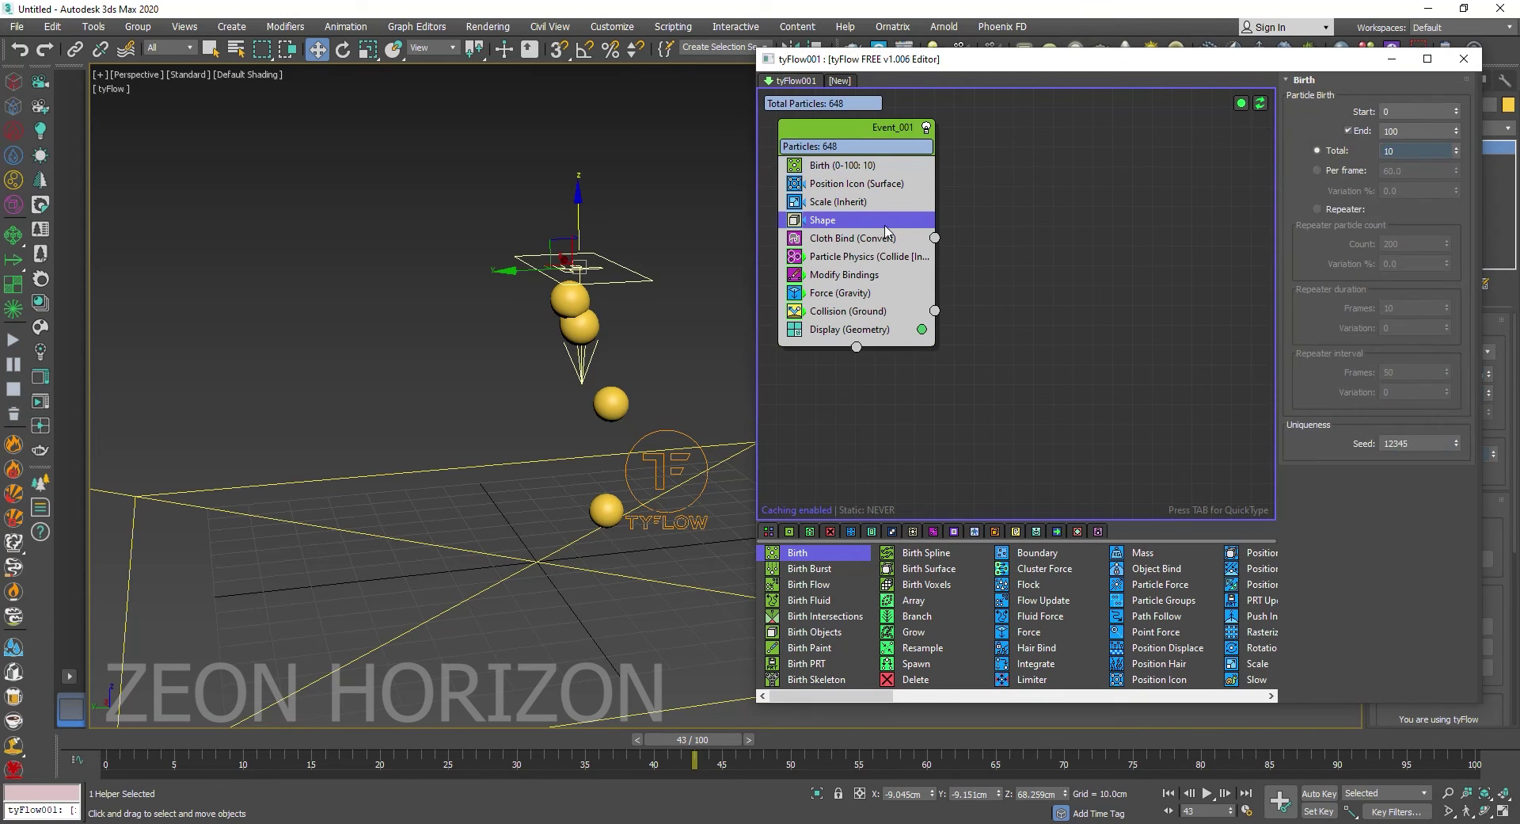
key("Tab")
type("f")
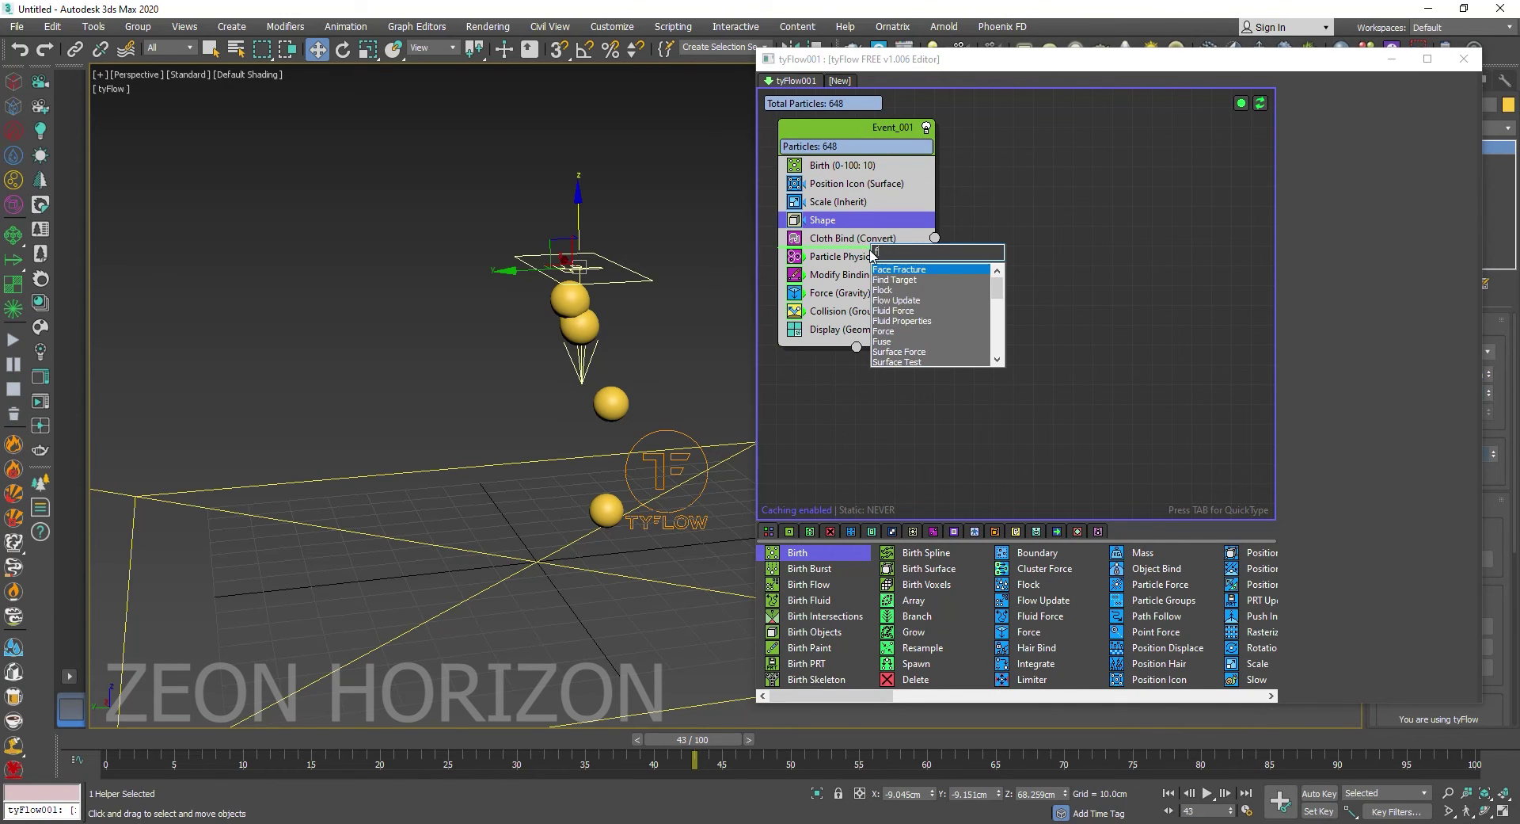
type("u")
left_click(887, 270)
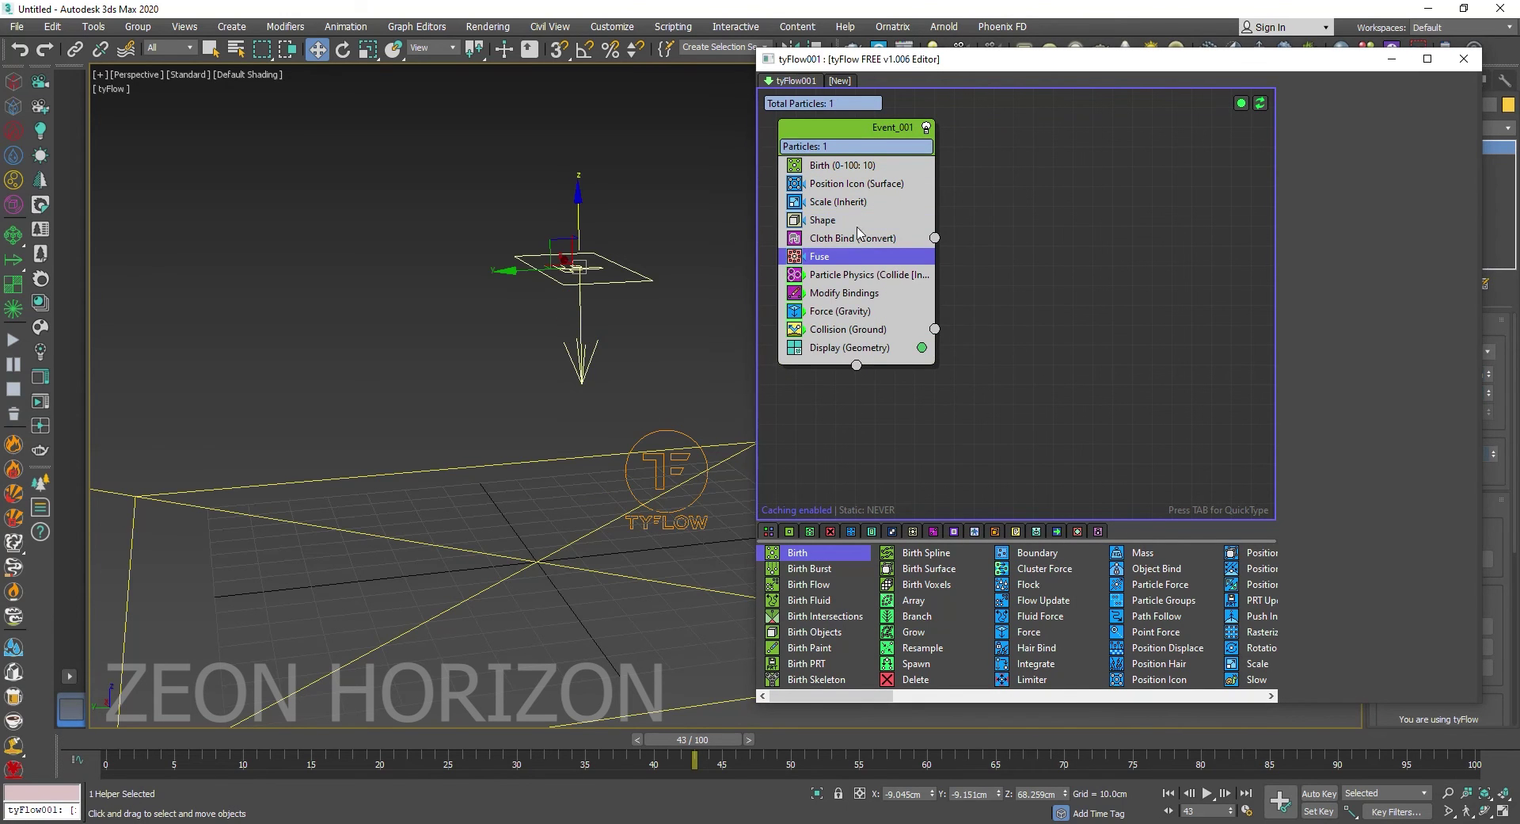
left_click_drag(1036, 49, 1037, 34)
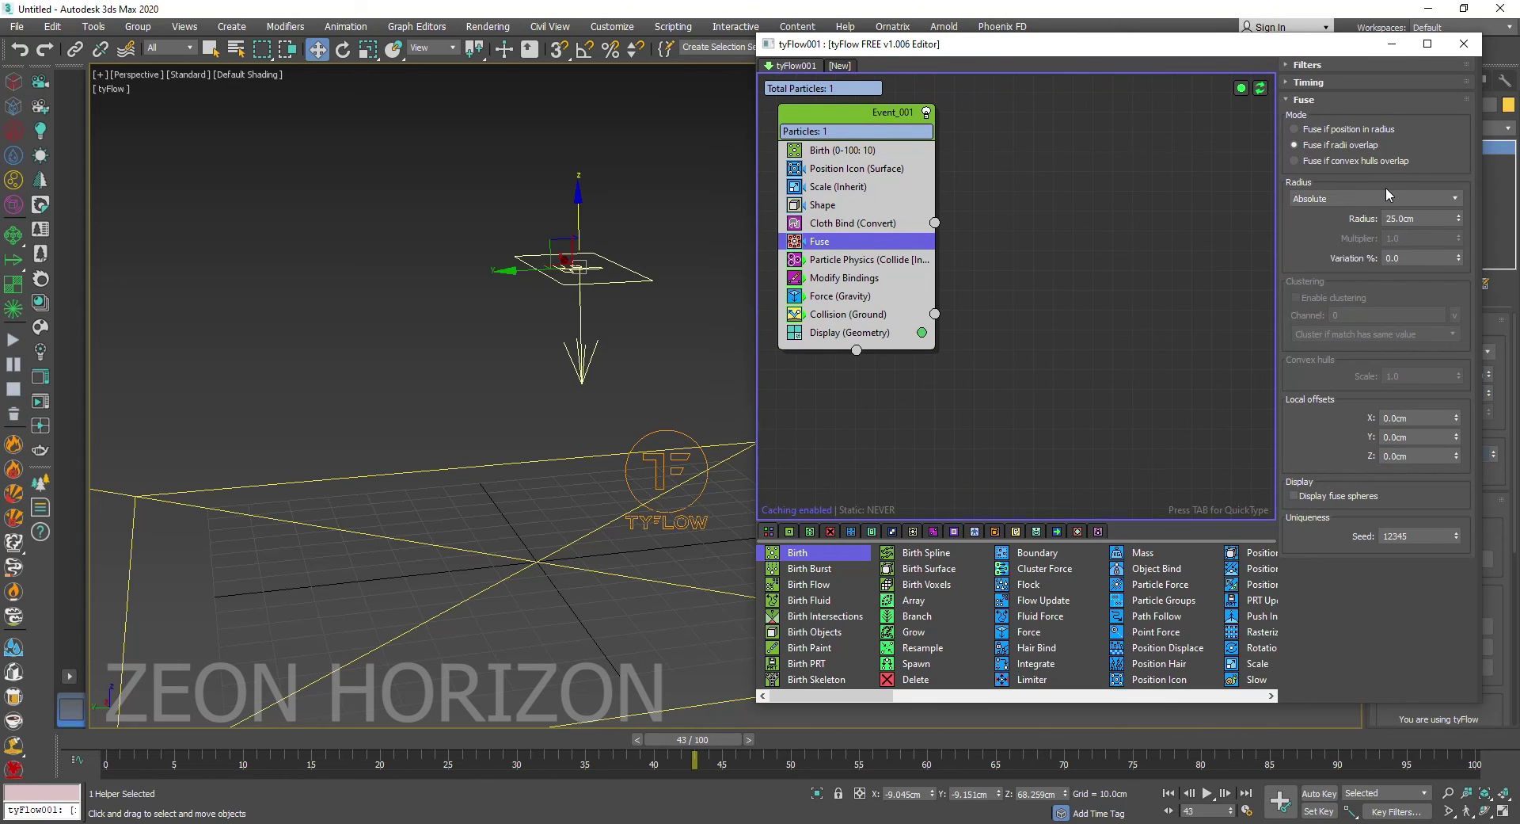
Set the Fuse Radius to Shape radius with a 0.1 Multiplier, checking fusing at frame 50
left_click(1346, 198)
left_click(1336, 229)
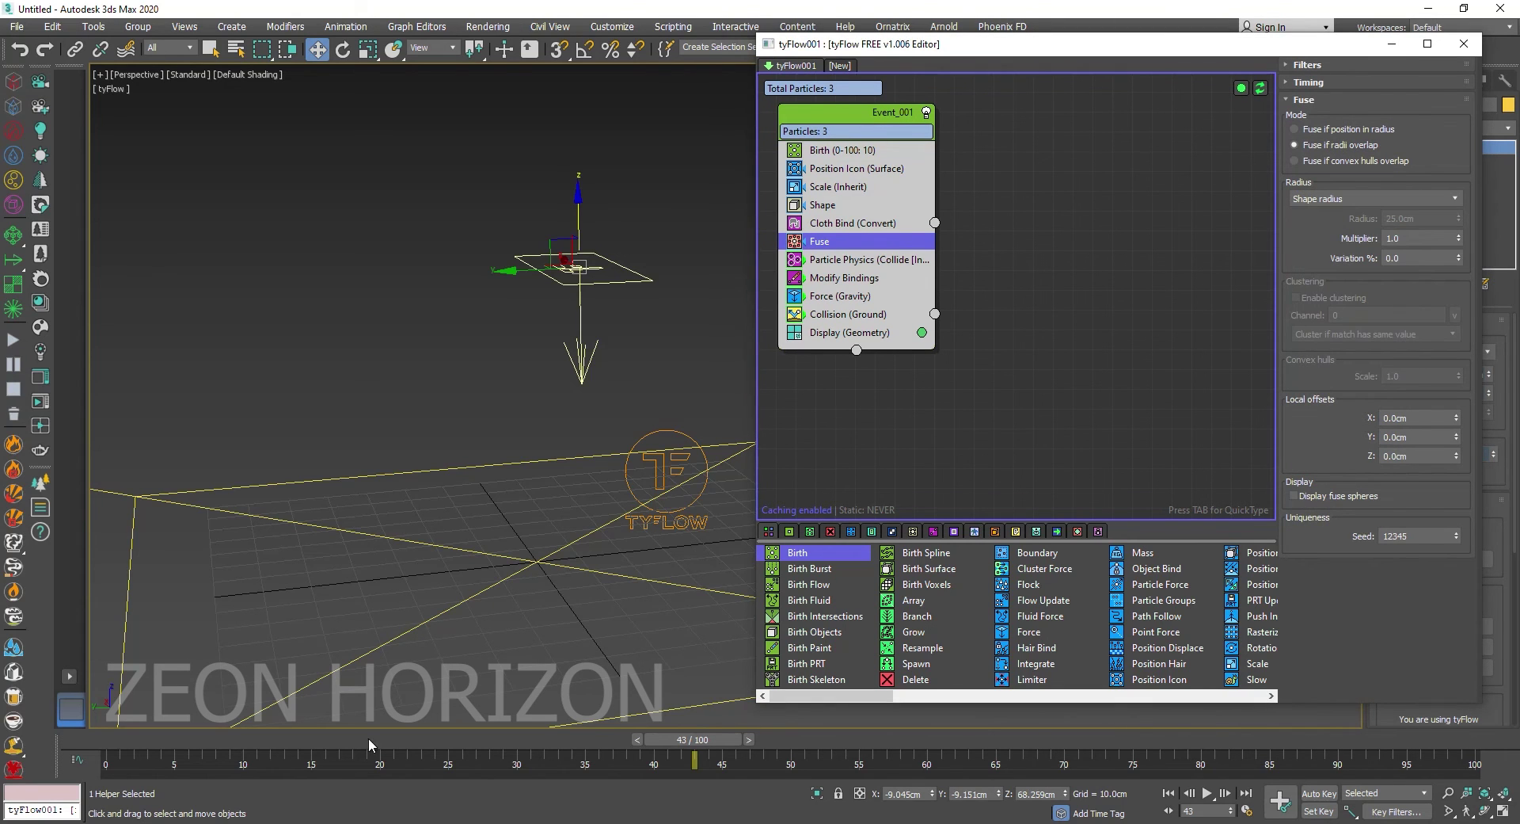
left_click_drag(369, 744, 796, 746)
left_click_drag(1461, 246, 1465, 264)
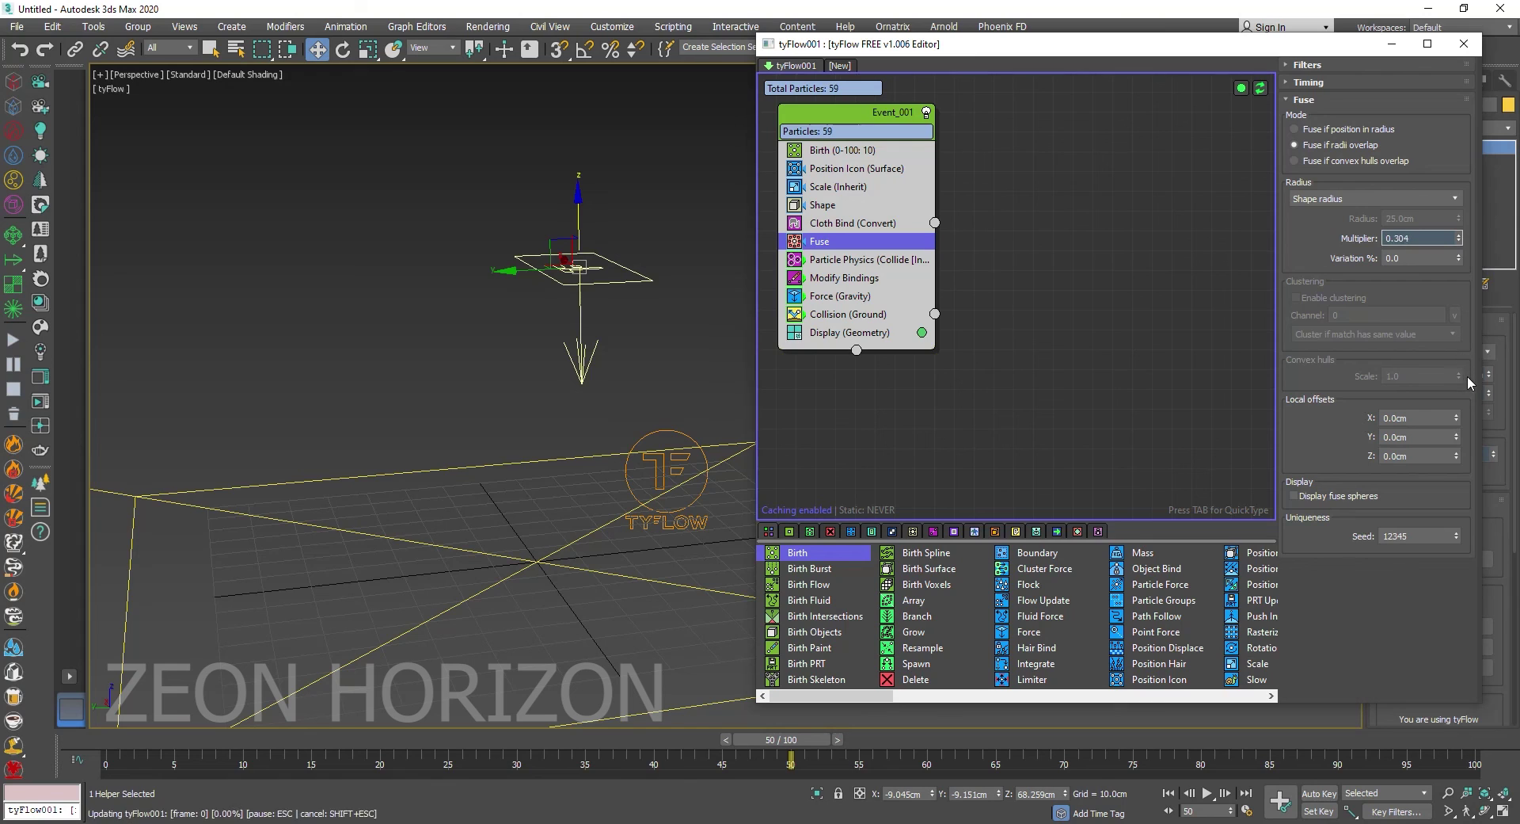
left_click_drag(1467, 383, 1471, 484)
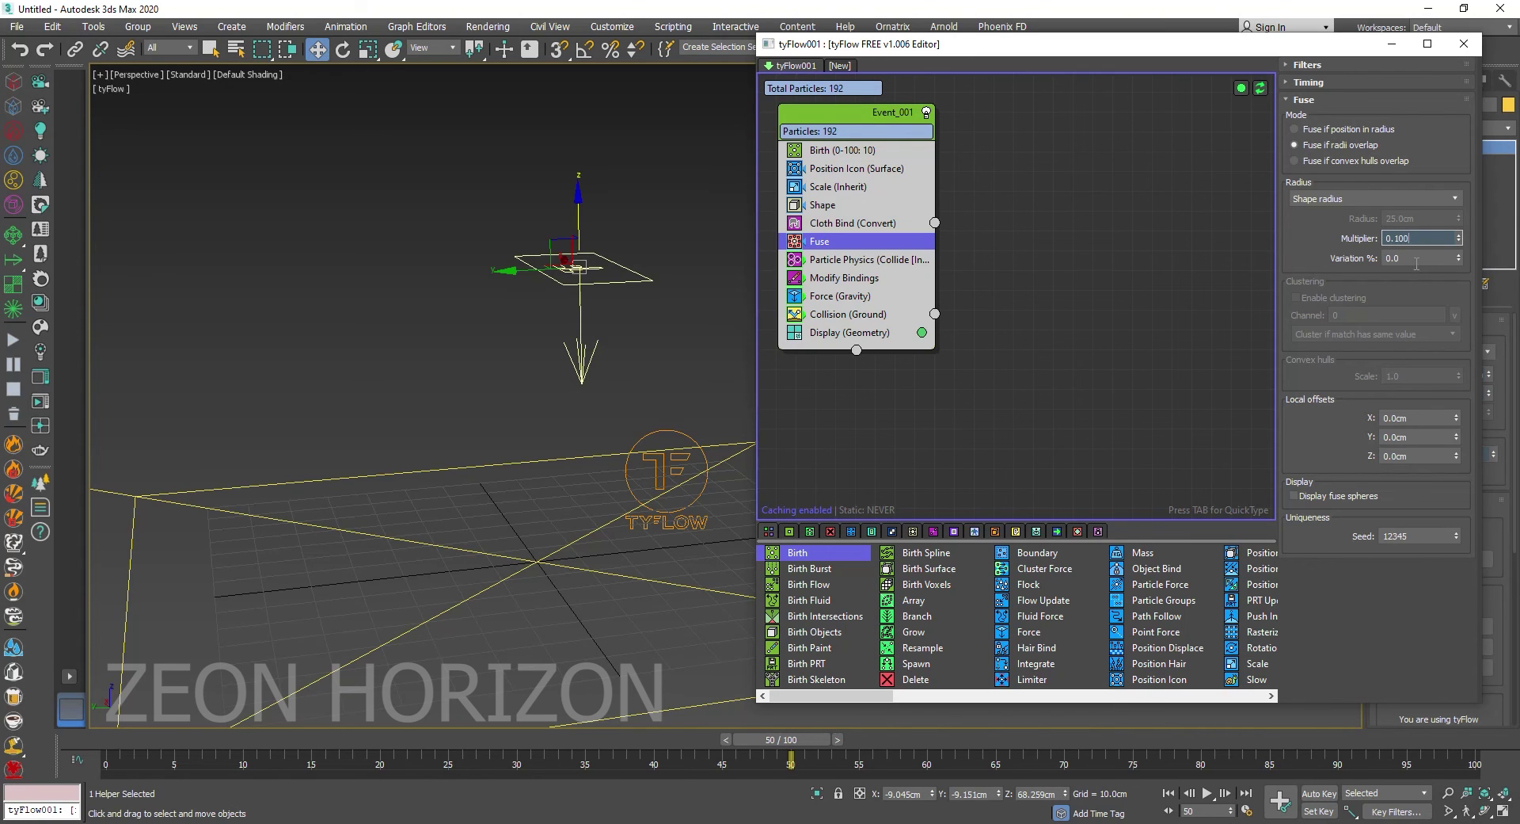
mouse_move(243, 744)
left_mouse_down()
mouse_move(212, 742)
mouse_move(1246, 743)
left_mouse_up()
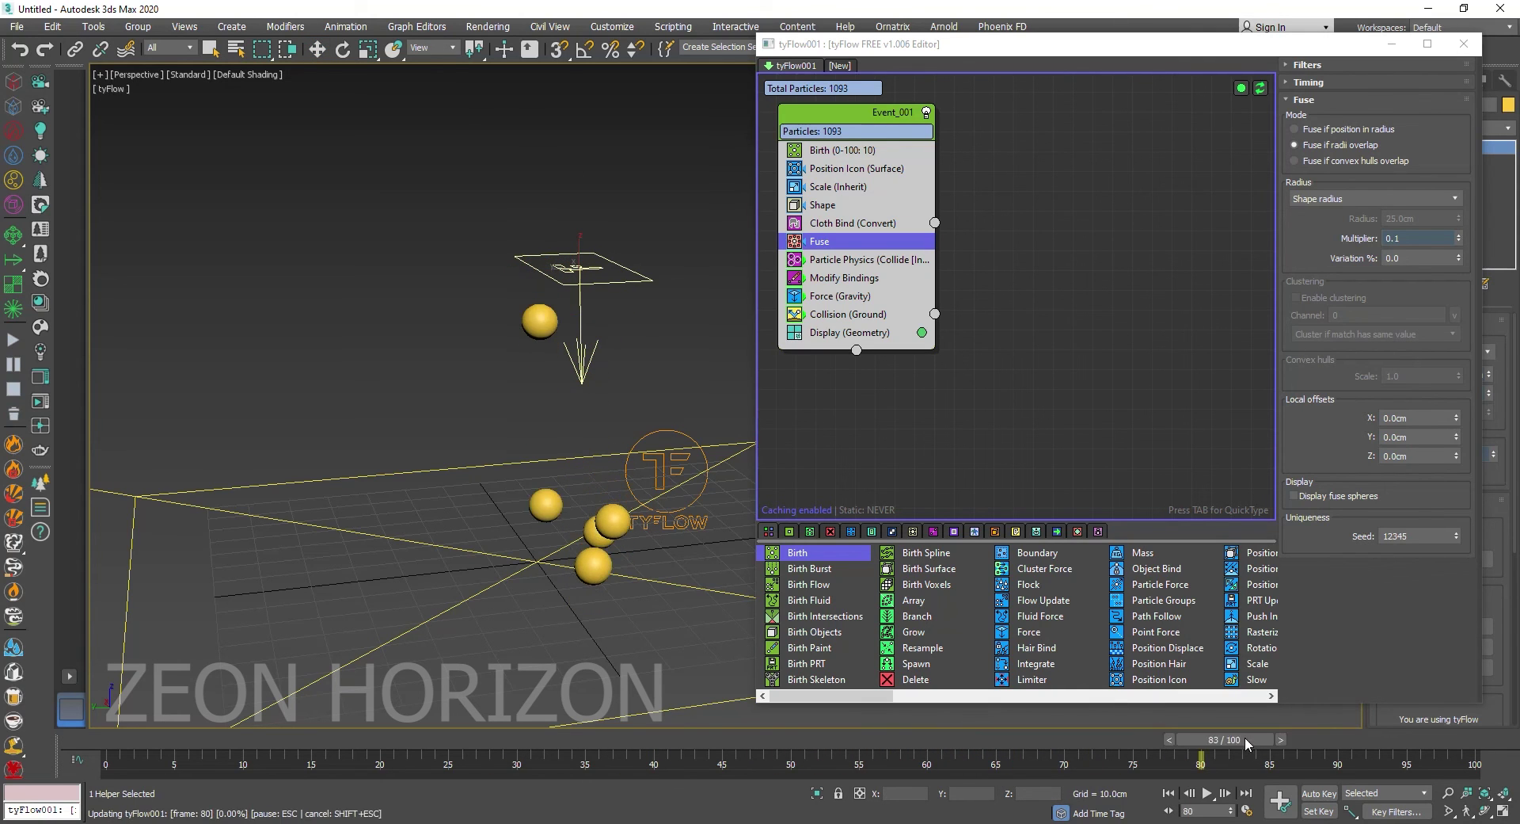
Set the Birth Total to 50 and compute the simulation to the last frame
left_click_drag(1245, 743, 107, 742)
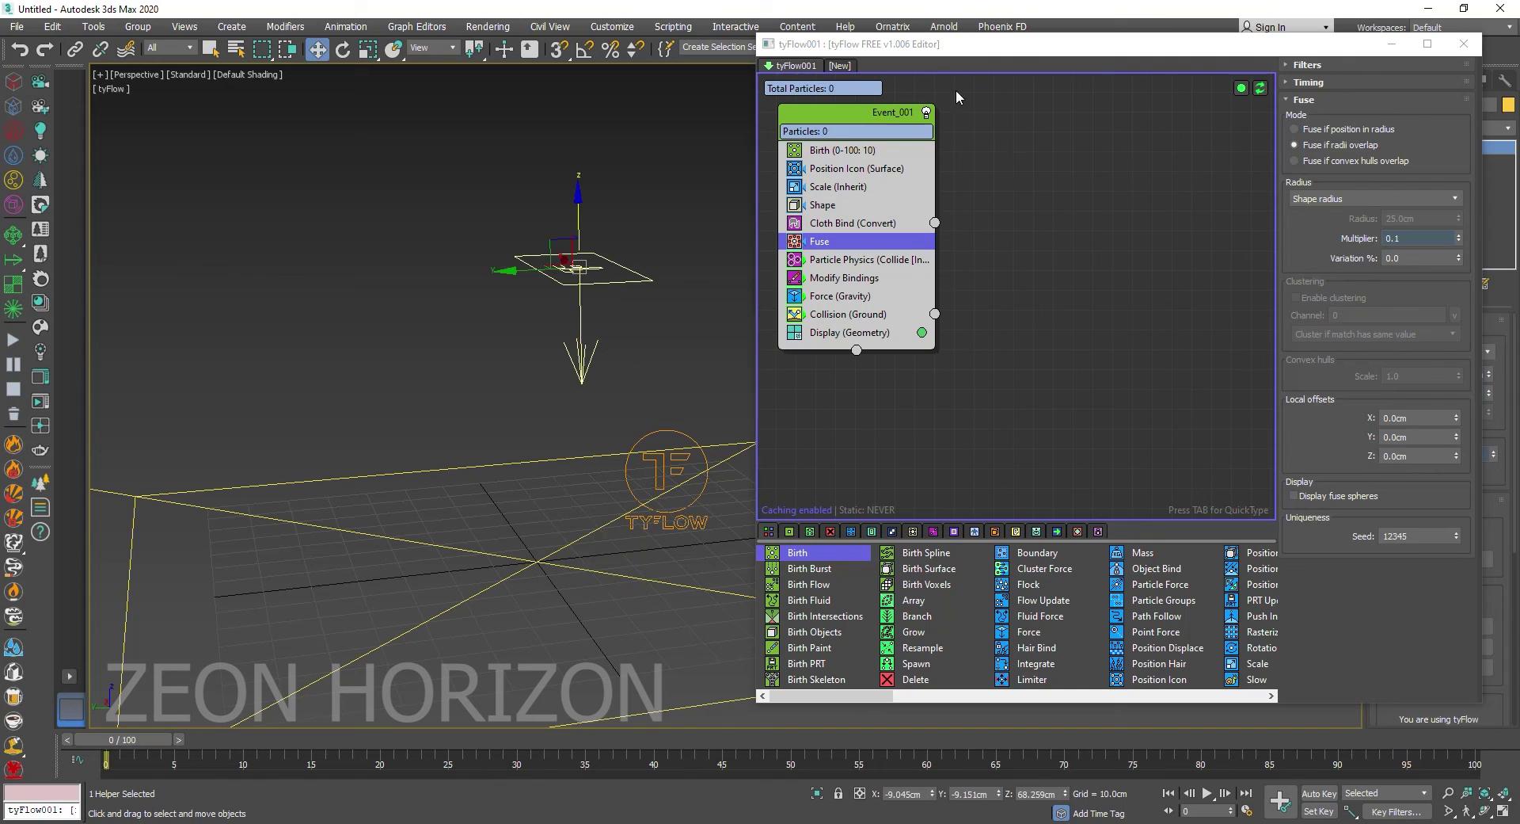
left_click(887, 154)
double_click(1421, 137)
type("0")
key("Return")
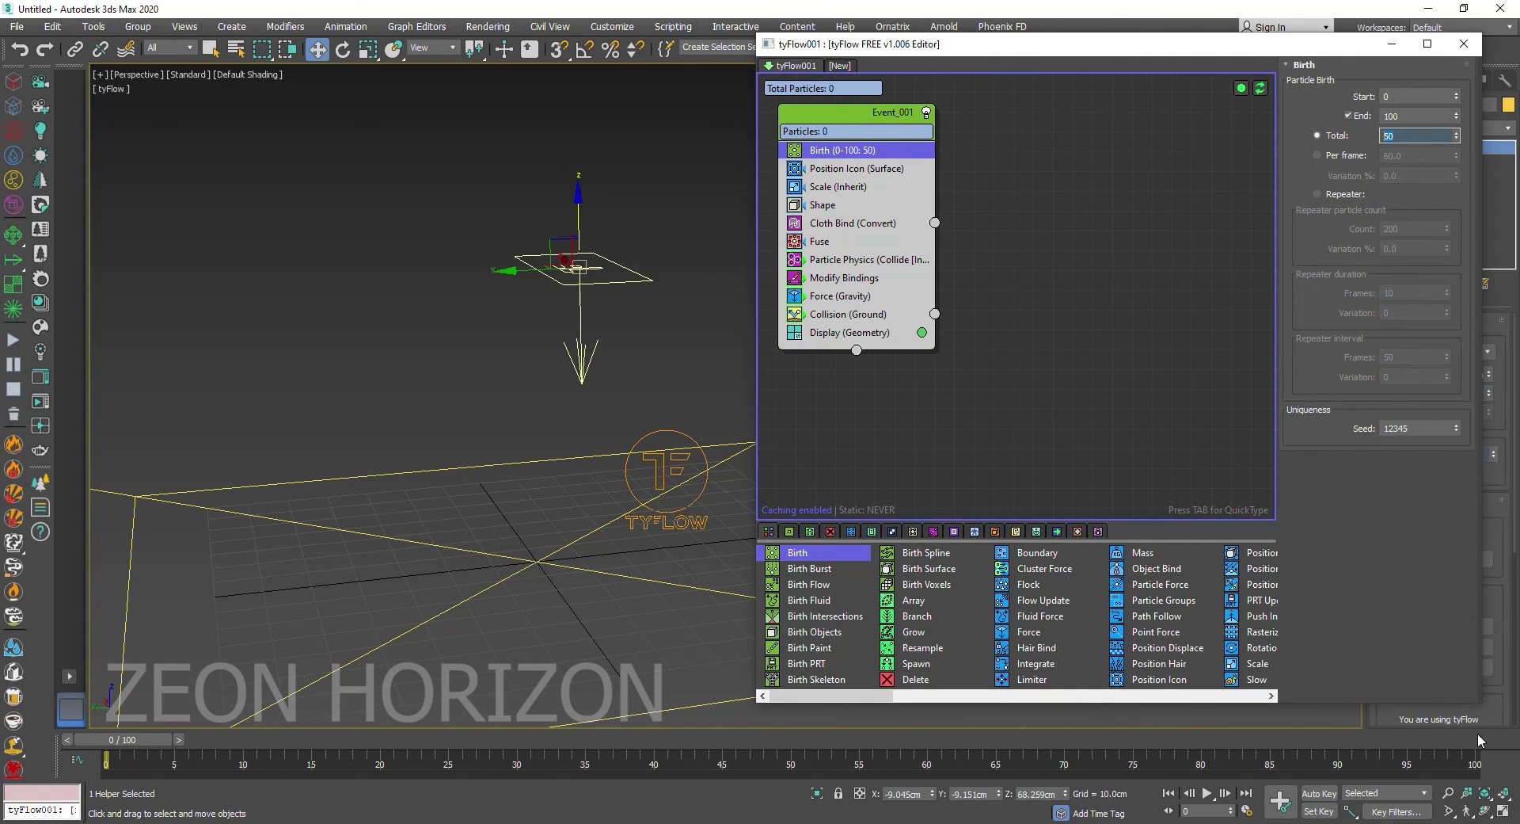
left_click(1481, 743)
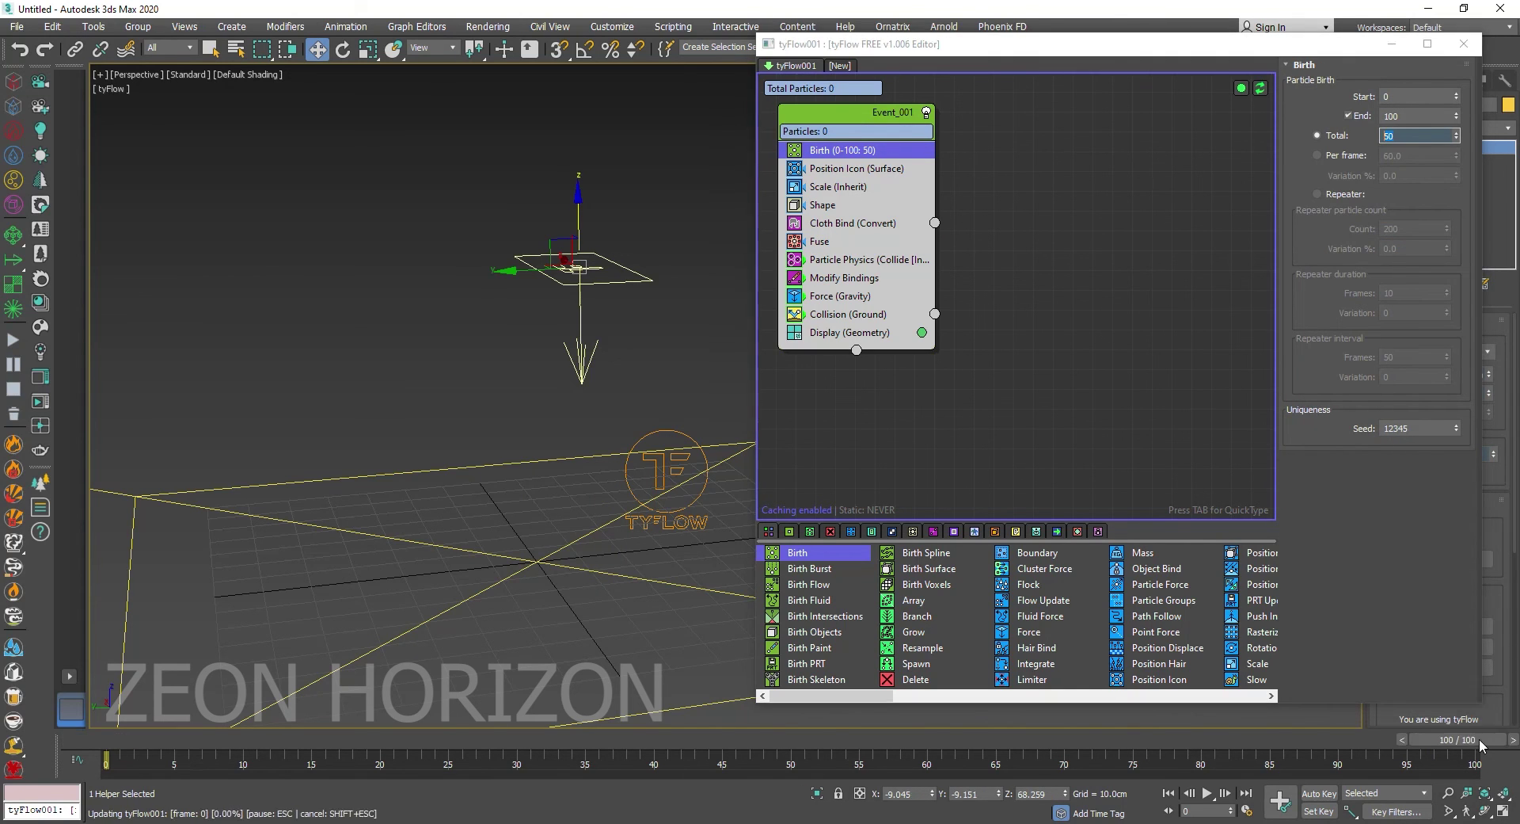
Close the tyFlow editor, rewind to frame 0 and play the simulation to watch the spheres pile up
left_click(1422, 811)
left_click(1392, 44)
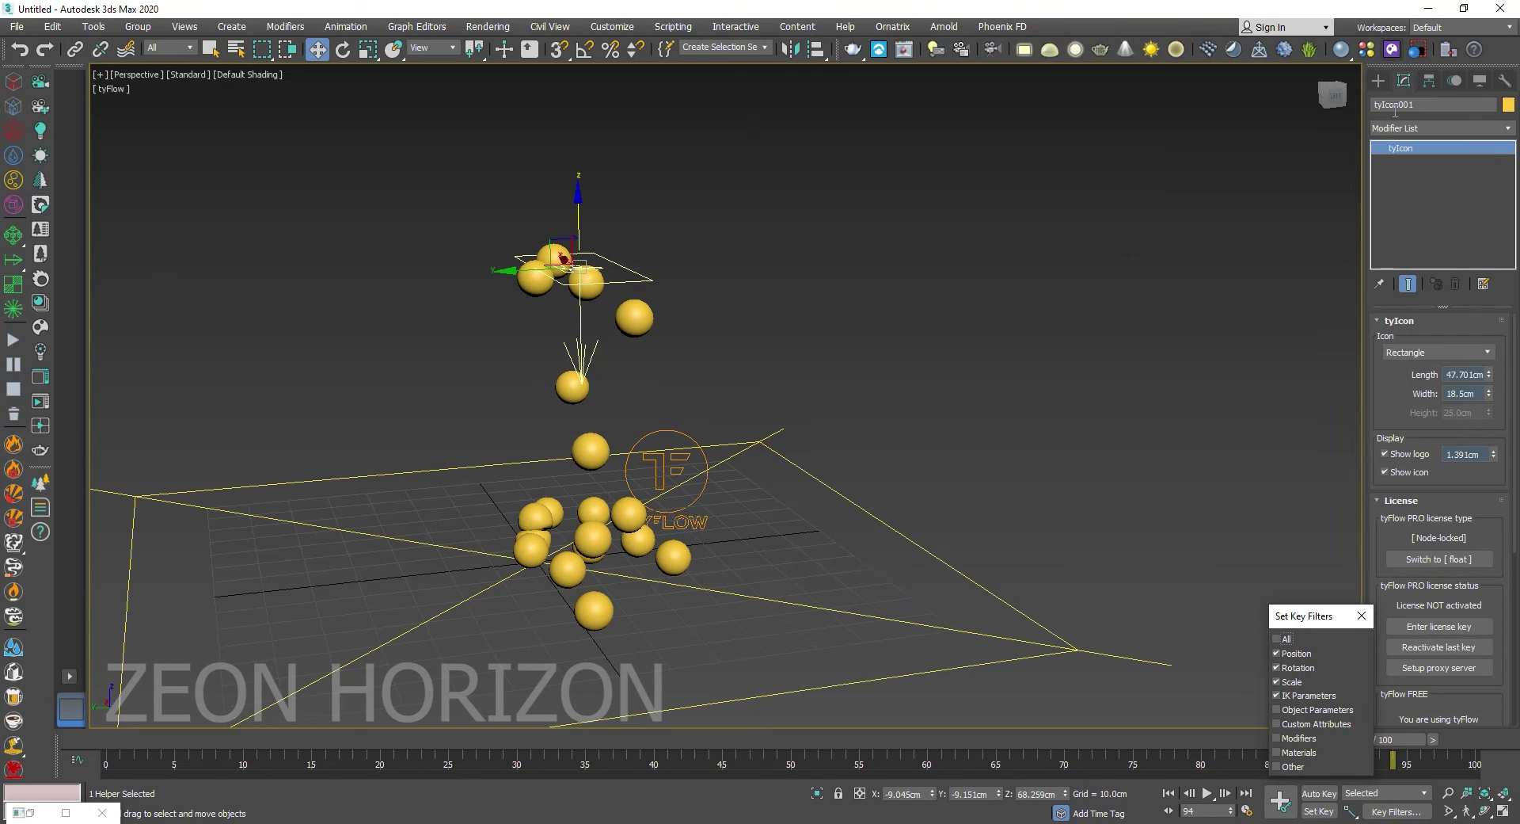
left_click(1362, 614)
left_click(96, 738)
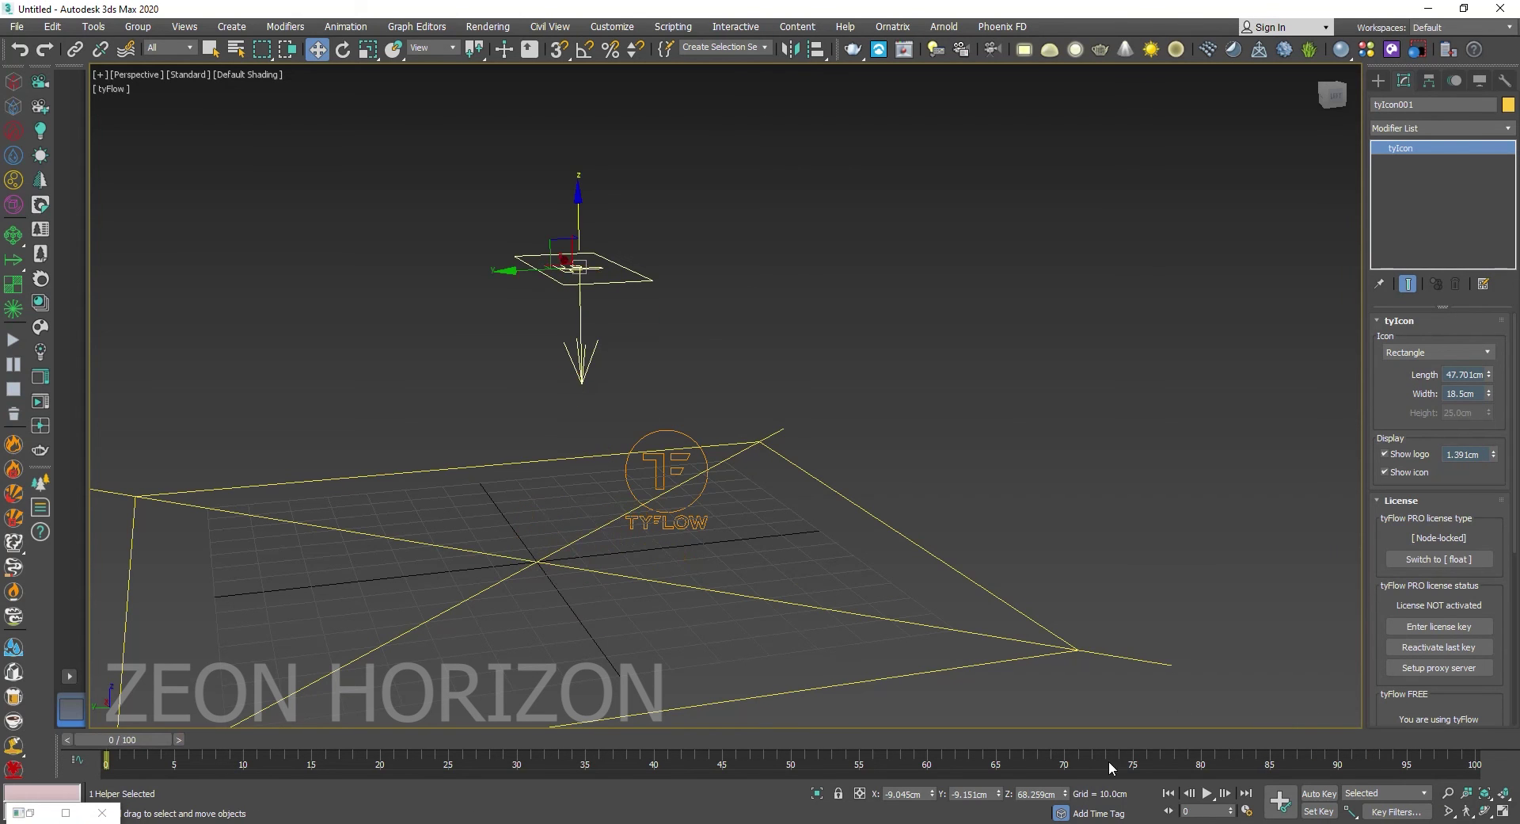
left_click(1207, 793)
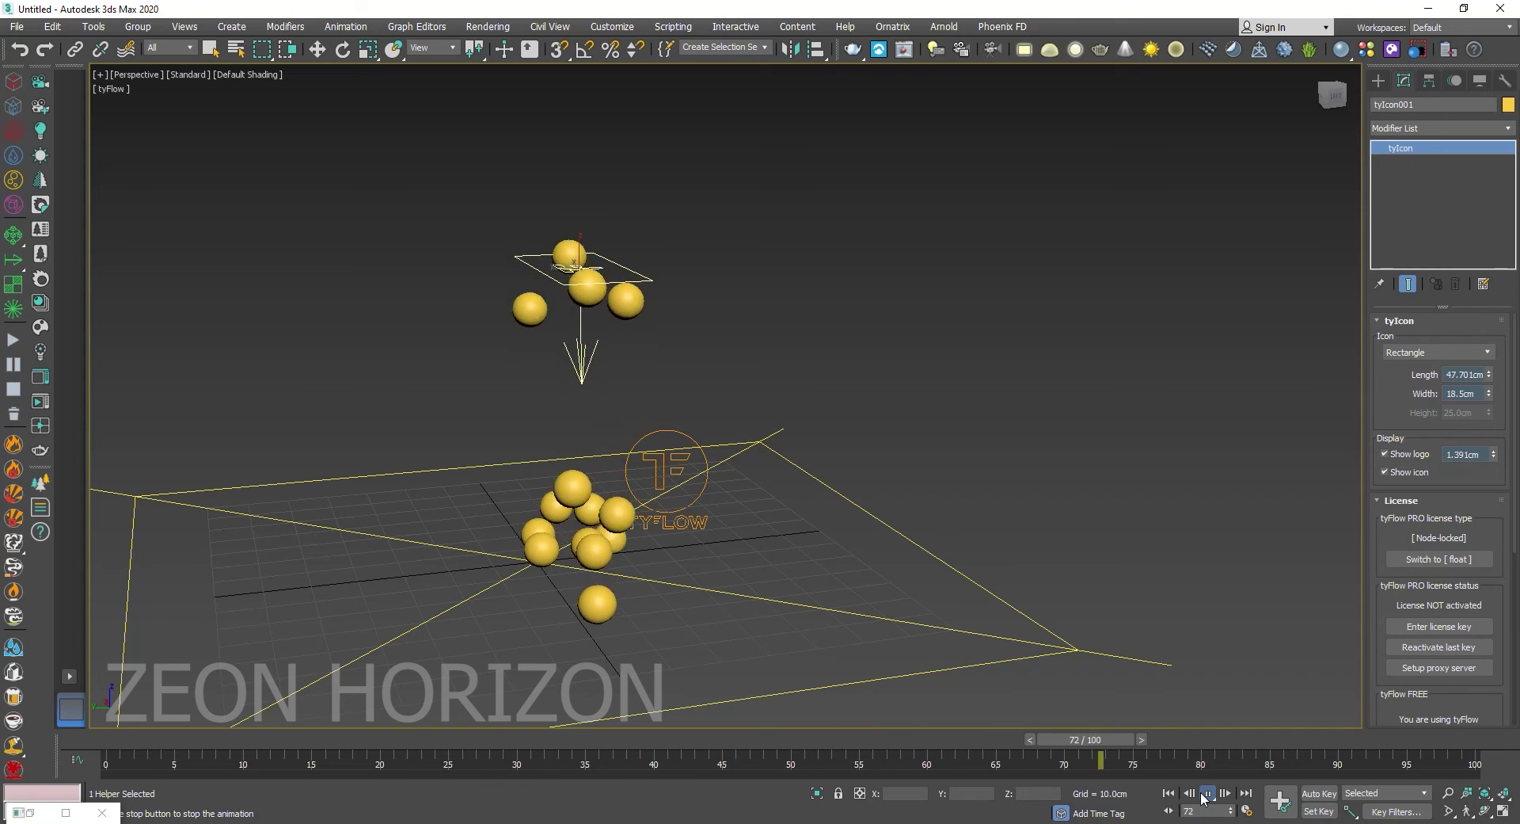
left_click(1206, 792)
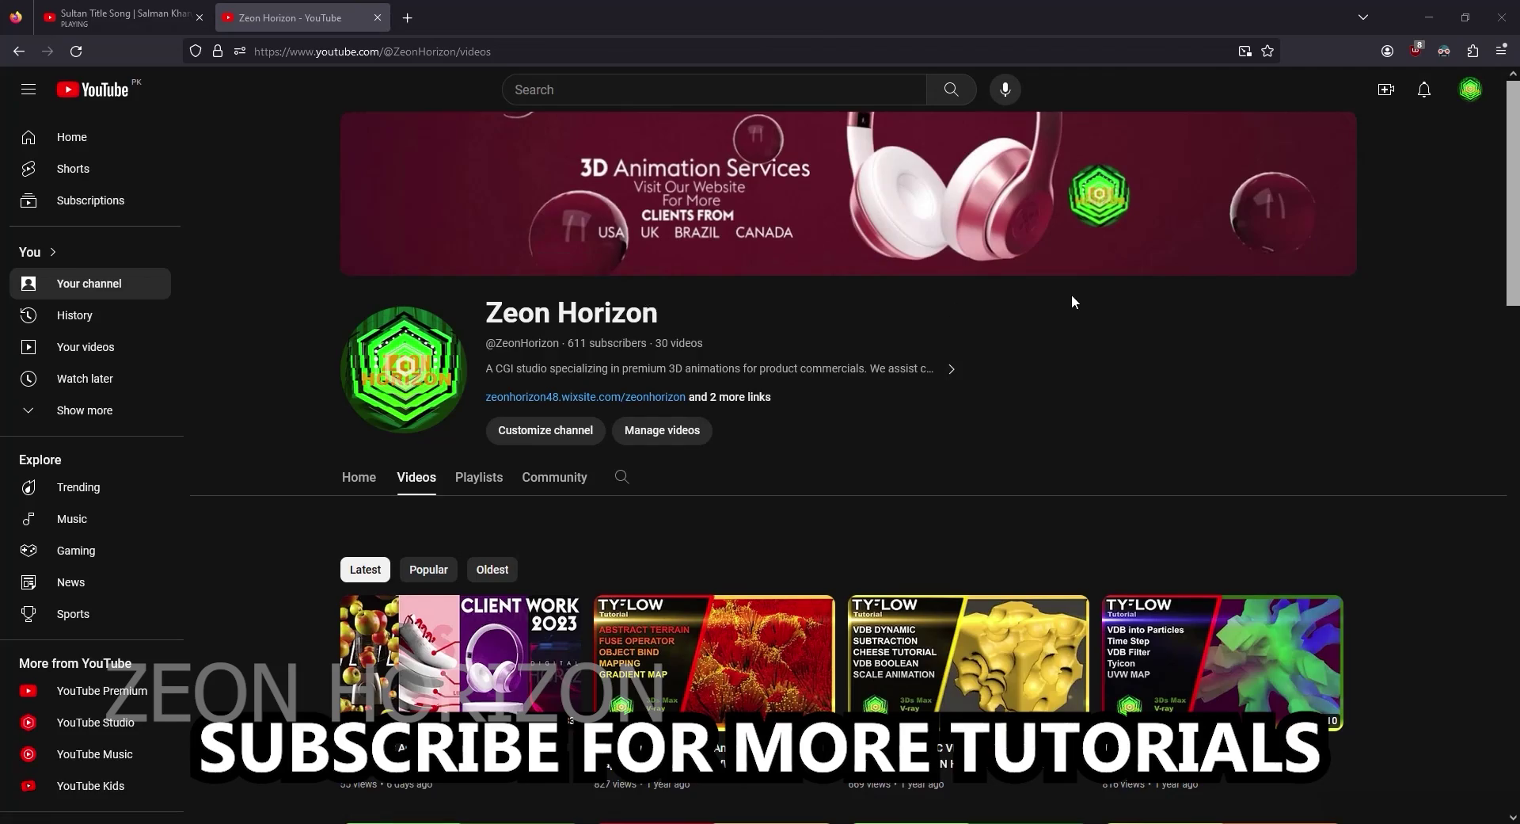
scroll(1071, 297, "down", 5)
scroll(1461, 360, "down", 5)
scroll(1461, 360, "down", 3)
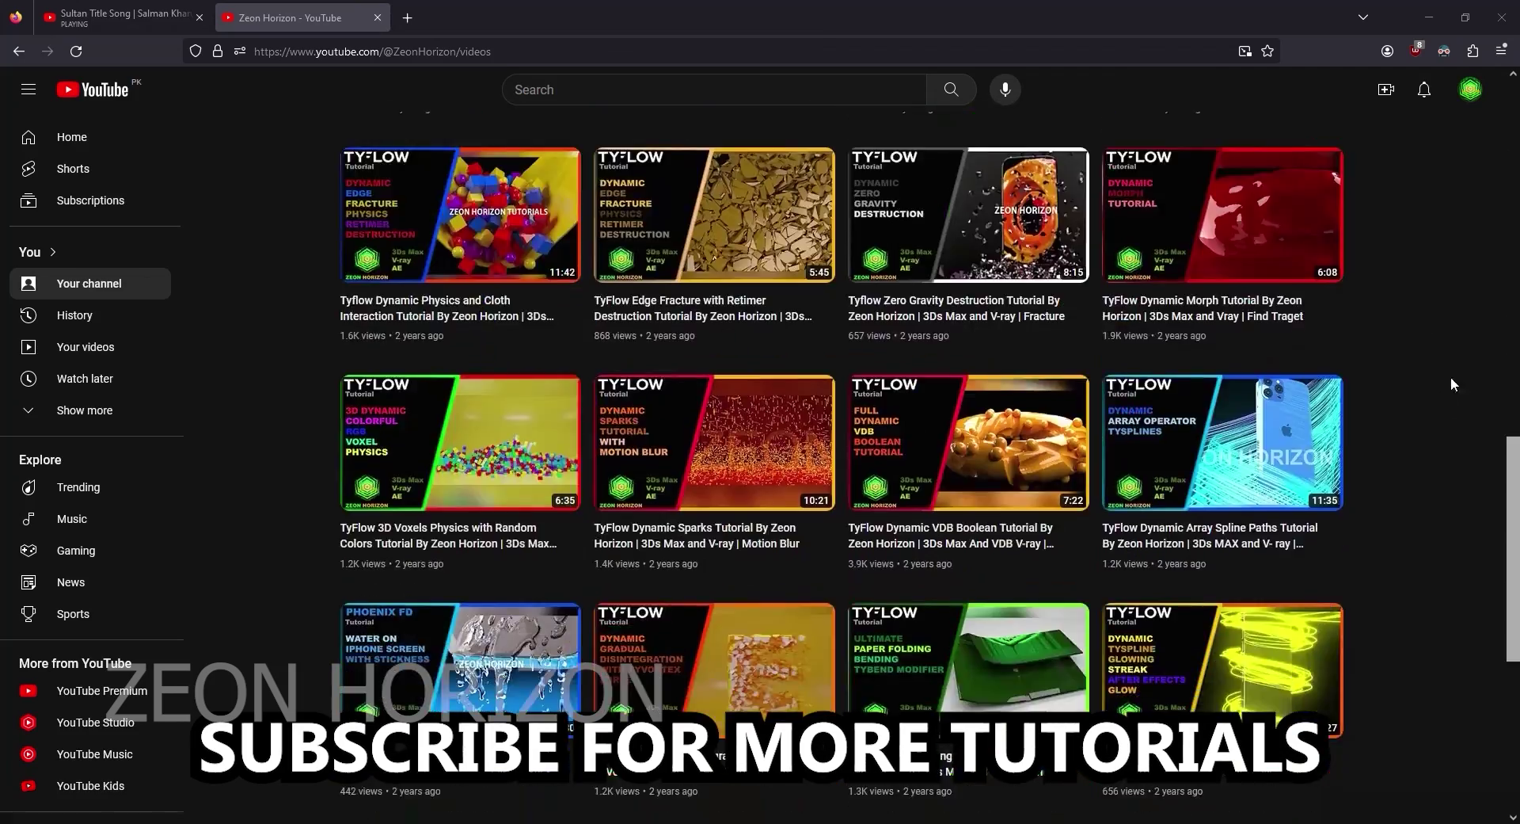
scroll(1450, 377, "up", 3)
scroll(1448, 419, "up", 5)
scroll(1489, 424, "up", 3)
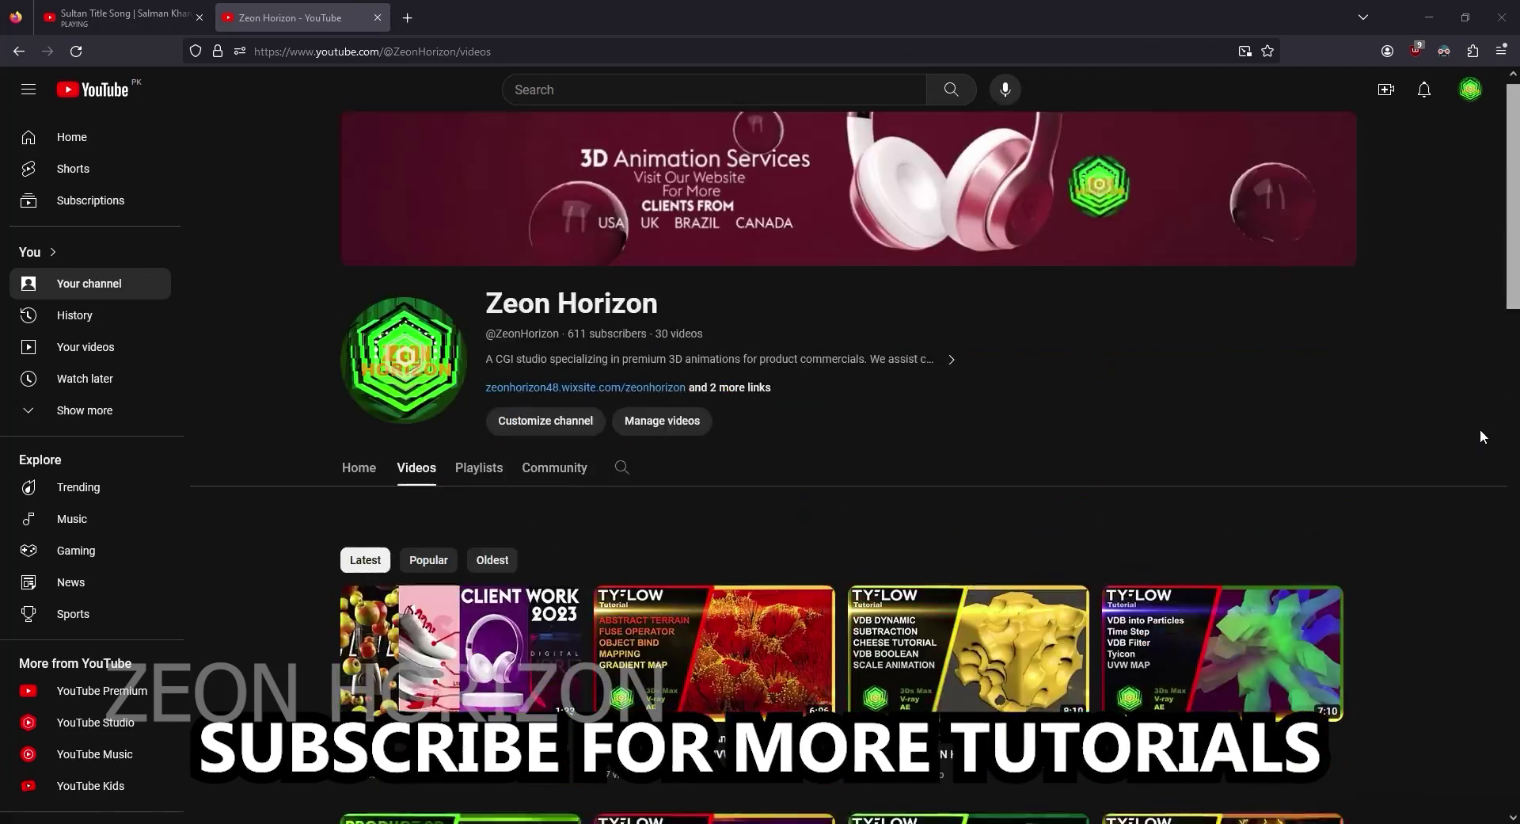
scroll(1426, 388, "down", 10)
scroll(1397, 400, "up", 5)
scroll(1404, 395, "up", 5)
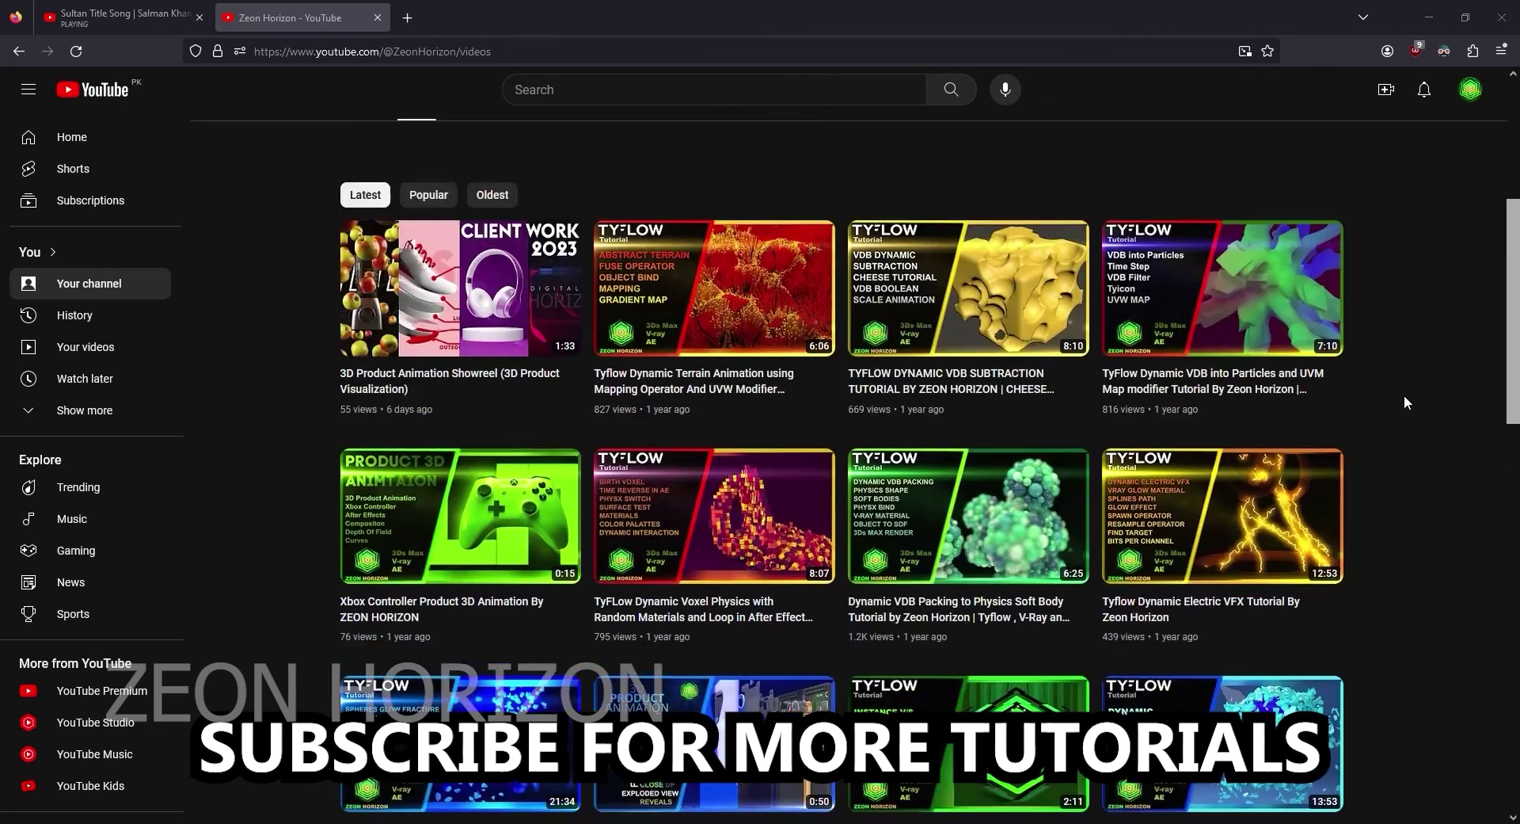
scroll(1456, 377, "up", 3)
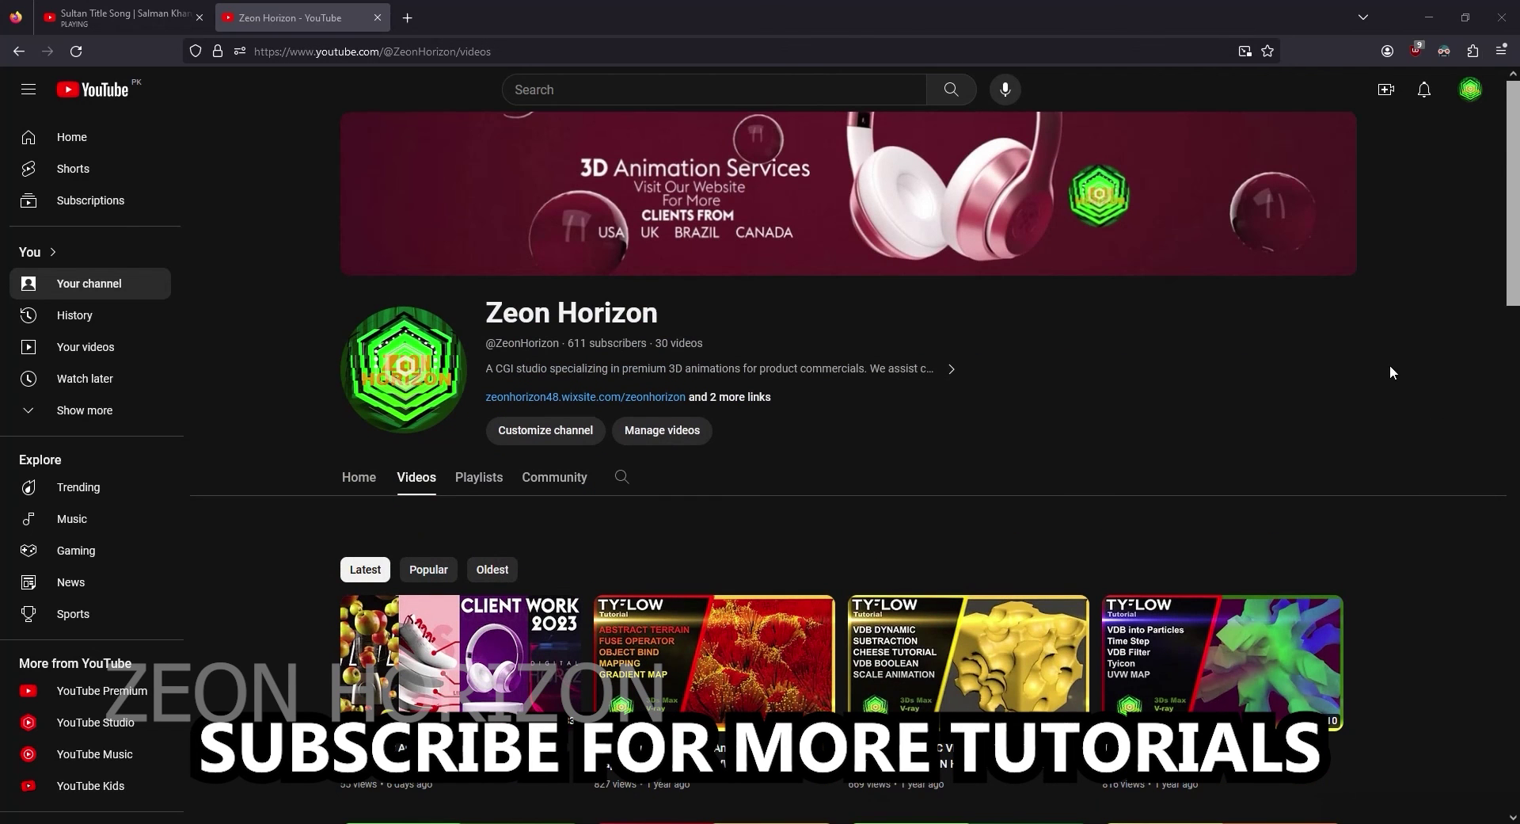